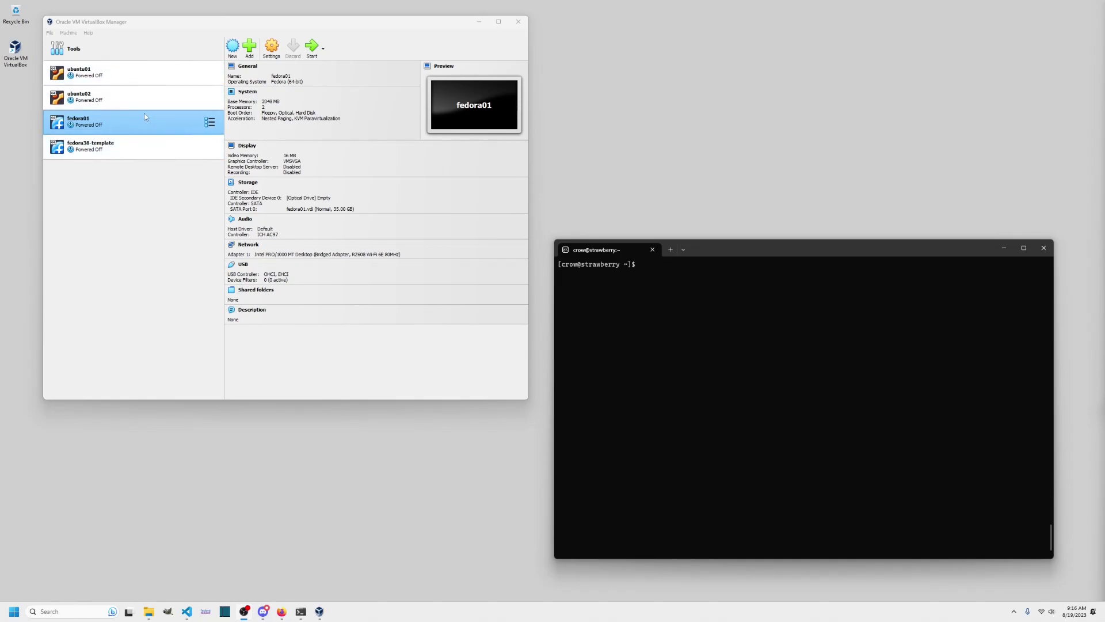
{"action": "right_click", "coordinate": [153, 124]}
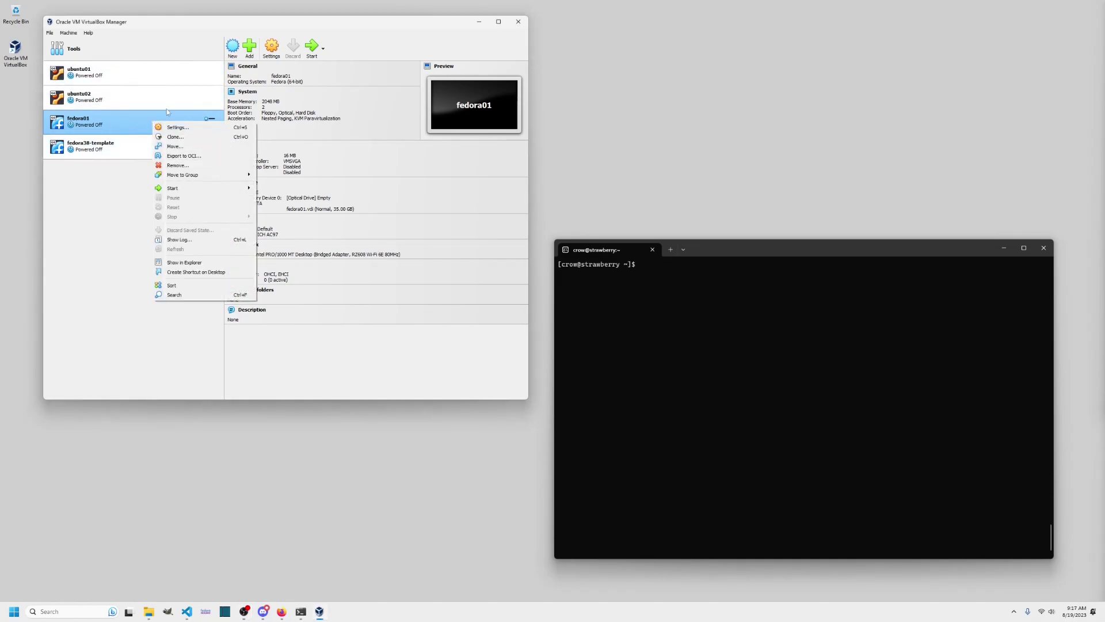
{"action": "left_click", "coordinate": [176, 140]}
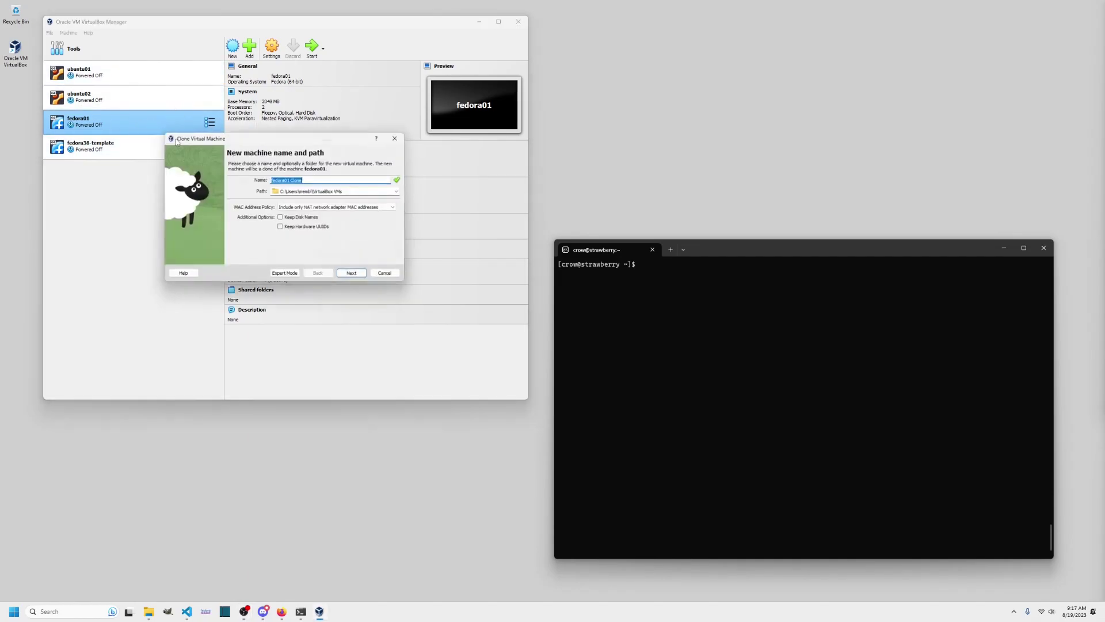
{"action": "left_click", "coordinate": [301, 180]}
{"action": "left_click_drag", "start_coordinate": [301, 180], "coordinate": [238, 178]}
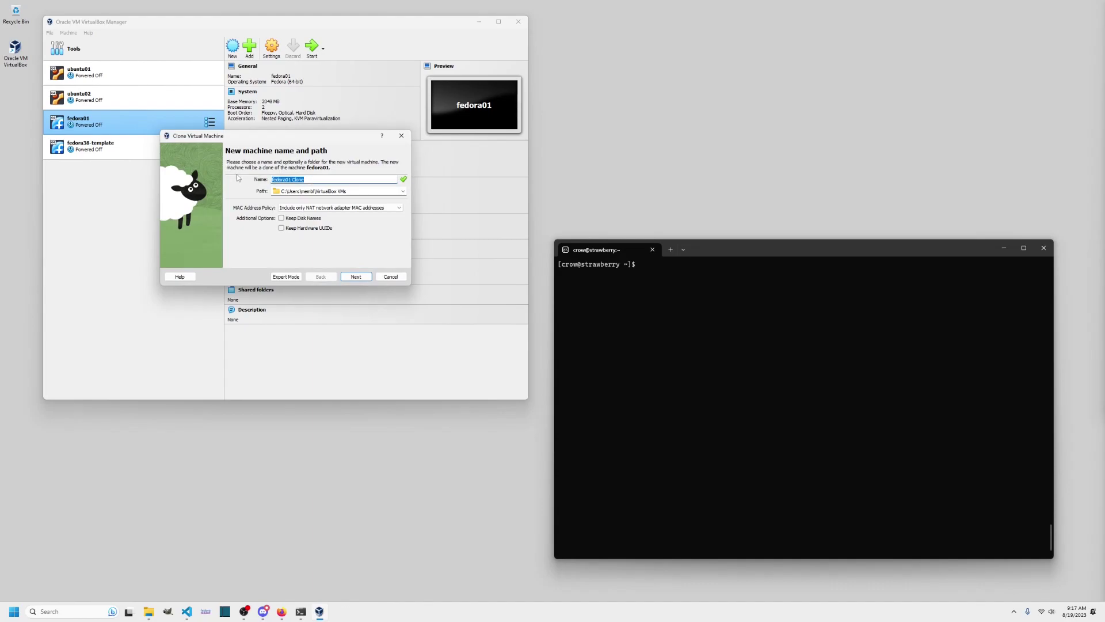
{"action": "type", "text": "fedora38-template-"}
{"action": "left_click", "coordinate": [350, 211]}
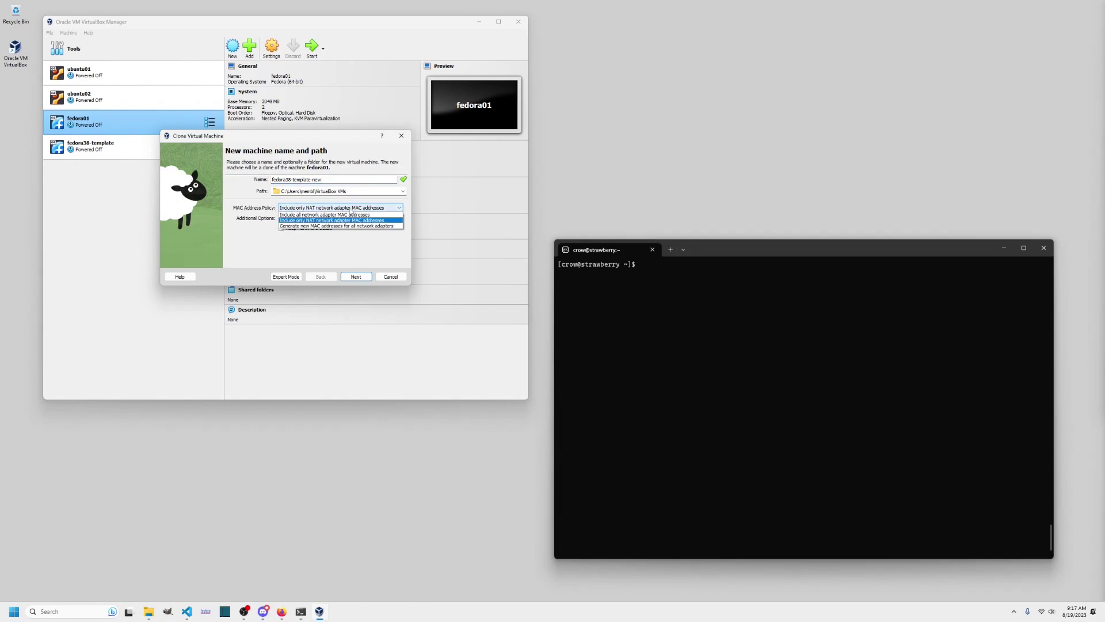
{"action": "left_click", "coordinate": [303, 226]}
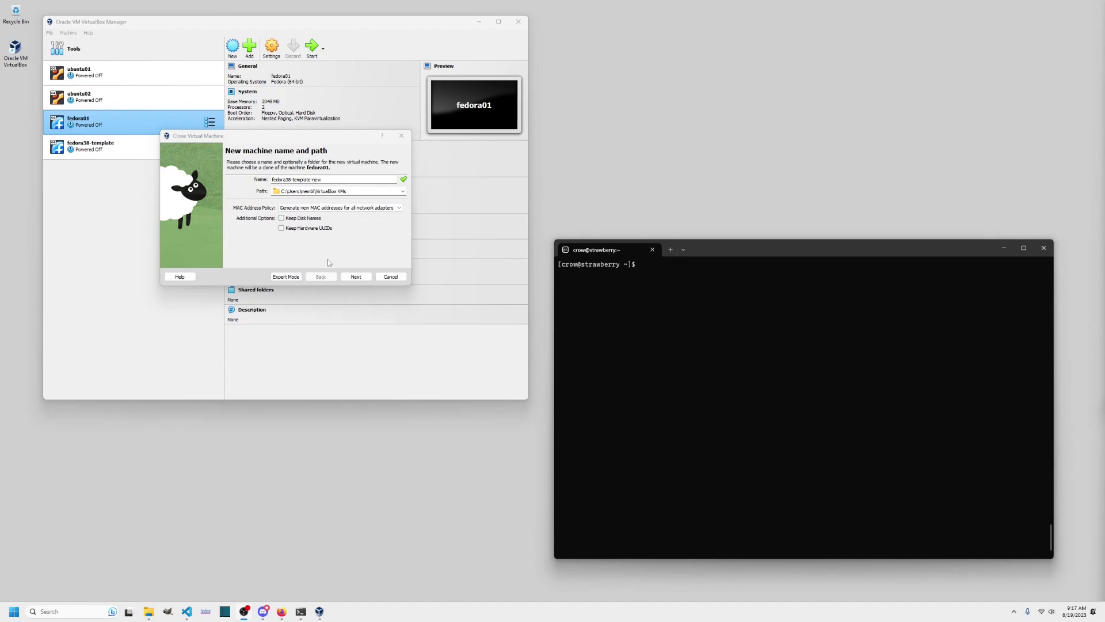
{"action": "left_click", "coordinate": [356, 277]}
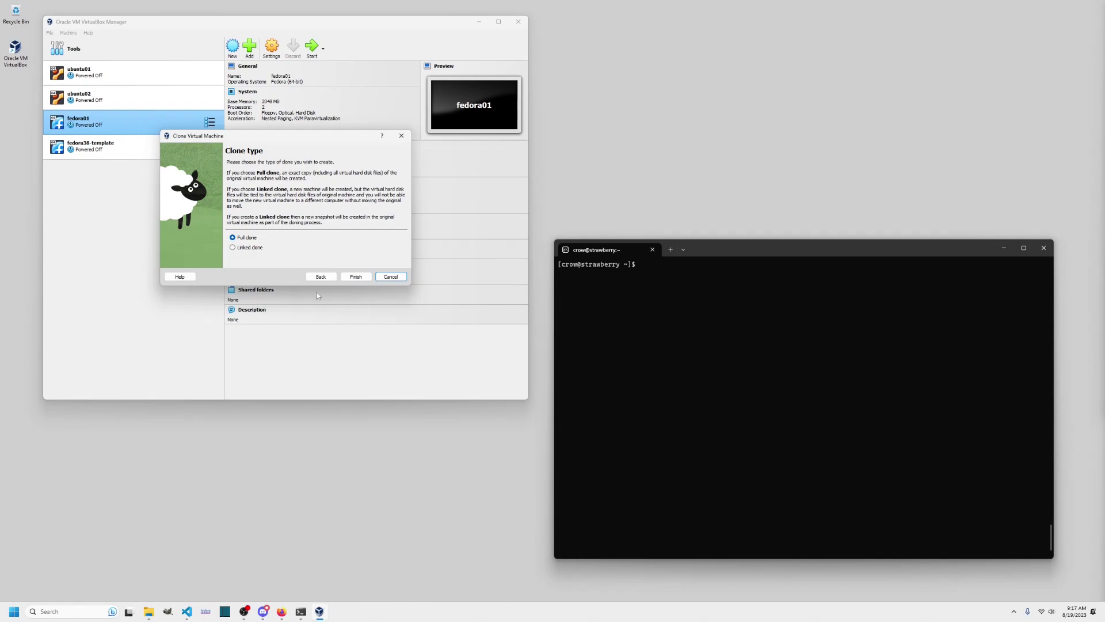
{"action": "left_click", "coordinate": [399, 279]}
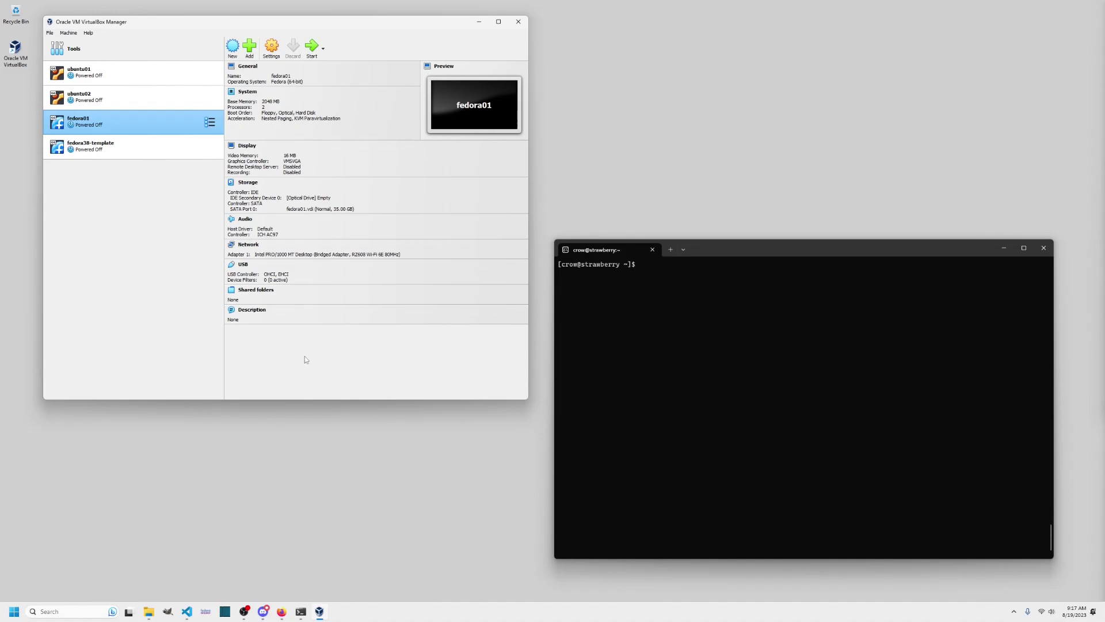
- Start the fedora38-template virtual machine, then reposition and enlarge its console window
{"action": "left_click", "coordinate": [113, 150]}
{"action": "right_click", "coordinate": [113, 149]}
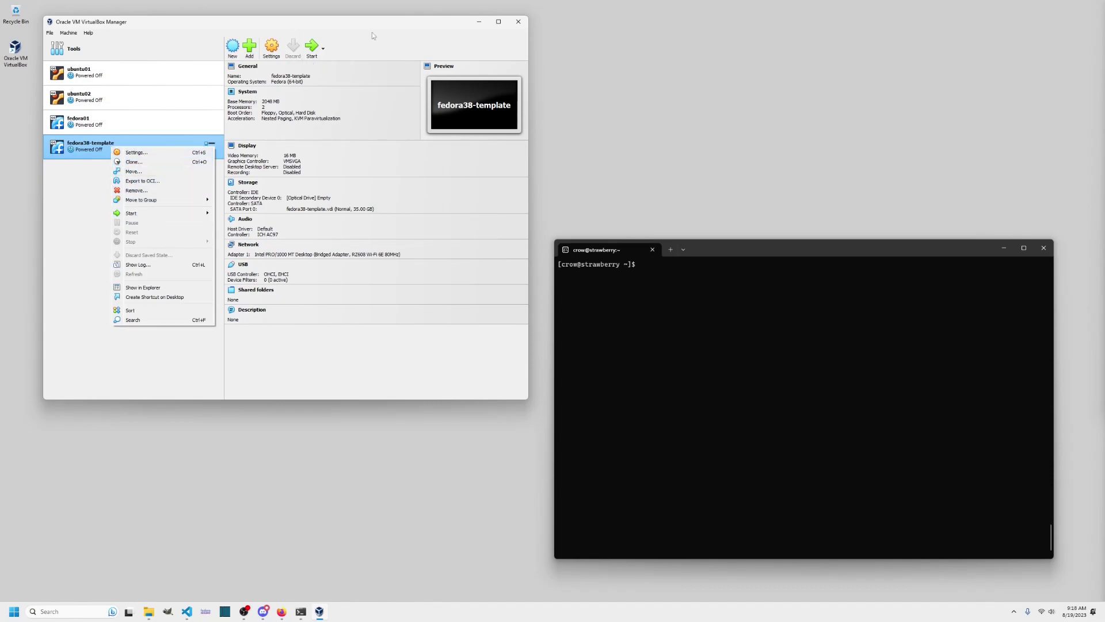
{"action": "key", "text": "Escape"}
{"action": "left_click", "coordinate": [312, 48]}
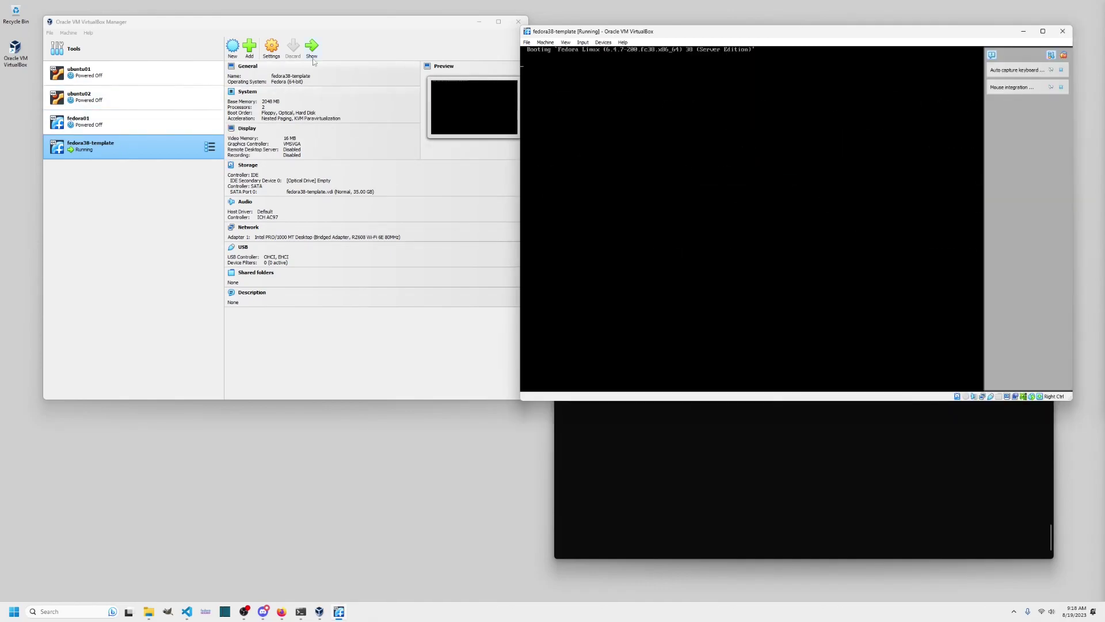
{"action": "left_click_drag", "start_coordinate": [591, 38], "coordinate": [354, 101]}
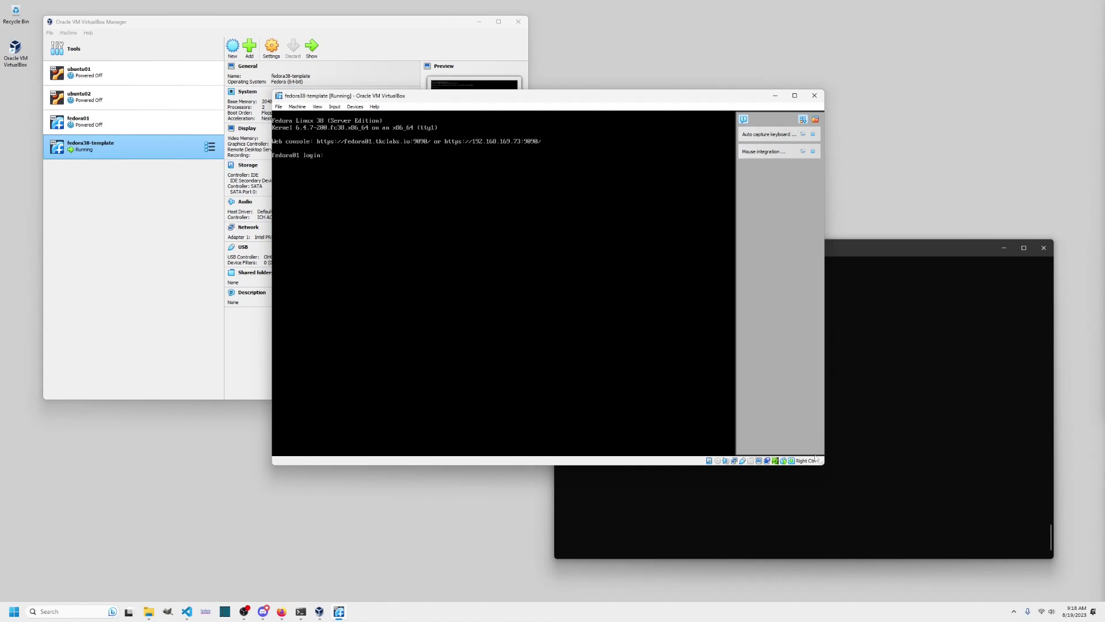
{"action": "left_click_drag", "start_coordinate": [825, 466], "coordinate": [947, 541]}
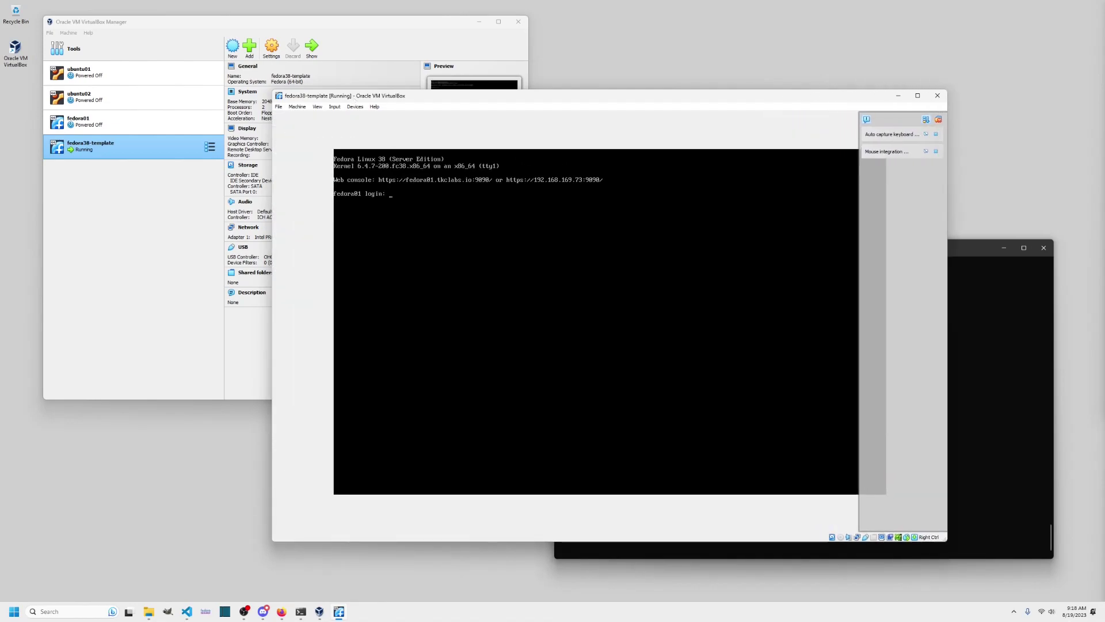
- Log in at the Fedora console as tkcadmin with the account password
{"action": "type", "text": "kcadmin"}
{"action": "key", "text": "Return"}
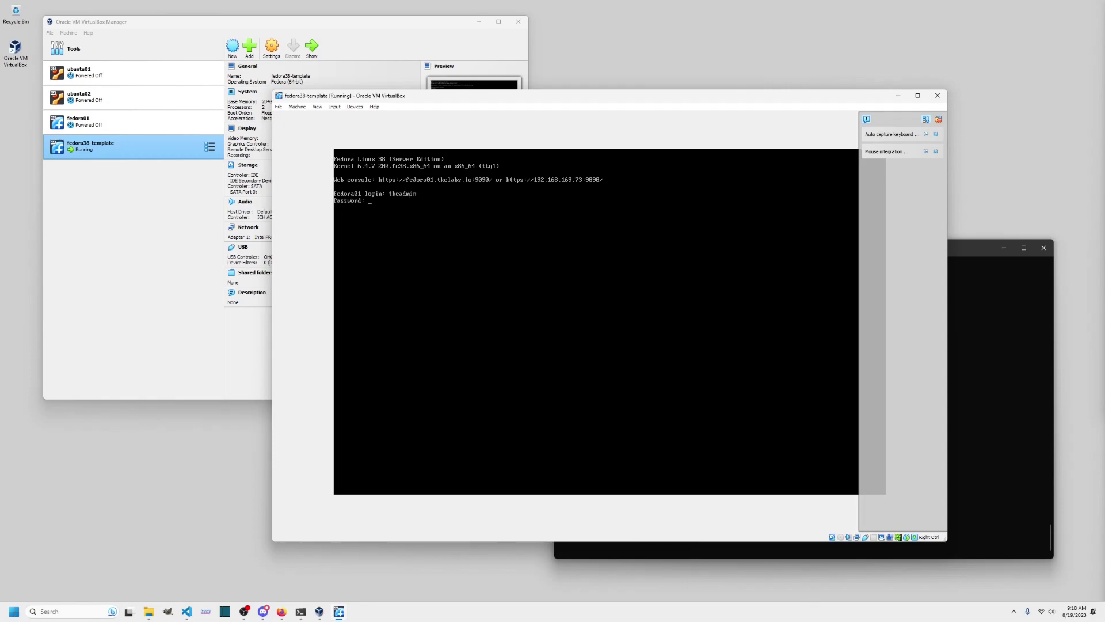
{"action": "key", "text": "Return"}
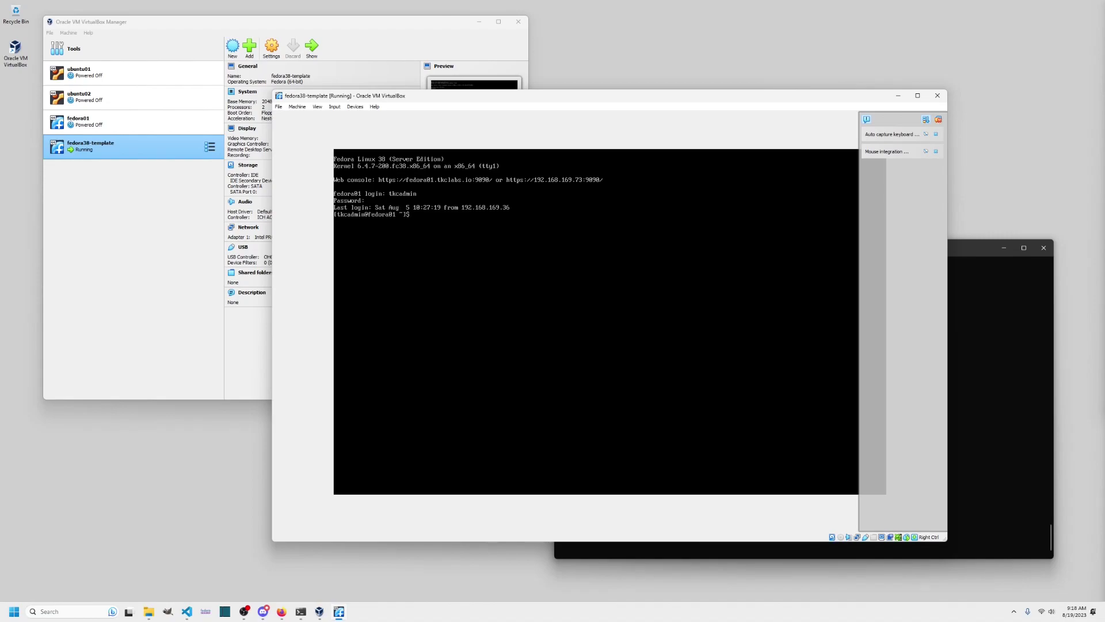
- Update all packages with "sudo dnf update", entering the sudo password and accepting the transaction, and dismiss the console's notification pane
{"action": "type", "text": "sudo "}
{"action": "type", "text": "df"}
{"action": "type", "text": "f update"}
{"action": "left_click", "coordinate": [999, 448]}
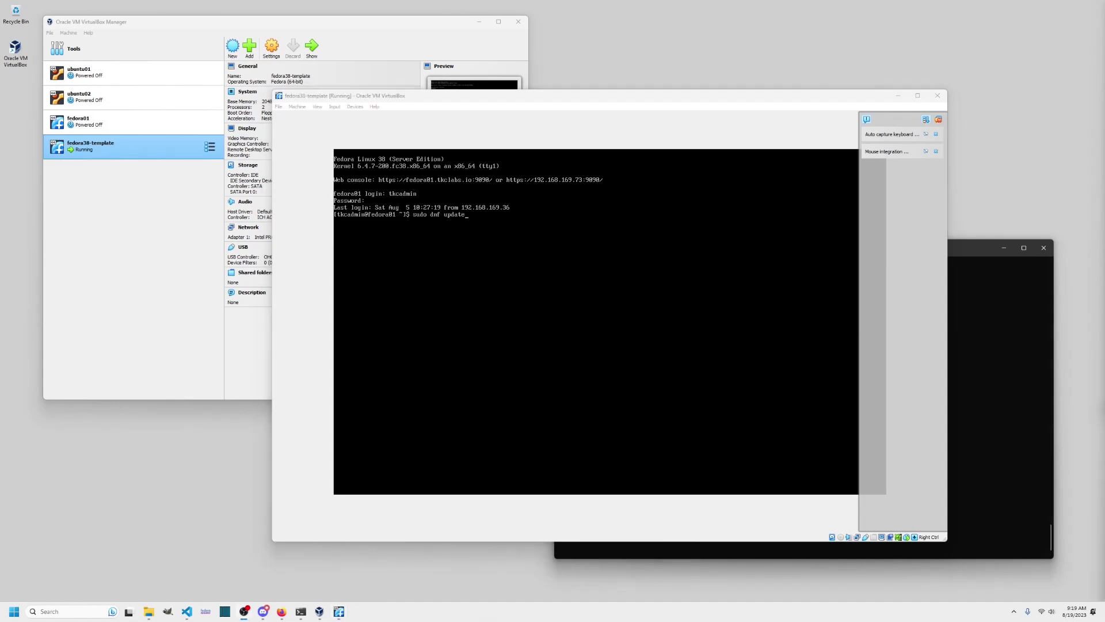
{"action": "key", "text": "alt+Tab"}
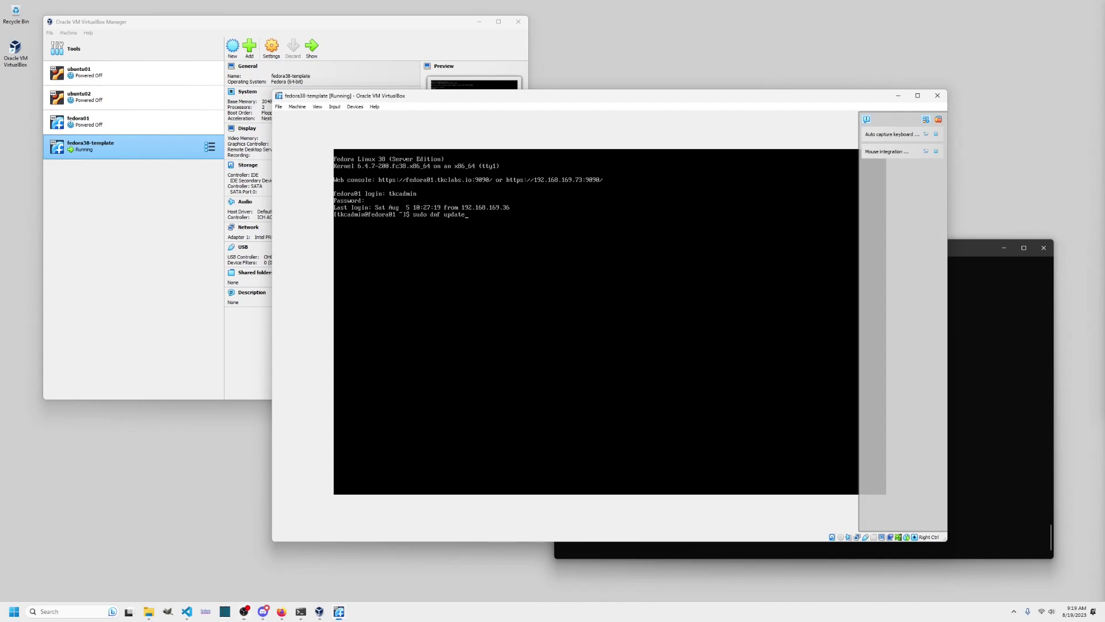
{"action": "key", "text": "Return"}
{"action": "key", "text": "Return"}
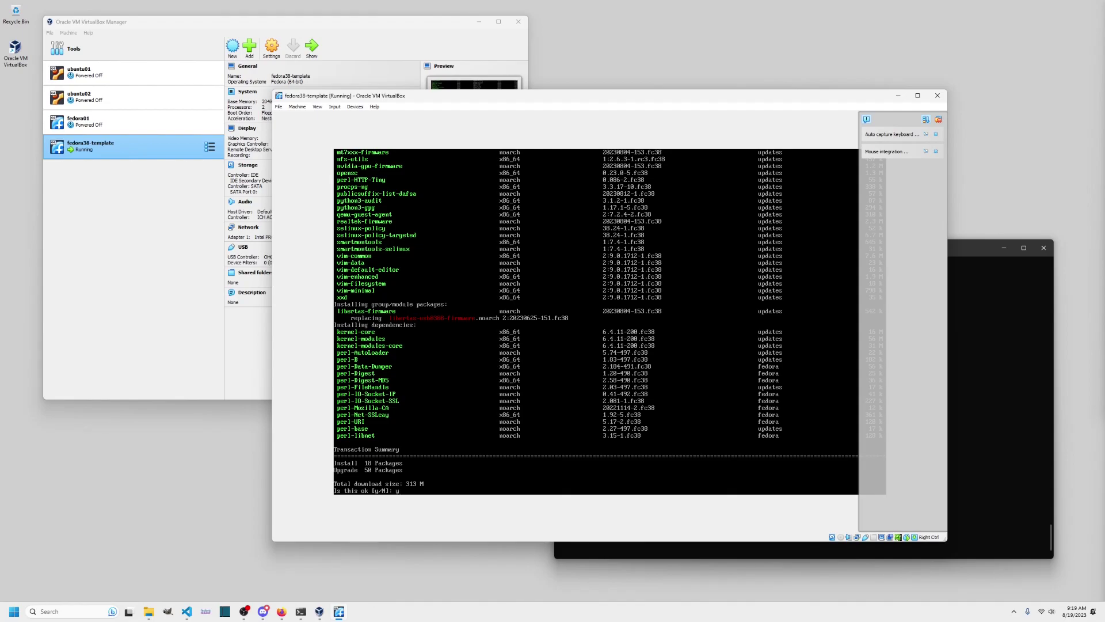
{"action": "key", "text": "Return"}
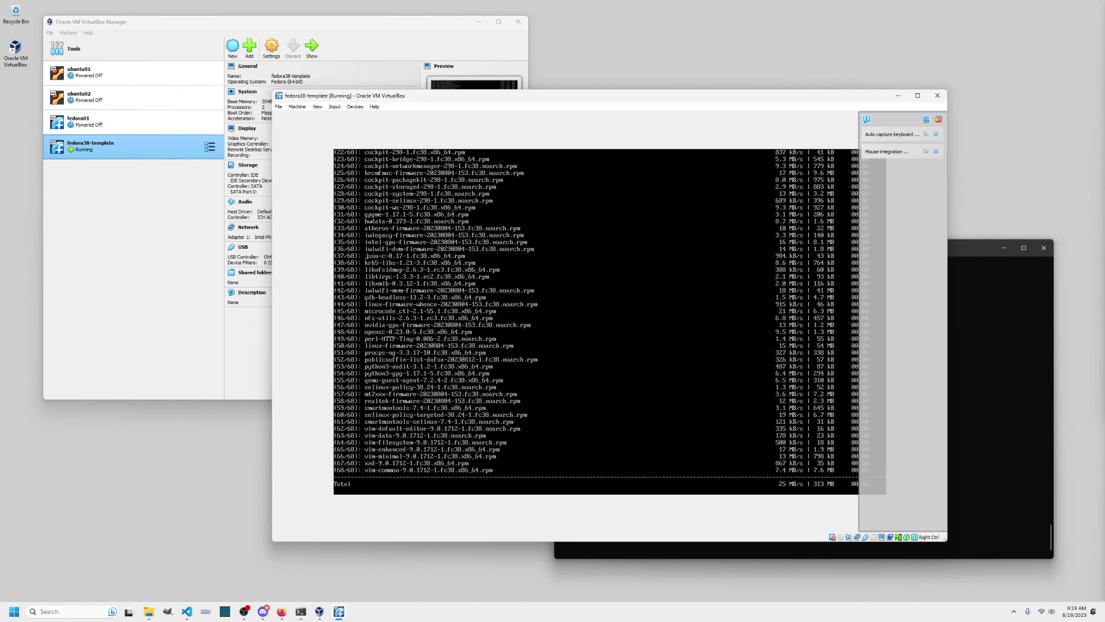
{"action": "left_click", "coordinate": [939, 121]}
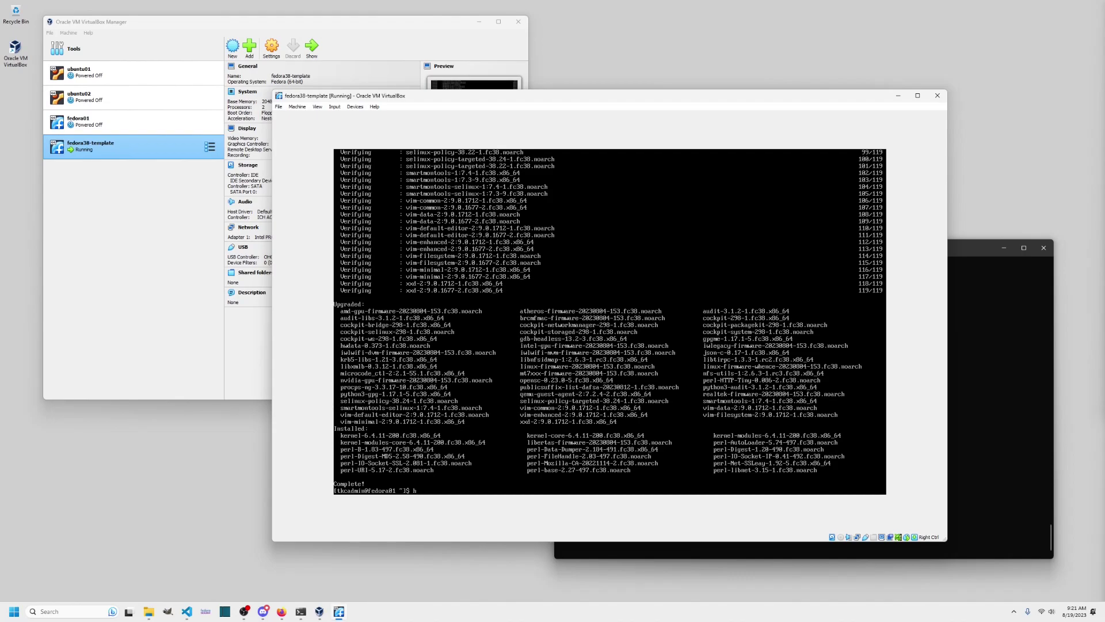
- Set the system hostname to fedora38-template with hostnamectl, checking the hostname before and after the change
{"action": "key", "text": "Return"}
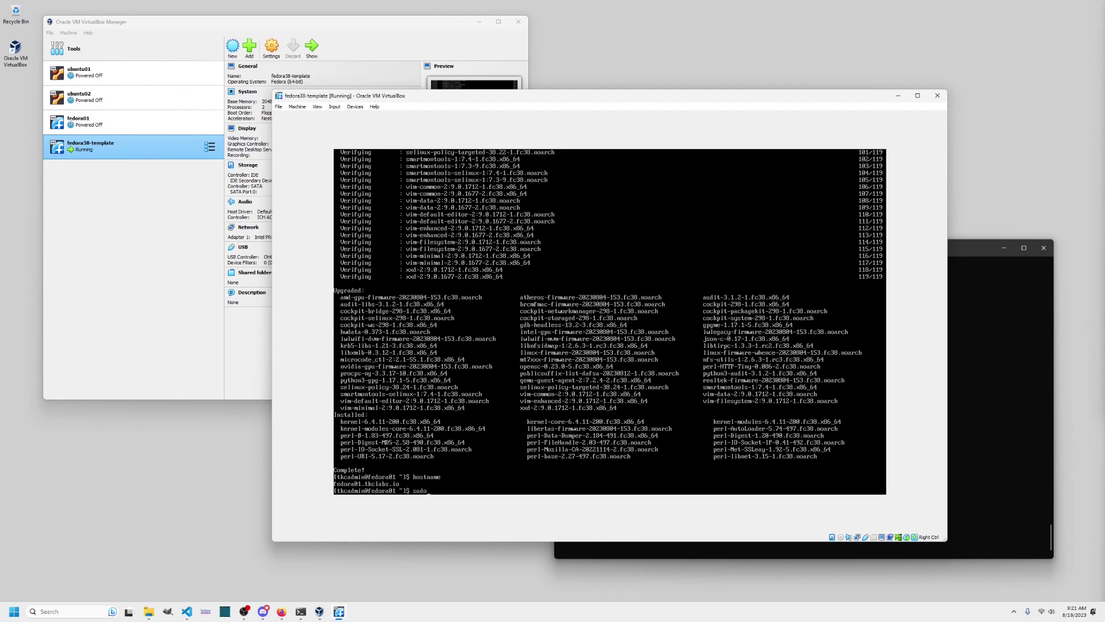
{"action": "type", "text": "stnamectl set-hostname fedora38-template"}
{"action": "key", "text": "Return"}
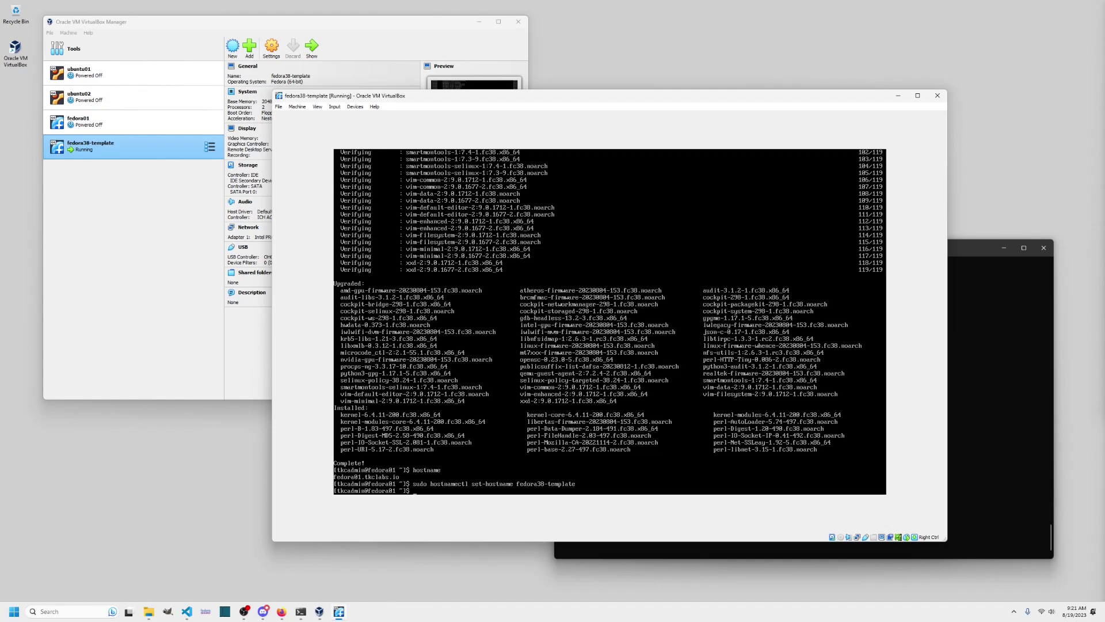
{"action": "type", "text": "hostname"}
{"action": "key", "text": "Return"}
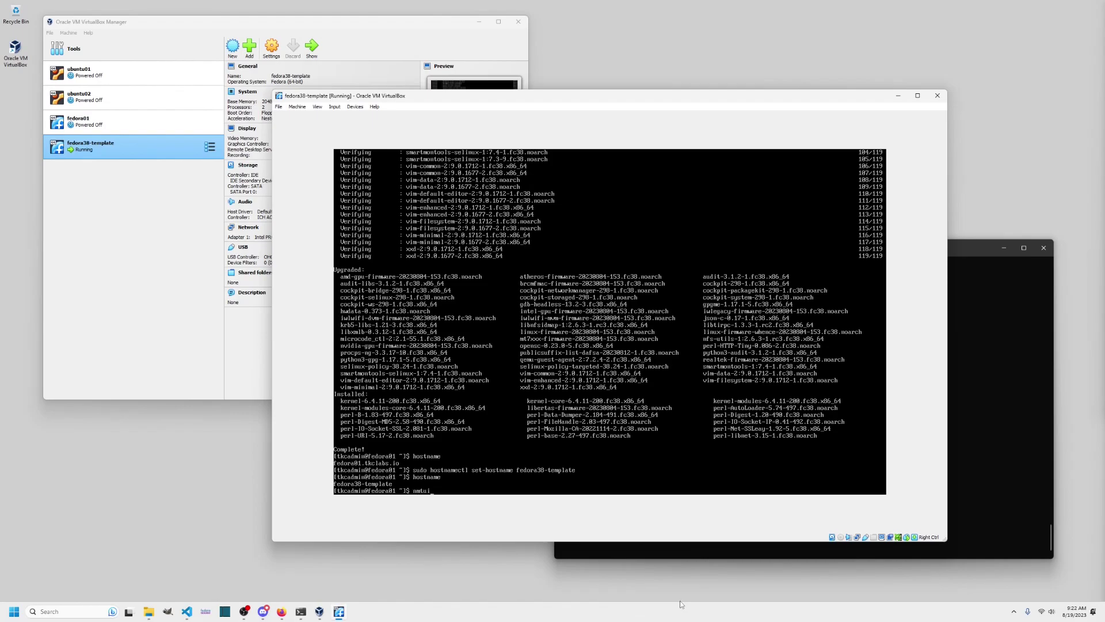
- Launch nmtui and open the enp0s3 Ethernet connection for editing
{"action": "key", "text": "Return"}
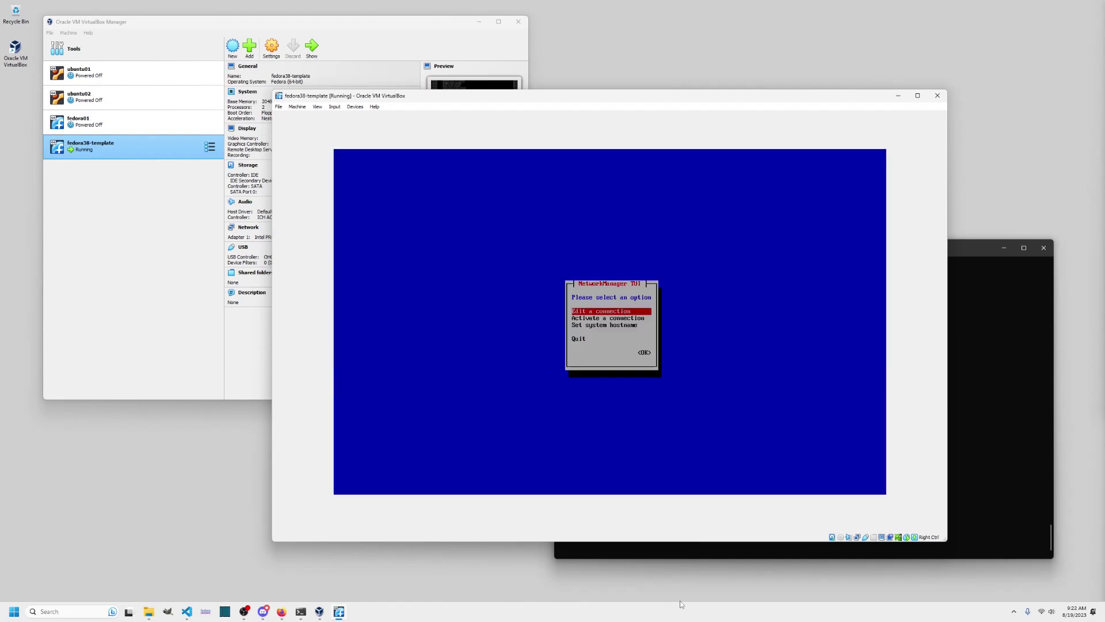
{"action": "key", "text": "Return"}
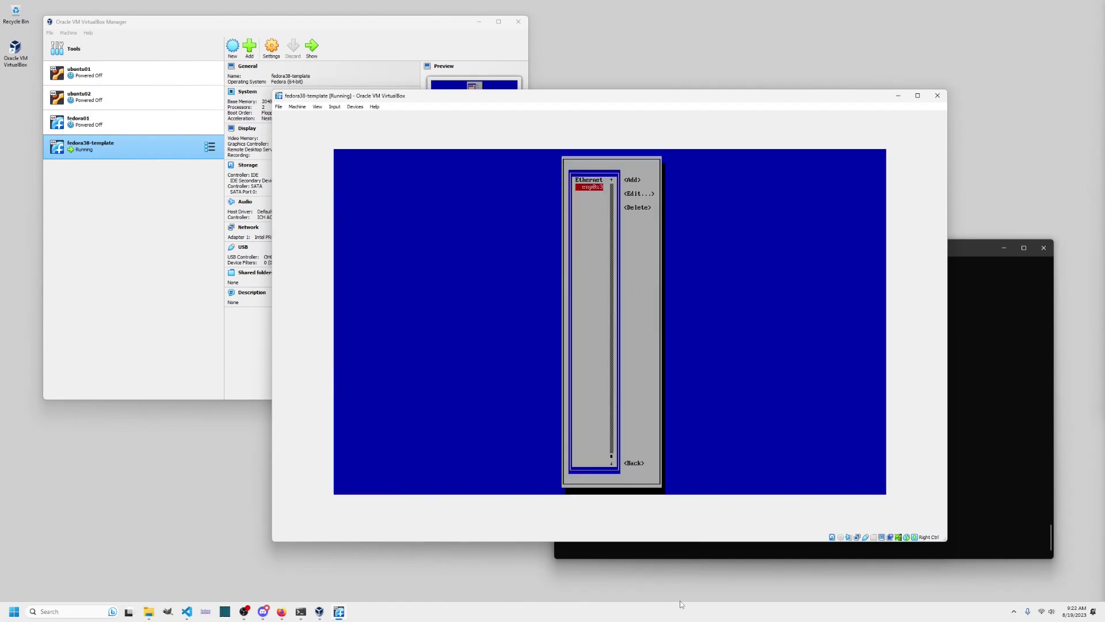
{"action": "key", "text": "Tab"}
{"action": "key", "text": "Tab"}
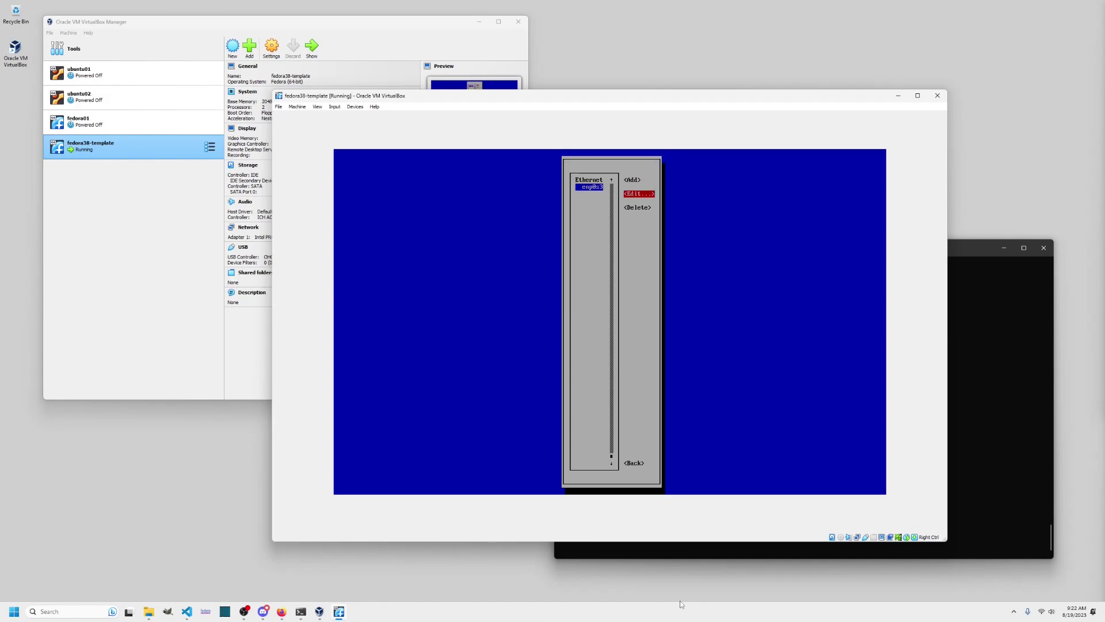
{"action": "key", "text": "Return"}
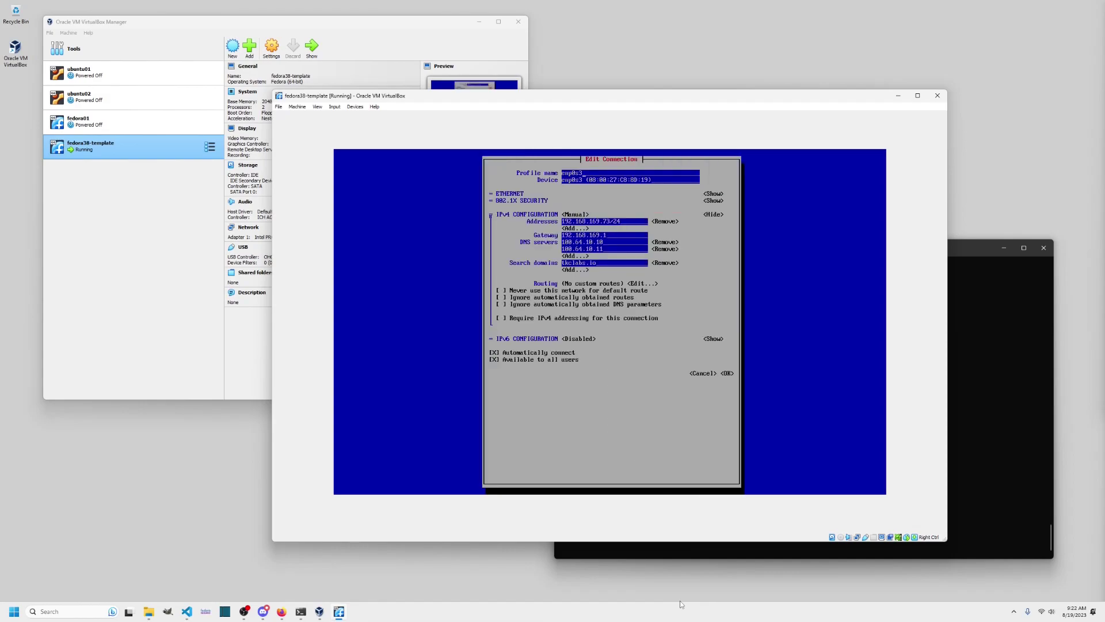
- Remove the static IPv4 address, gateway, both DNS servers and the search domain from the enp0s3 connection
{"action": "key", "text": "Tab"}
{"action": "key", "text": "Tab"}
{"action": "key", "text": "Tab"}
{"action": "key", "text": "Tab"}
{"action": "key", "text": "Tab"}
{"action": "key", "text": "Tab"}
{"action": "key", "text": "Return"}
{"action": "key", "text": "Tab"}
{"action": "key", "text": "Tab"}
{"action": "key", "text": "Return"}
{"action": "key", "text": "Tab"}
{"action": "key", "text": "Return"}
{"action": "key", "text": "Tab"}
{"action": "key", "text": "Tab"}
{"action": "key", "text": "Return"}
- Set the enp0s3 connection's IPv4 configuration to Automatic and collapse its detail section
{"action": "key", "text": "shift+Tab"}
{"action": "key", "text": "shift+Tab"}
{"action": "key", "text": "shift+Tab"}
{"action": "key", "text": "shift+Tab"}
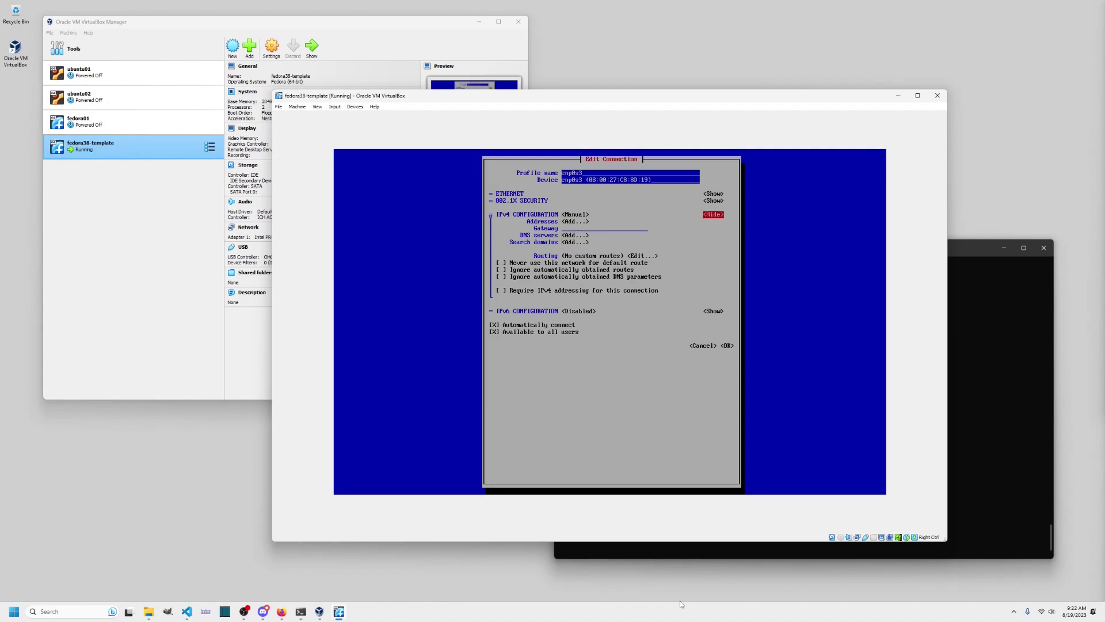
{"action": "key", "text": "Return"}
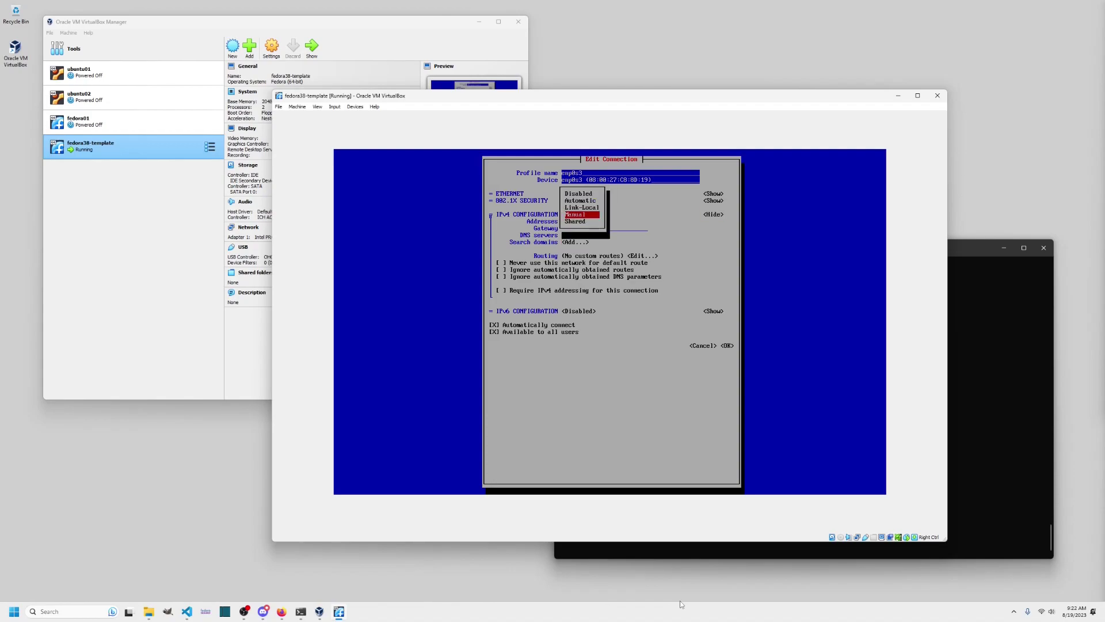
{"action": "key", "text": "Up"}
{"action": "key", "text": "Up"}
{"action": "key", "text": "Escape"}
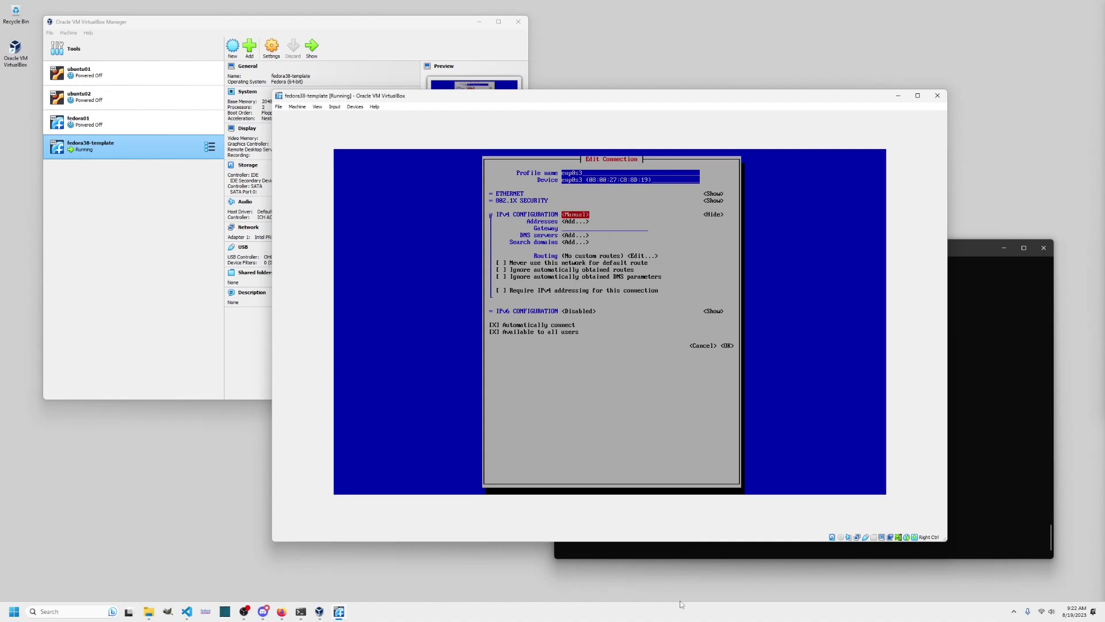
{"action": "key", "text": "Tab"}
{"action": "key", "text": "Return"}
{"action": "key", "text": "Return"}
{"action": "key", "text": "Return"}
{"action": "key", "text": "Tab"}
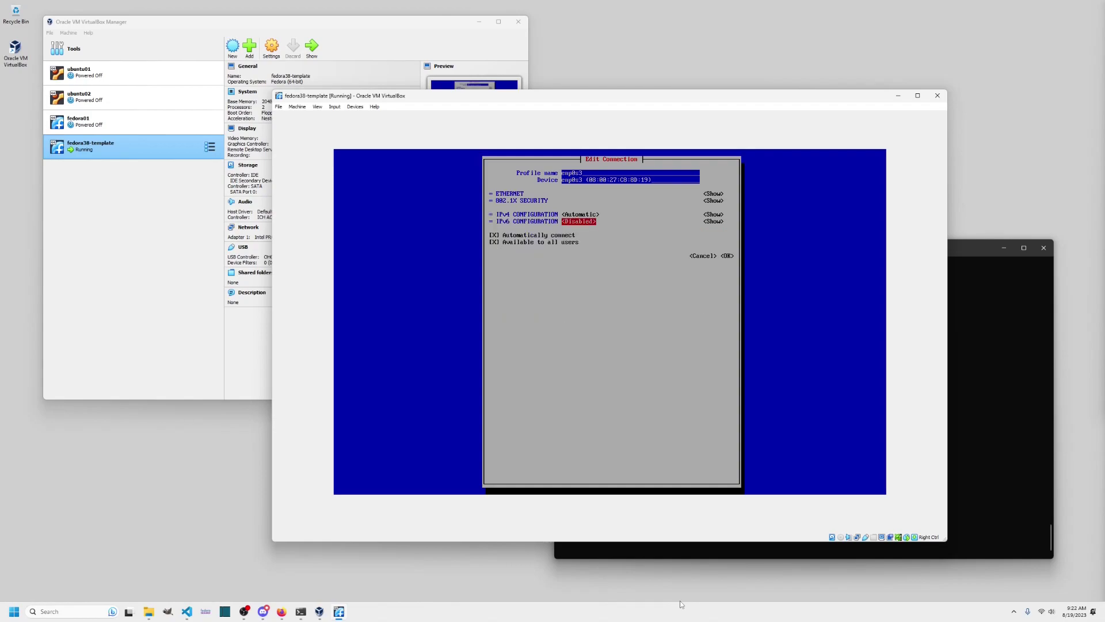
- Save the edited enp0s3 connection, keeping IPv6 disabled and both connection options enabled
{"action": "key", "text": "Tab"}
{"action": "key", "text": "Tab"}
{"action": "key", "text": "Tab"}
{"action": "key", "text": "Tab"}
{"action": "key", "text": "Tab"}
{"action": "key", "text": "Return"}
- Go back from the connection list to the NetworkManager main menu and quit nmtui
{"action": "key", "text": "Tab"}
{"action": "key", "text": "Tab"}
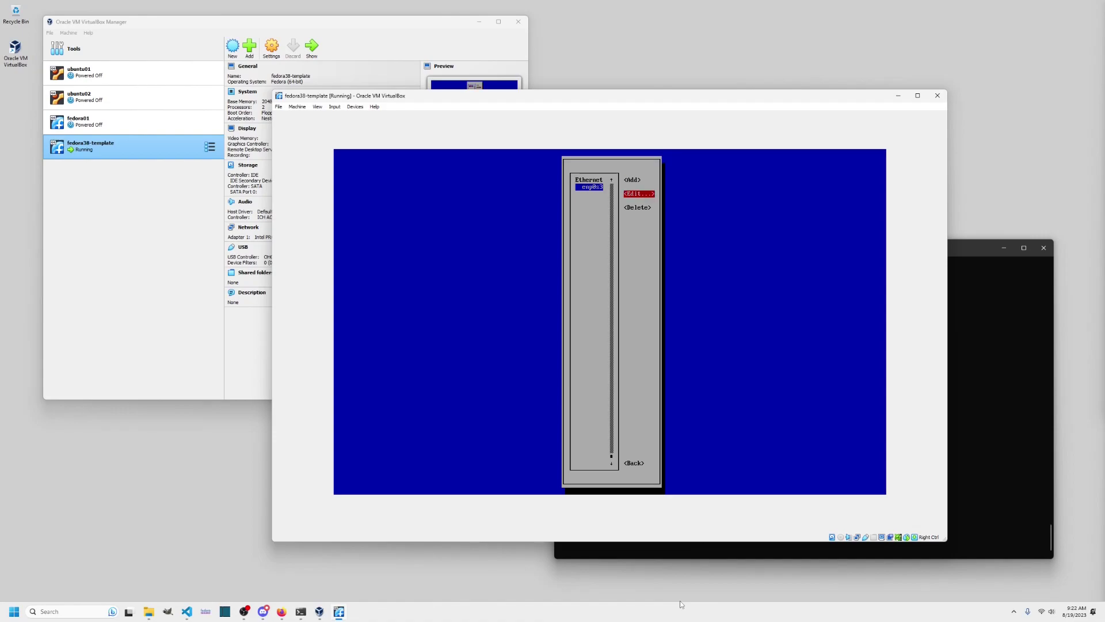
{"action": "key", "text": "shift+Tab"}
{"action": "key", "text": "shift+Tab"}
{"action": "key", "text": "Tab"}
{"action": "key", "text": "Tab"}
{"action": "key", "text": "Tab"}
{"action": "key", "text": "Tab"}
{"action": "key", "text": "Return"}
{"action": "key", "text": "Down"}
{"action": "key", "text": "Down"}
{"action": "key", "text": "Down"}
{"action": "key", "text": "Tab"}
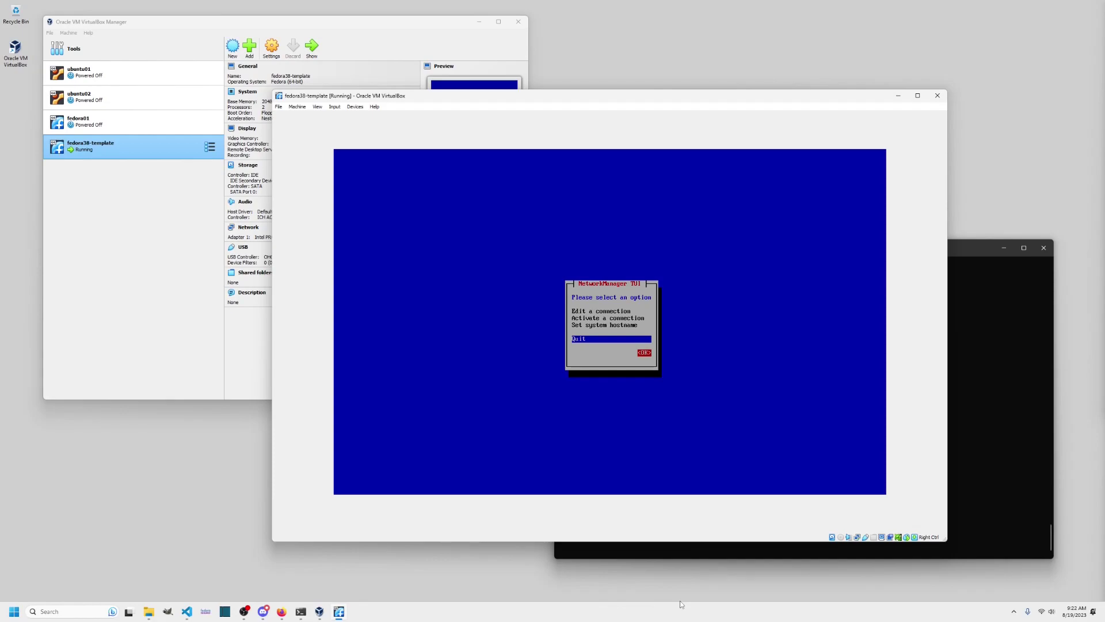
{"action": "key", "text": "Return"}
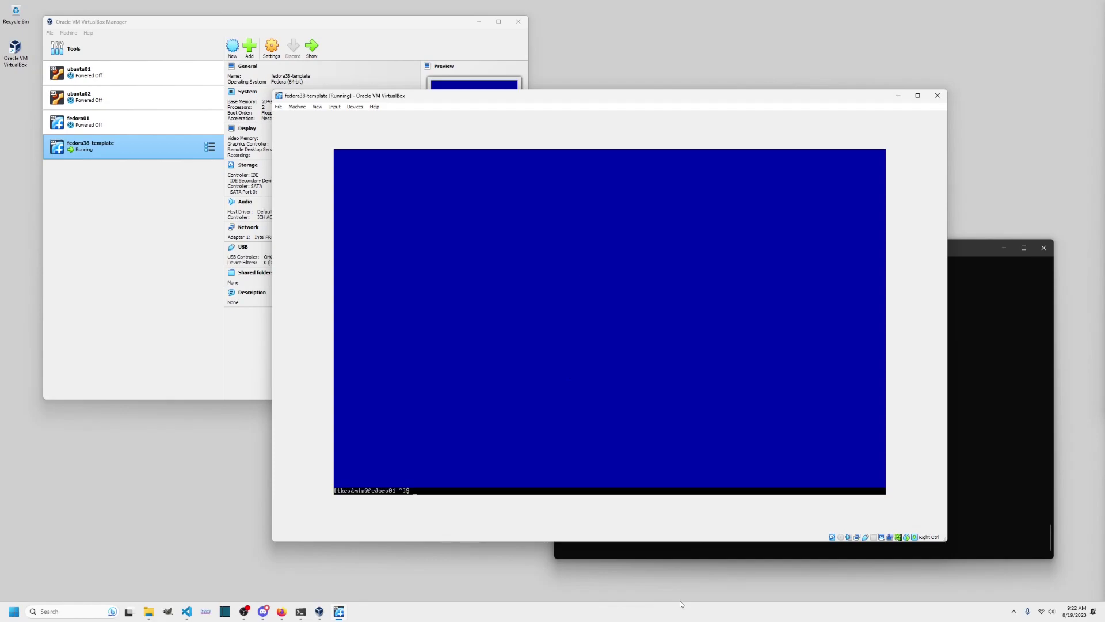
- Check the interface addresses with "ip addr" and list the network connections with "nmcli con show"
{"action": "type", "text": "ip addr"}
{"action": "key", "text": "Return"}
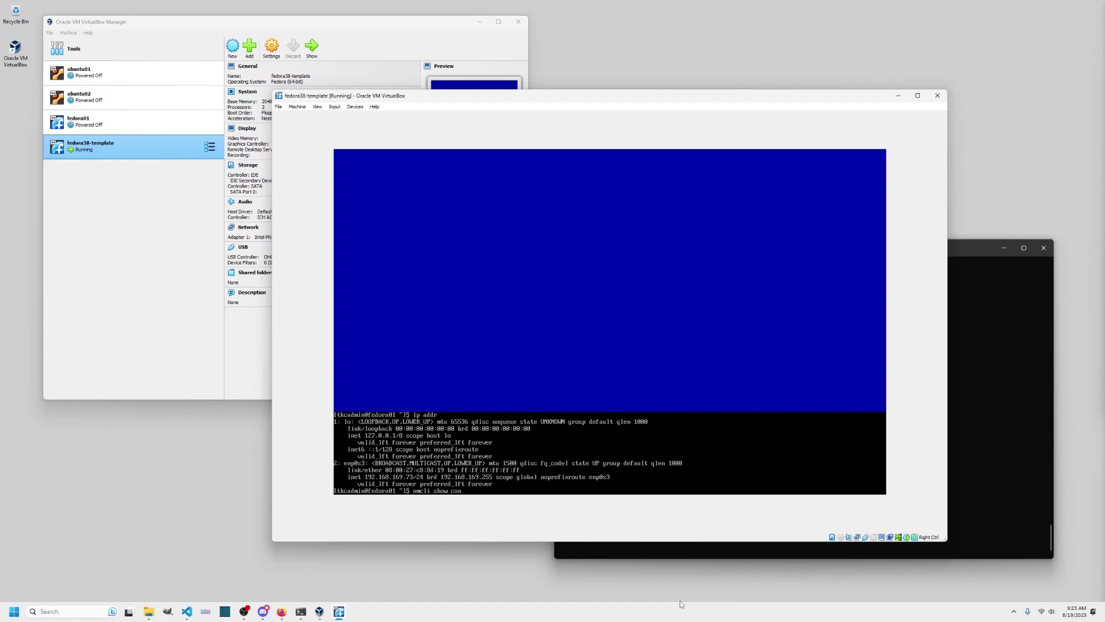
{"action": "key", "text": "Return"}
{"action": "type", "text": "nmcli con show"}
{"action": "key", "text": "Return"}
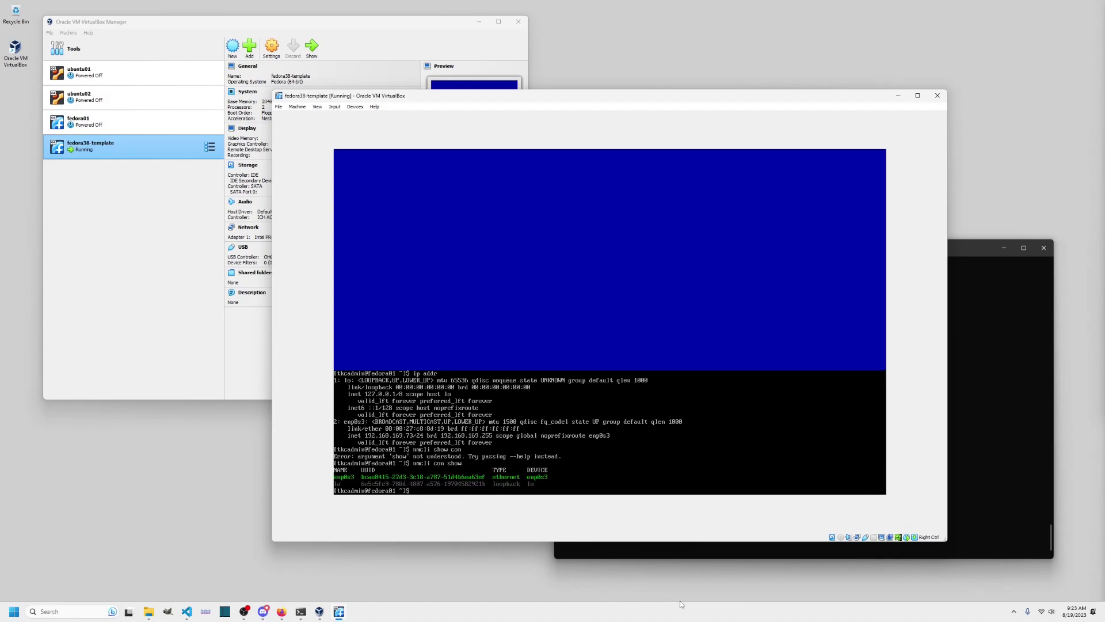
{"action": "type", "text": "nmcli"}
{"action": "type", "text": " con chow"}
{"action": "key", "text": "Return"}
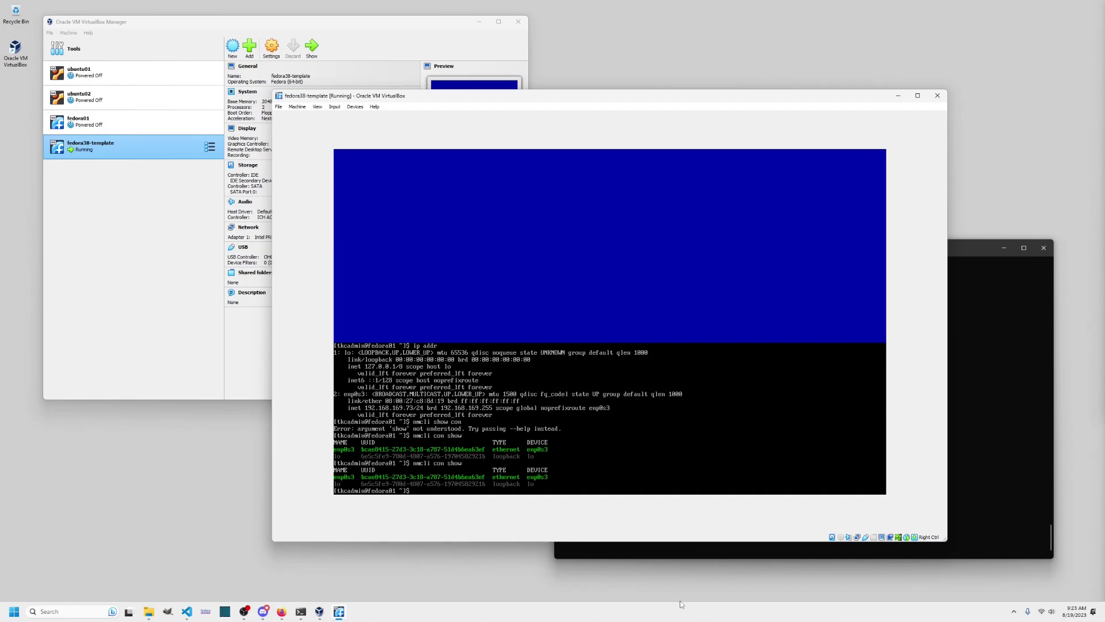
- Try to activate the connection with "nmcli con up enp0s3", interrupt the command and run "ip addr"
{"action": "type", "text": "nmcli con up enp0s3"}
{"action": "key", "text": "Return"}
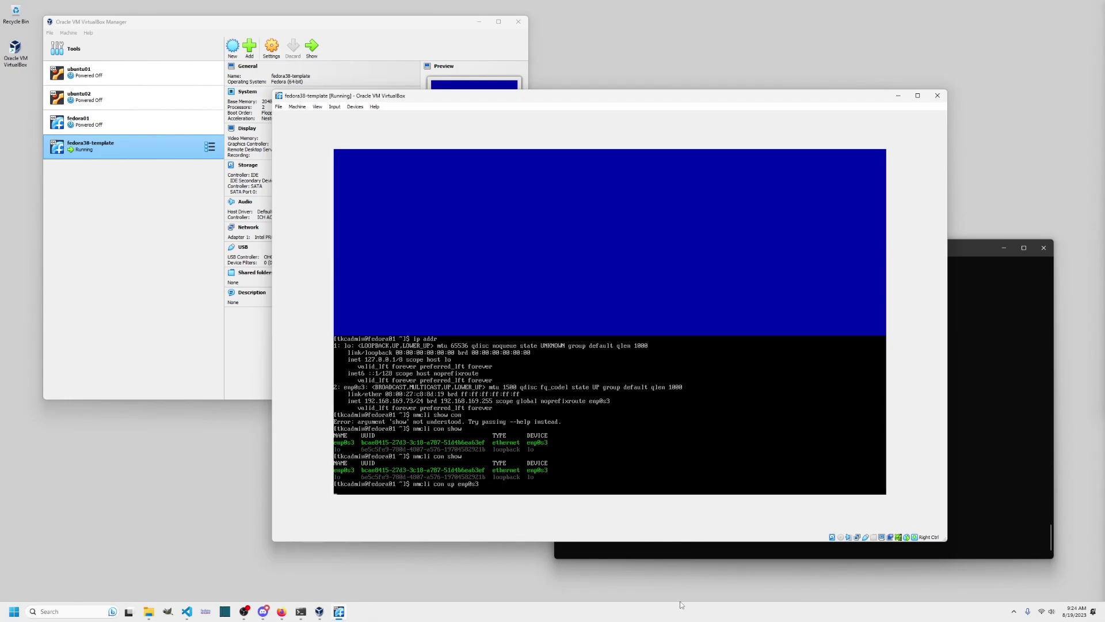
{"action": "key", "text": "Return"}
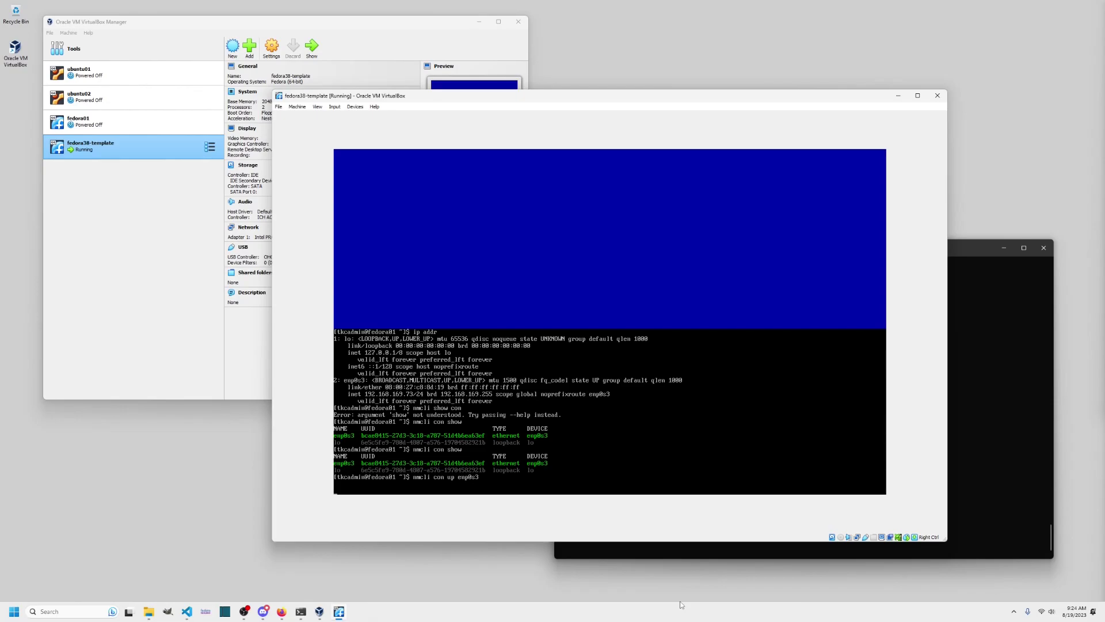
{"action": "key", "text": "ctrl+c"}
{"action": "type", "text": "ip addr"}
{"action": "key", "text": "Return"}
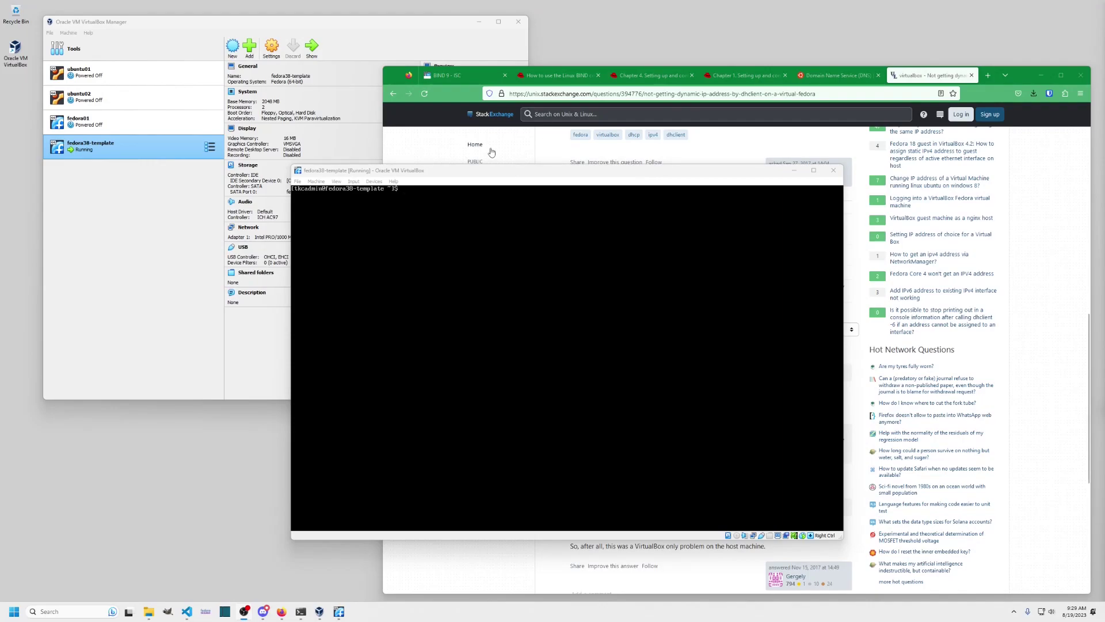
- Inspect the running virtual machine's network settings, checking the bridged adapter choices for Adapter 1, and cancel without applying changes
{"action": "left_click_drag", "start_coordinate": [494, 175], "coordinate": [446, 183]}
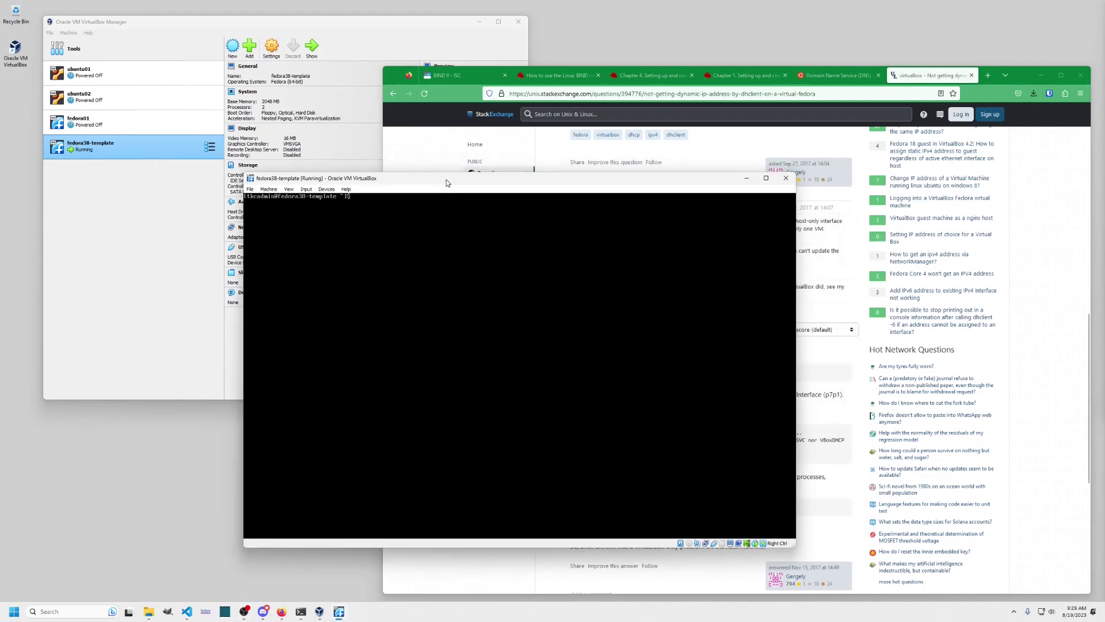
{"action": "left_click", "coordinate": [327, 189]}
{"action": "mouse_move", "coordinate": [344, 190]}
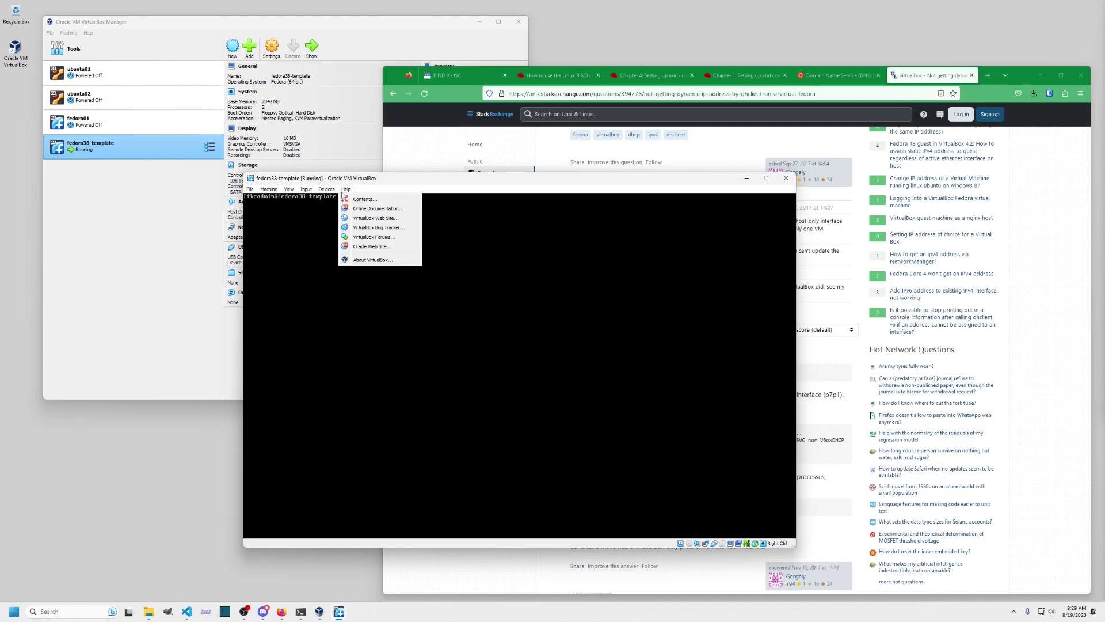
{"action": "mouse_move", "coordinate": [340, 222]}
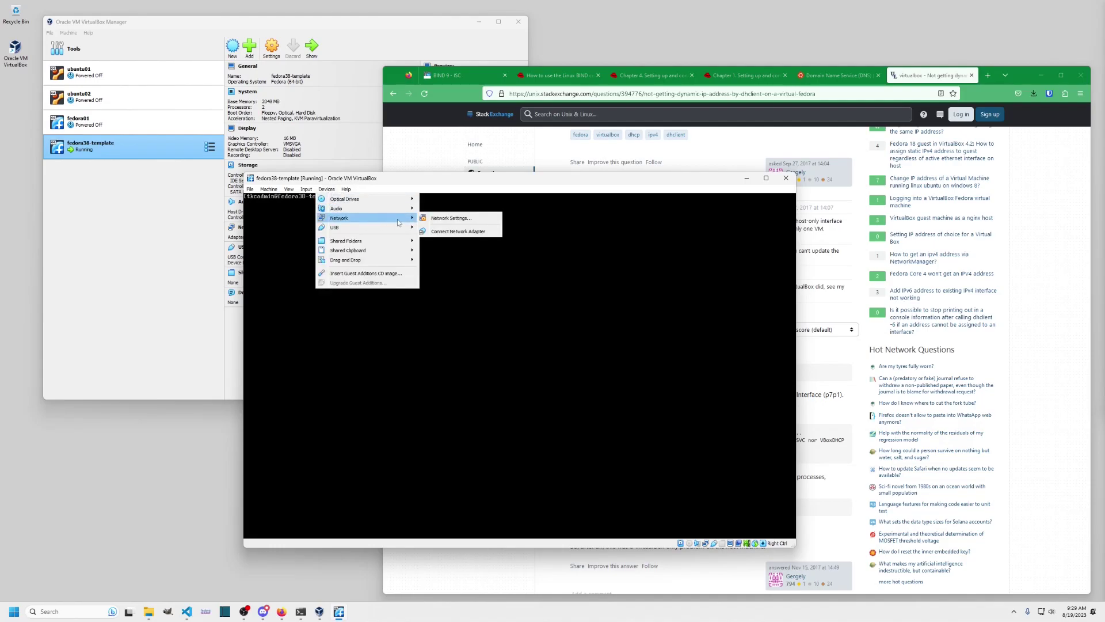
{"action": "left_click", "coordinate": [454, 219]}
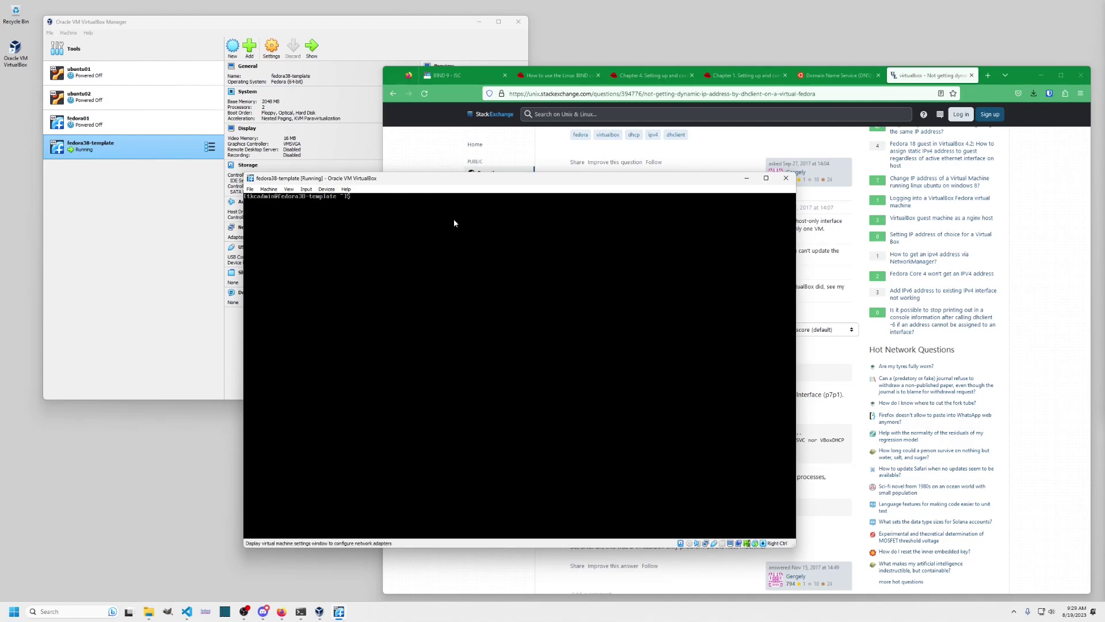
{"action": "left_click", "coordinate": [565, 329]}
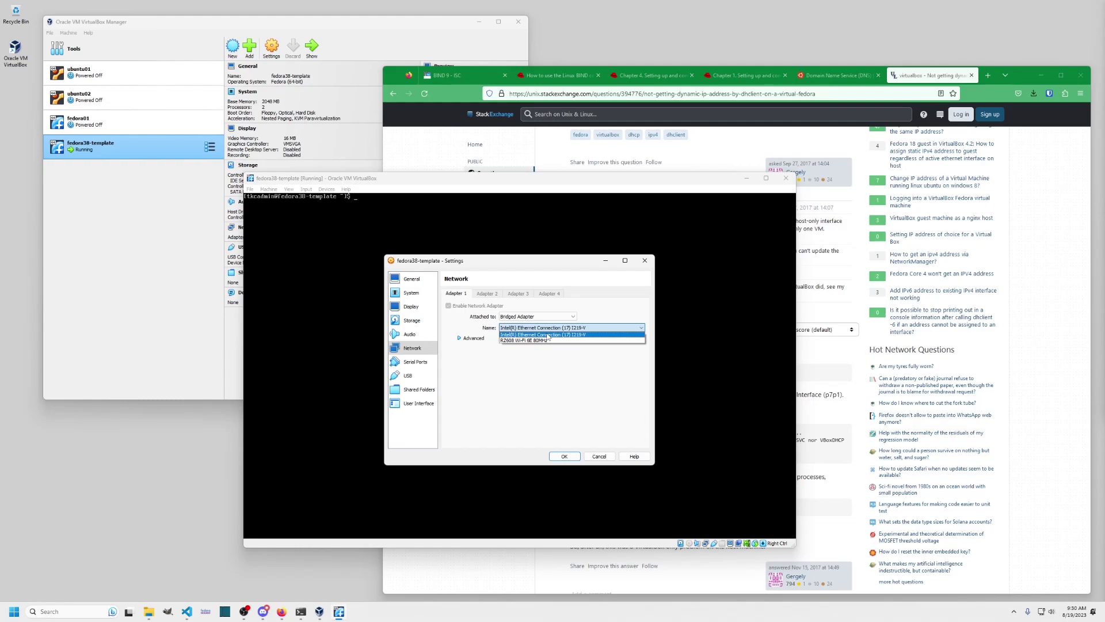
{"action": "left_click", "coordinate": [548, 337]}
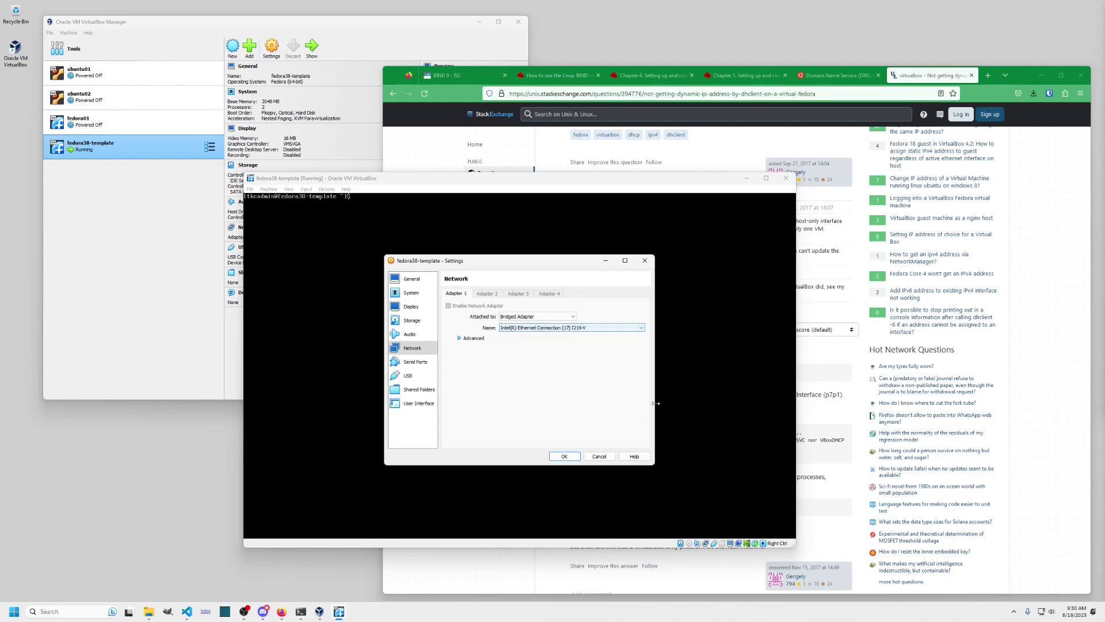
{"action": "left_click", "coordinate": [600, 456]}
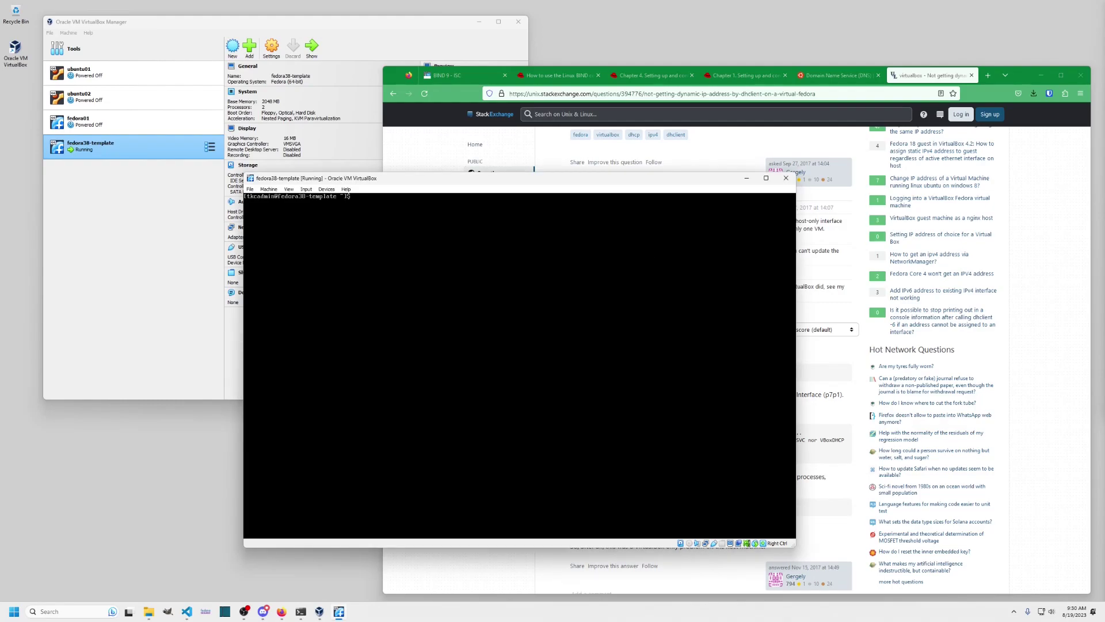
{"action": "left_click_drag", "start_coordinate": [555, 182], "coordinate": [630, 192]}
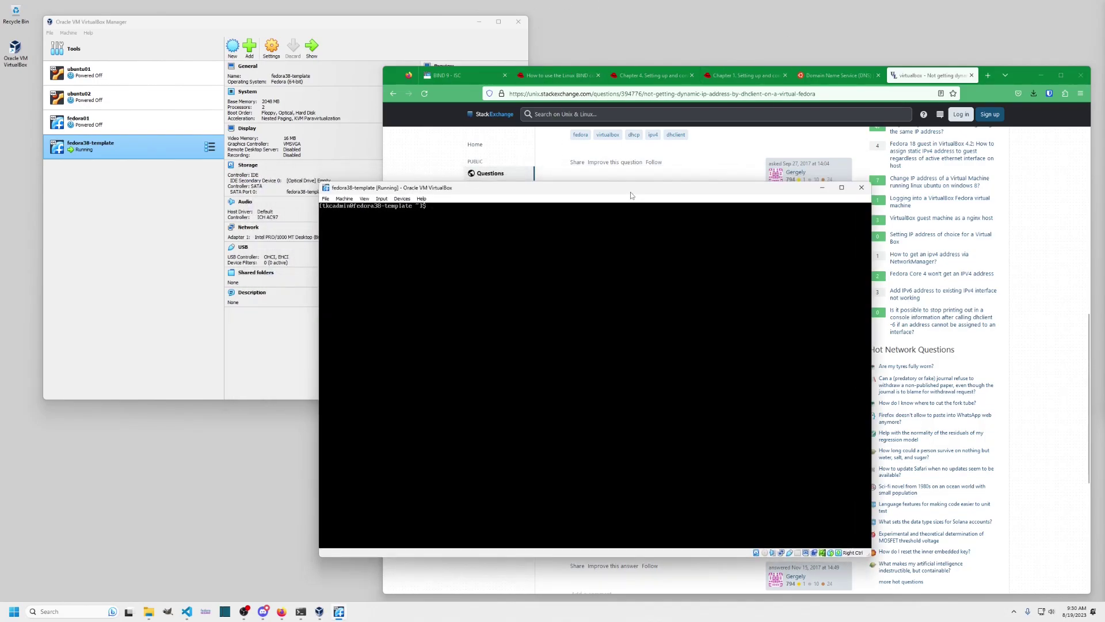
- Check the interface addresses with "ip addr" and bring the connection up with "nmcli con up enp0s3"
{"action": "type", "text": "ip addr"}
{"action": "key", "text": "Return"}
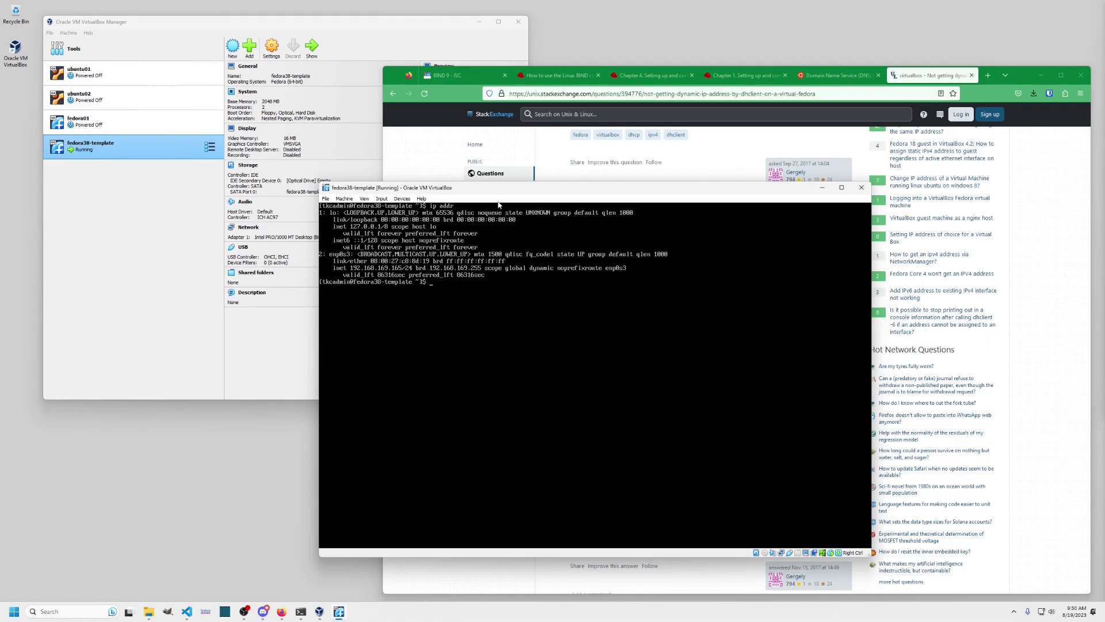
{"action": "type", "text": "clear"}
{"action": "key", "text": "BackSpace"}
{"action": "key", "text": "BackSpace"}
{"action": "key", "text": "BackSpace"}
{"action": "type", "text": "nmcli con up enp0s3"}
{"action": "key", "text": "Return"}
- List the network connections with "nmcli con show" and recheck the interface addresses with "ip addr"
{"action": "type", "text": "nmcli con show"}
{"action": "key", "text": "Return"}
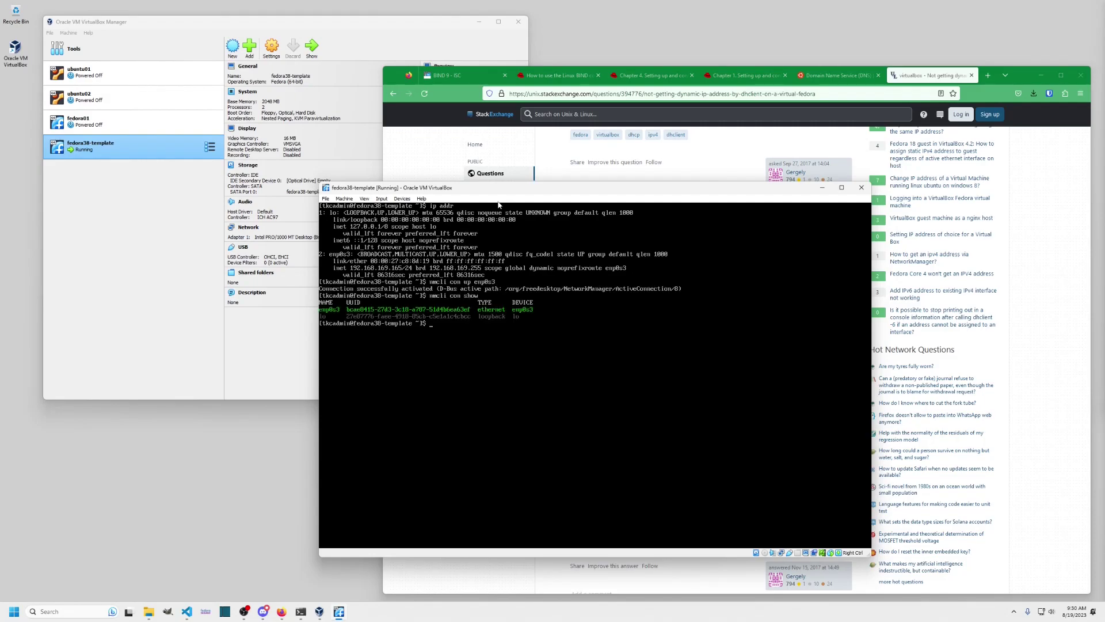
{"action": "type", "text": "ip addr"}
{"action": "key", "text": "Return"}
- Search the running processes with "ps -ef | grep dh" and clear the terminal
{"action": "type", "text": "ps"}
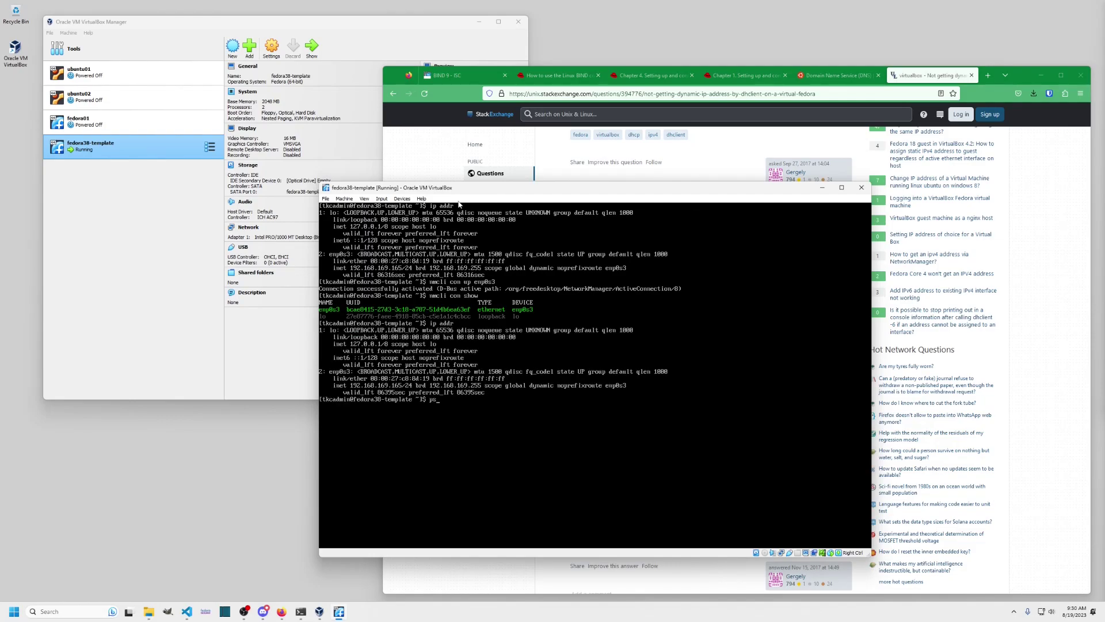
{"action": "type", "text": " -ef | grep x"}
{"action": "key", "text": "BackSpace"}
{"action": "type", "text": "dh"}
{"action": "key", "text": "Return"}
{"action": "type", "text": "clear"}
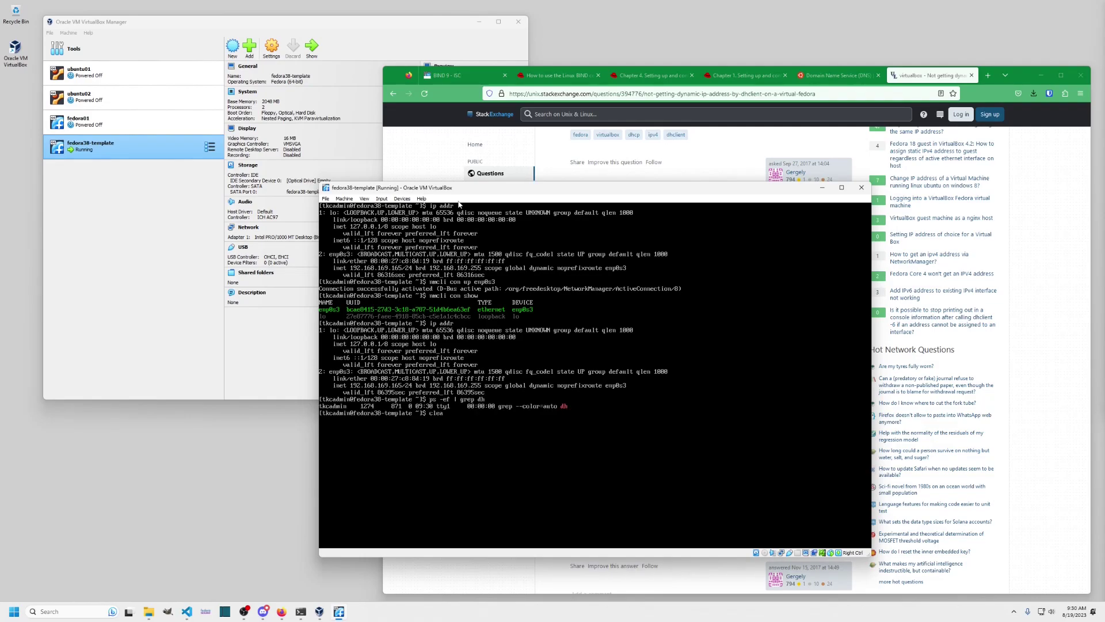
{"action": "key", "text": "Return"}
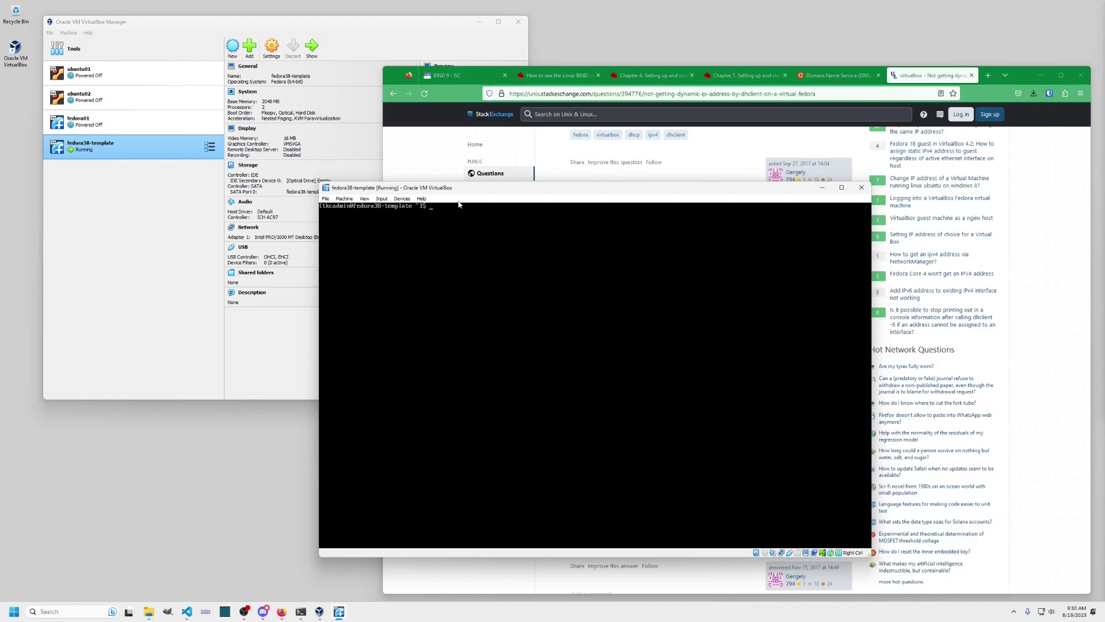
- Change to the /etc/ssh directory and list its contents with "ls -la"
{"action": "type", "text": "cd /etc/ssh"}
{"action": "key", "text": "Return"}
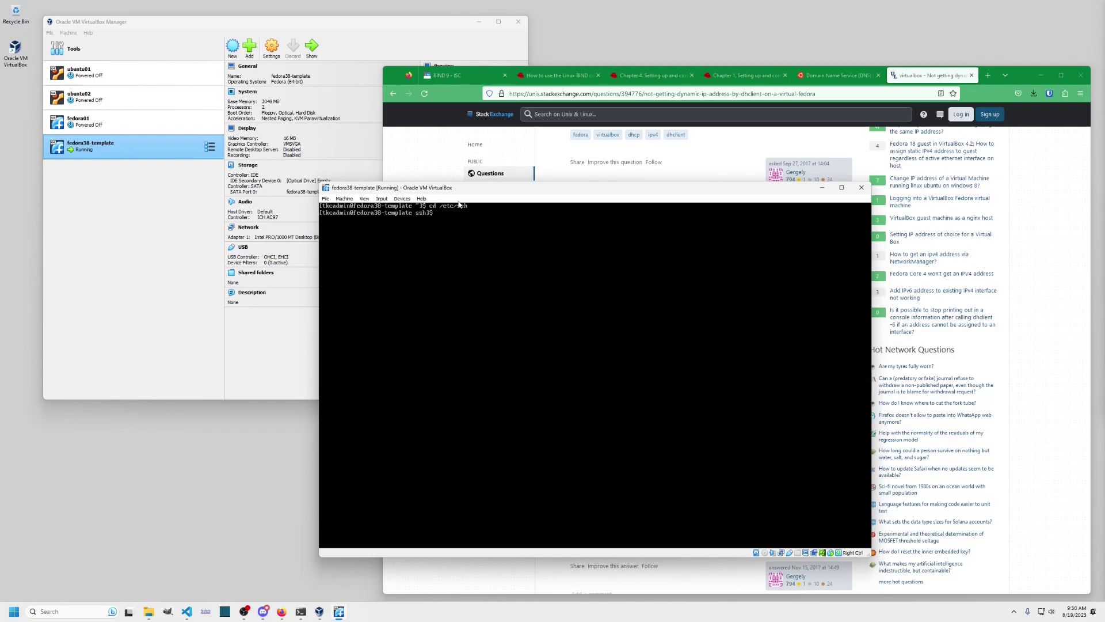
{"action": "type", "text": "ls -la"}
{"action": "key", "text": "Return"}
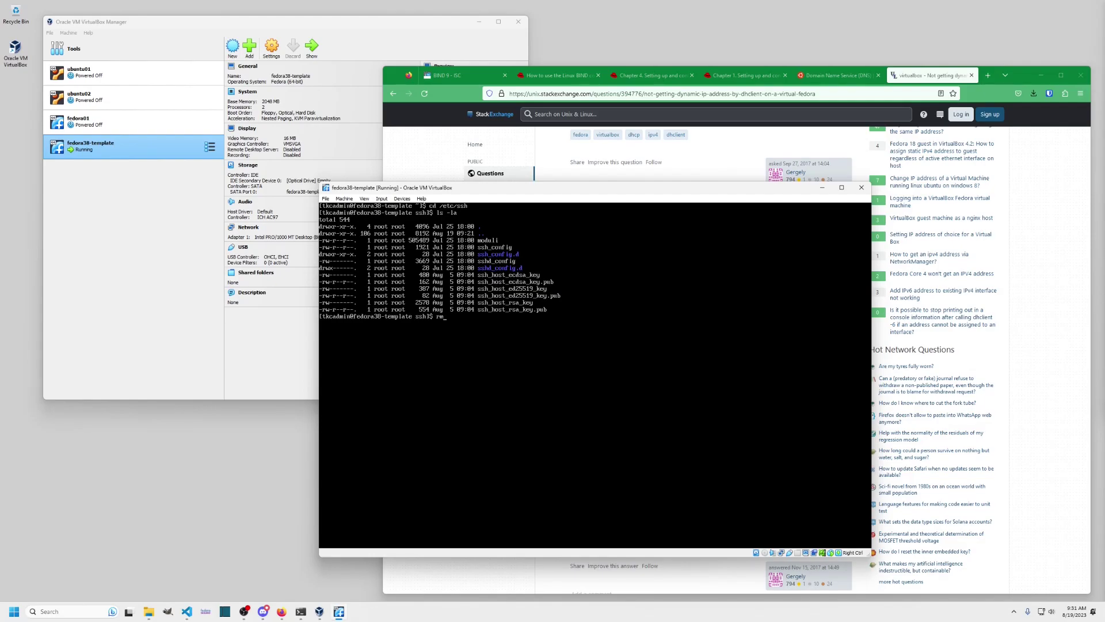
- Delete the SSH host keys with "sudo rm -f ssh_host_*_key*" and list the directory again with "ls -la"
{"action": "type", "text": "f"}
{"action": "type", "text": "sudo rm -f  ssh_host_*_key*"}
{"action": "key", "text": "Return"}
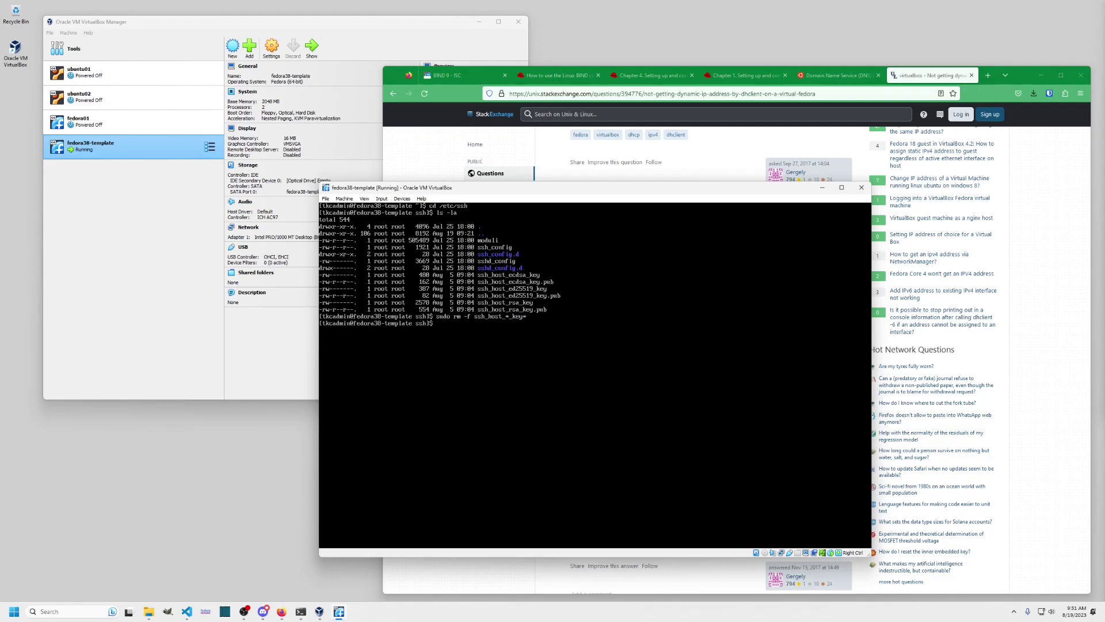
{"action": "type", "text": "ls -la"}
{"action": "key", "text": "Return"}
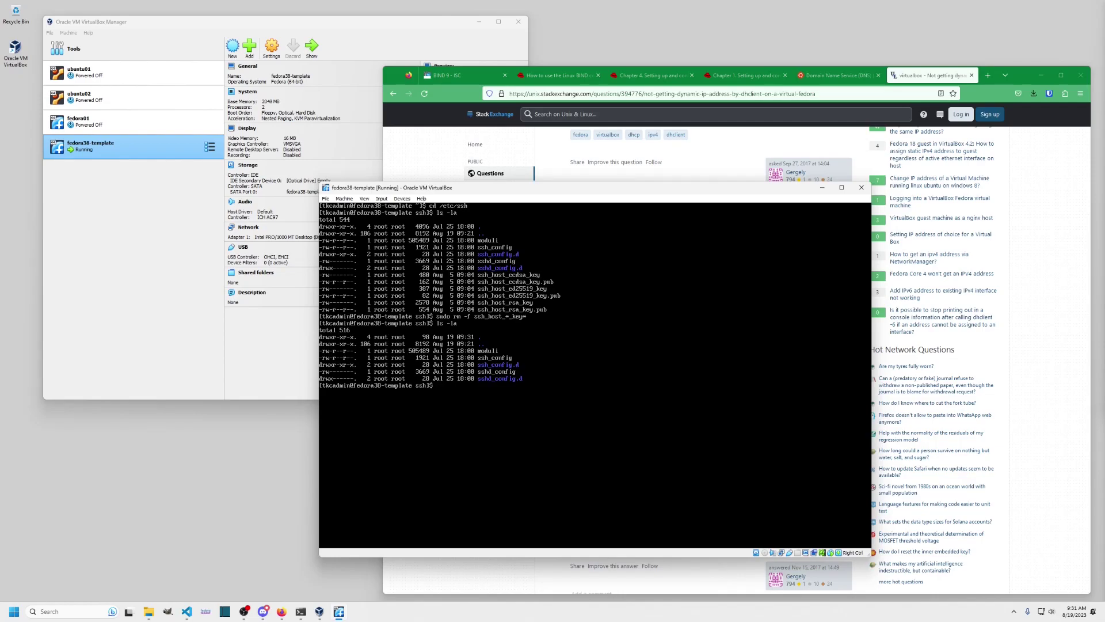
- Shut down and power off the fedora38-template virtual machine immediately from its terminal
{"action": "type", "text": "shwdtodnw"}
{"action": "key", "text": "BackSpace"}
{"action": "type", "text": "P now"}
{"action": "key", "text": "Return"}
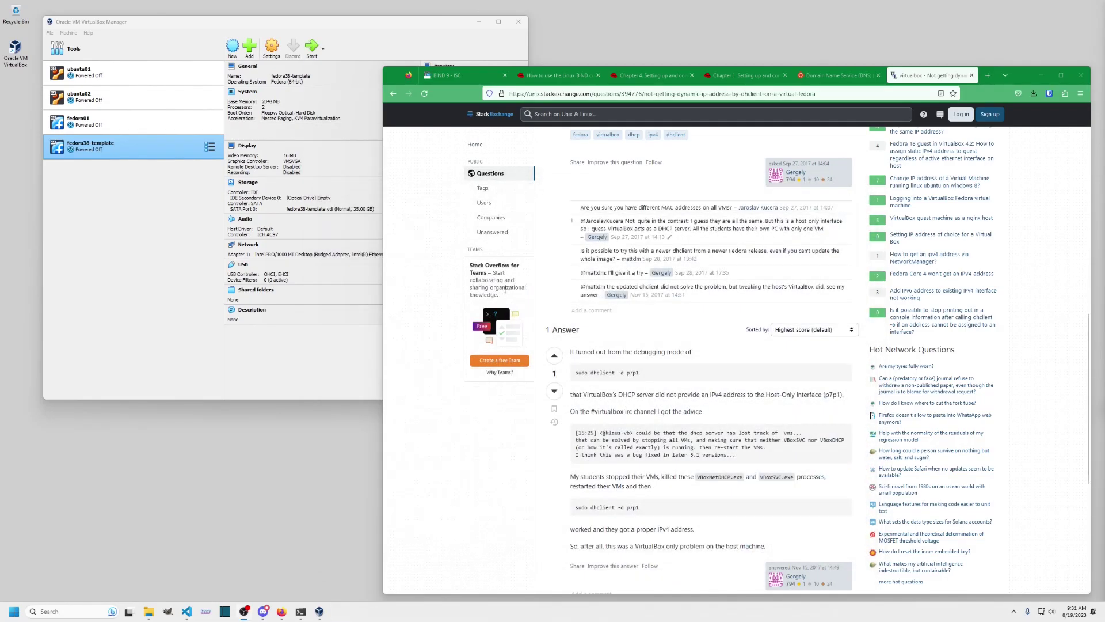
- Close the Stack Exchange page and minimize the browser, leaving the VirtualBox Manager and the local terminal in view
{"action": "left_click", "coordinate": [972, 75]}
{"action": "left_click", "coordinate": [1042, 76]}
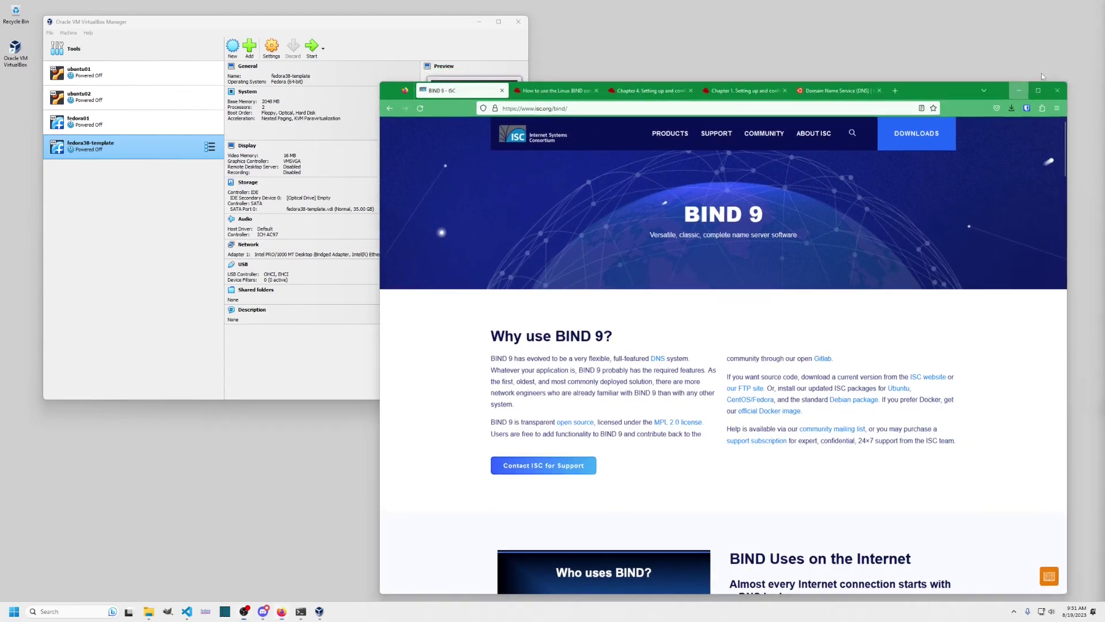
{"action": "left_click_drag", "start_coordinate": [797, 242], "coordinate": [791, 237]}
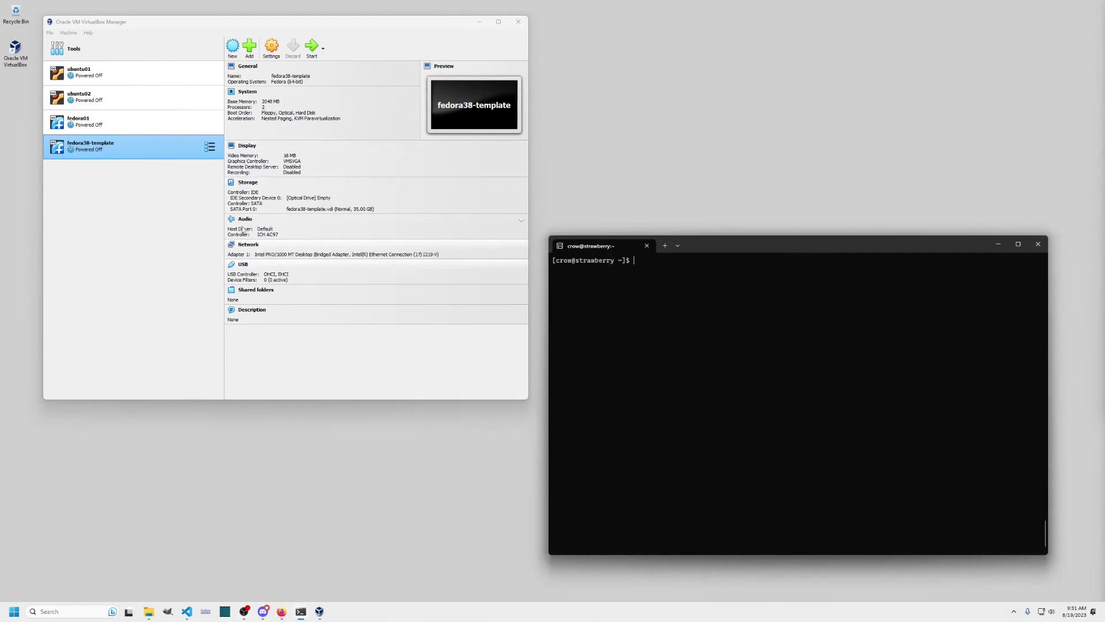
- Create a full clone of fedora38-template named ns01.mylab.local, generating new MAC addresses for all network adapters
{"action": "left_click", "coordinate": [110, 149]}
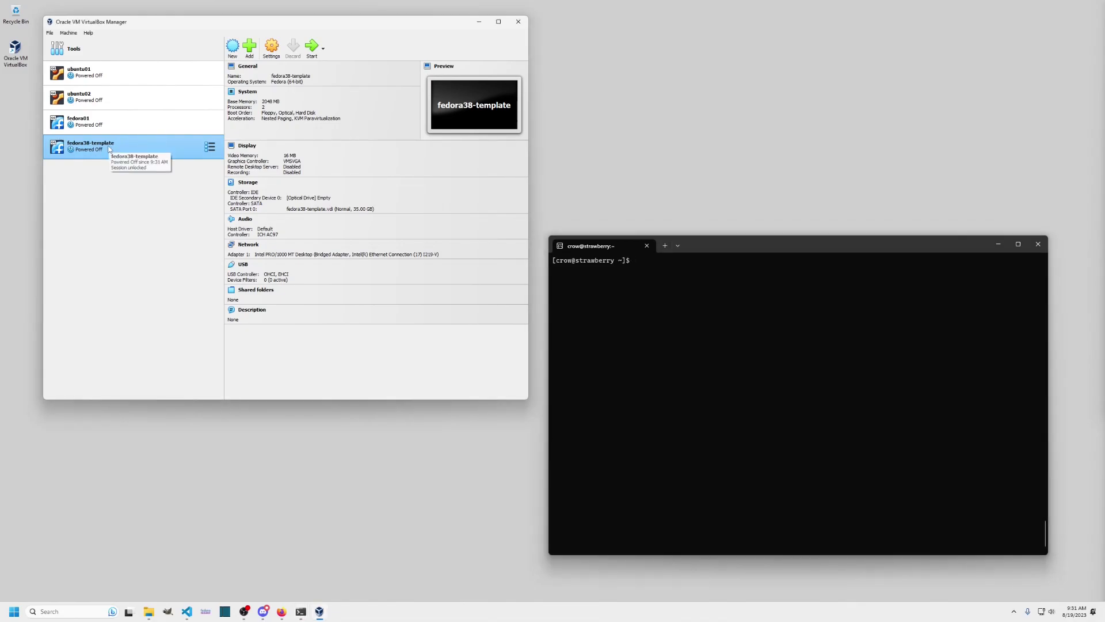
{"action": "right_click", "coordinate": [109, 150]}
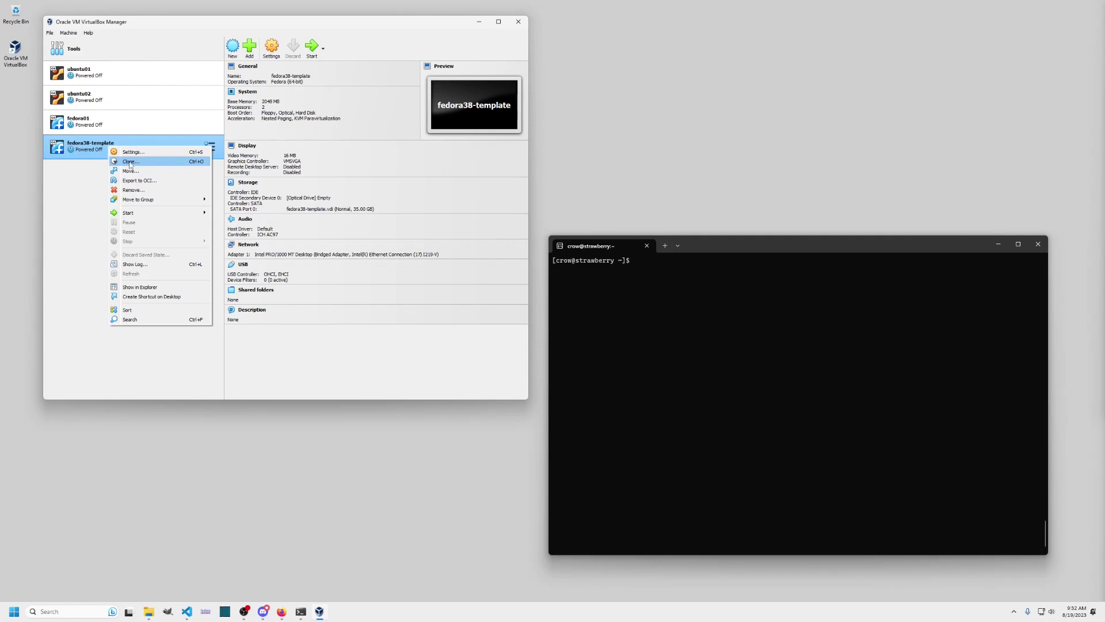
{"action": "left_click", "coordinate": [130, 163]}
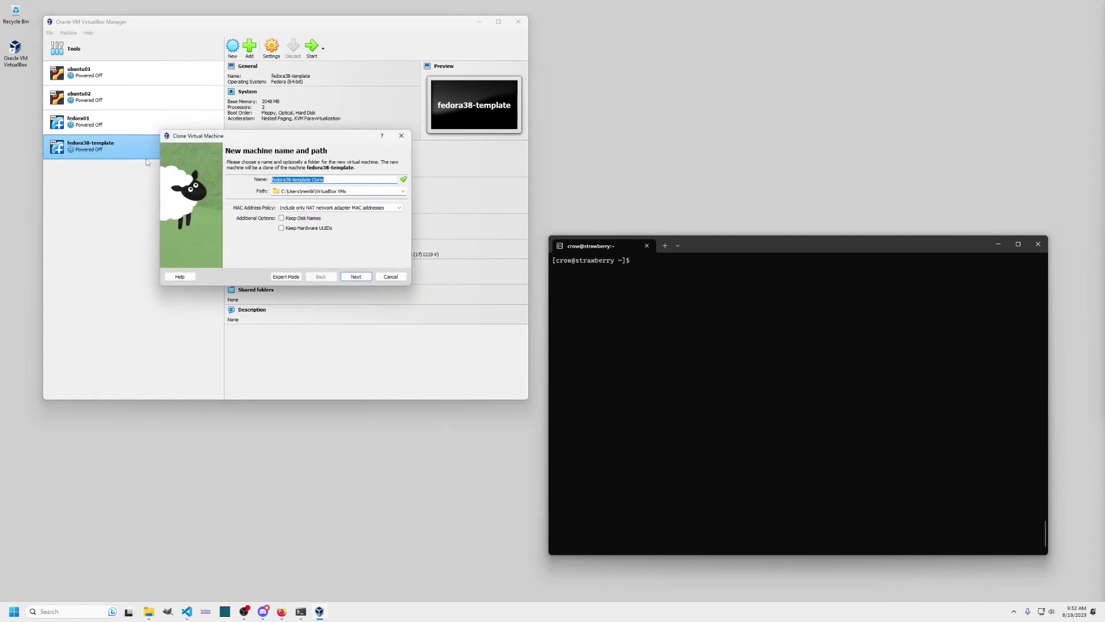
{"action": "type", "text": "ns01.mylab.local"}
{"action": "left_click", "coordinate": [294, 208]}
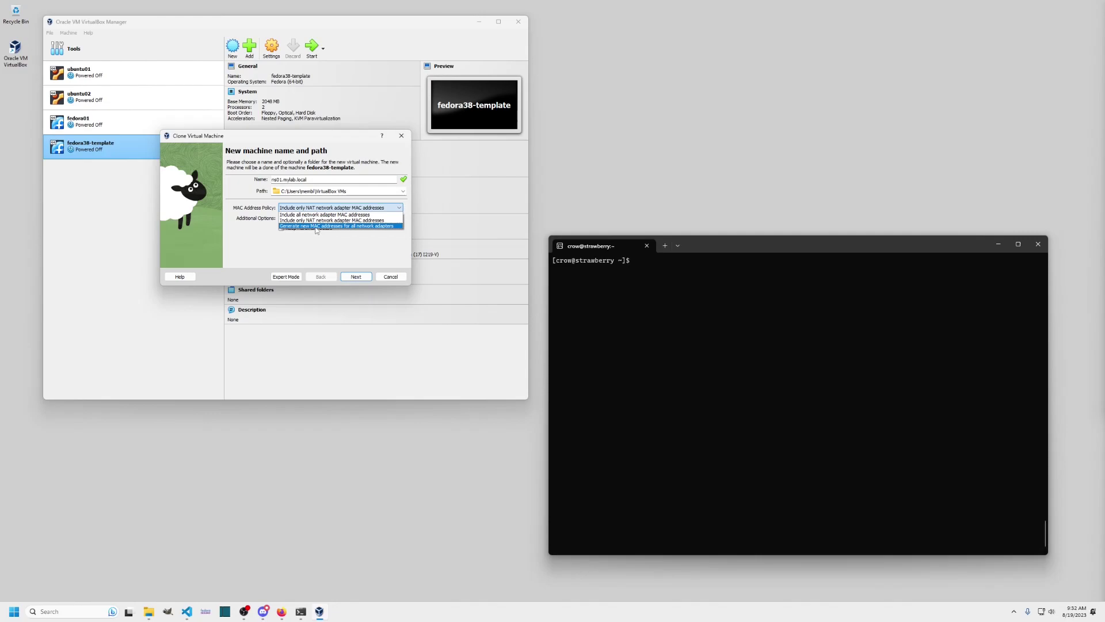
{"action": "left_click", "coordinate": [316, 226]}
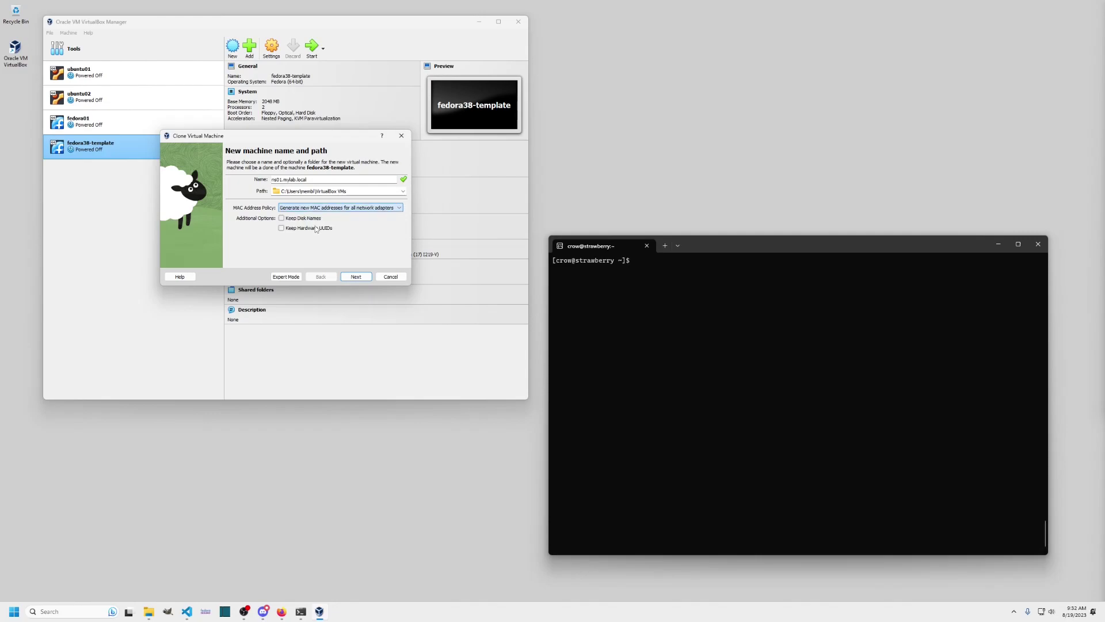
{"action": "left_click", "coordinate": [356, 277]}
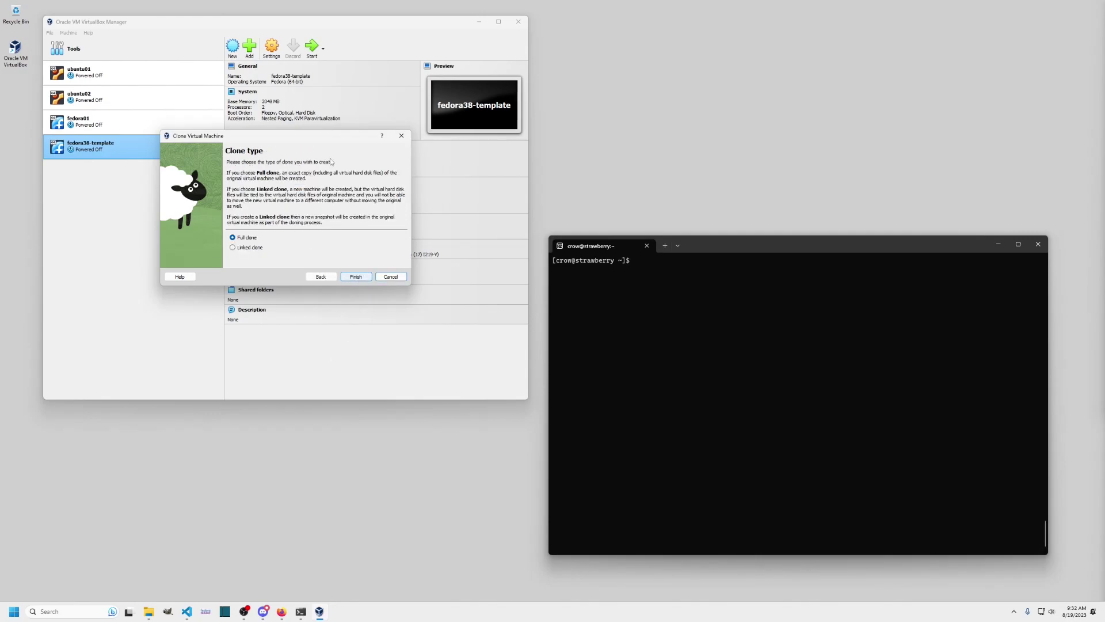
{"action": "left_click", "coordinate": [356, 277]}
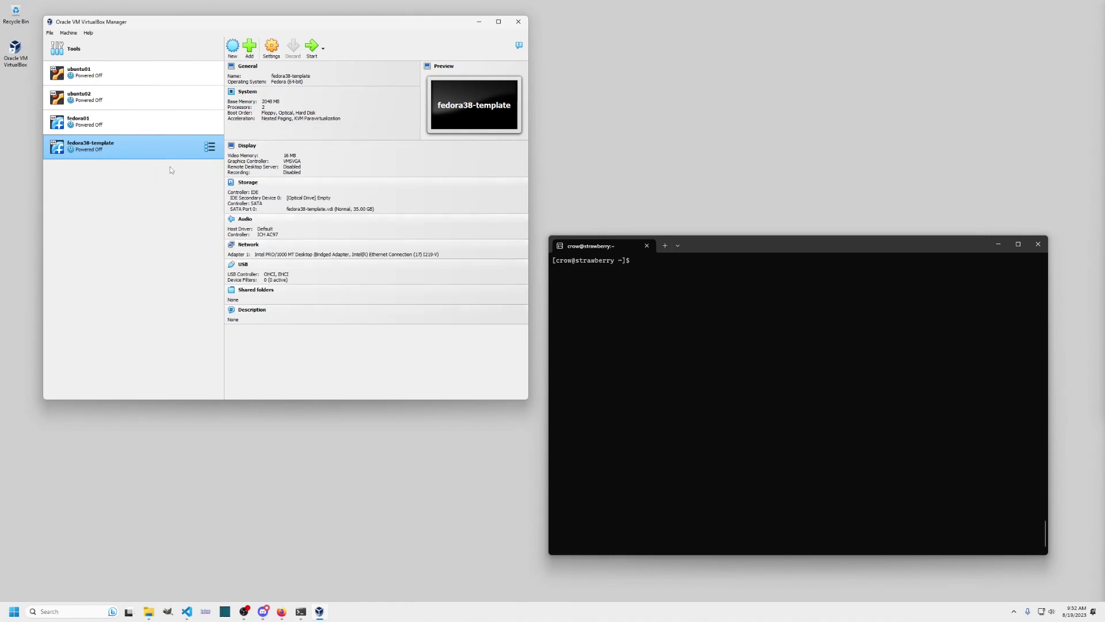
- Create a full clone of fedora38-template named ns02.mylab.local, generating new MAC addresses for all network adapters
{"action": "right_click", "coordinate": [113, 145]}
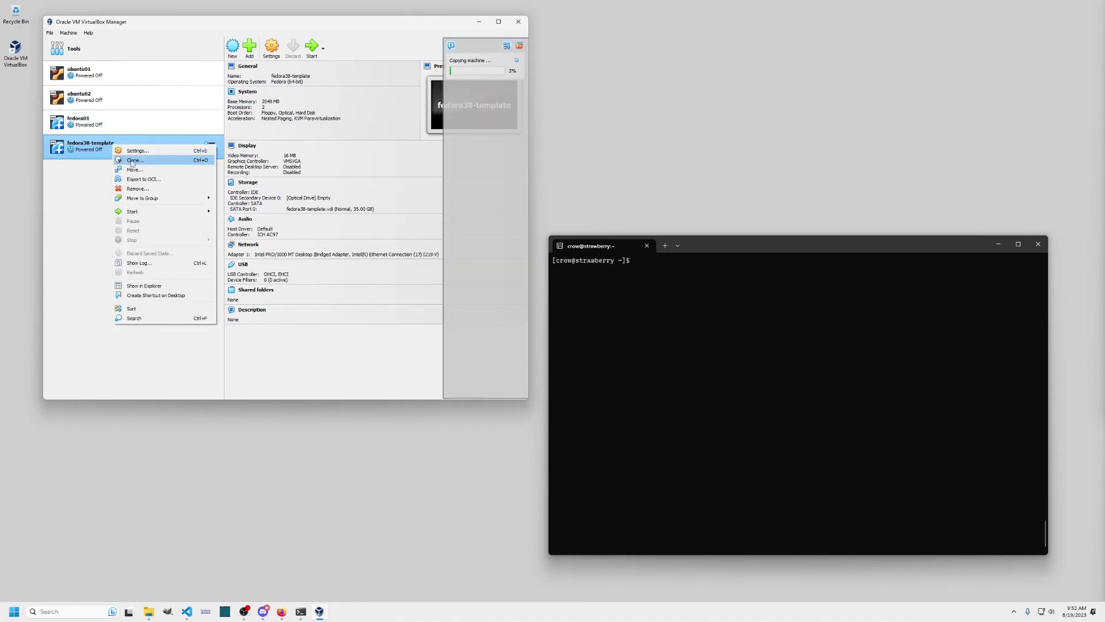
{"action": "left_click", "coordinate": [133, 163]}
{"action": "type", "text": "ns02"}
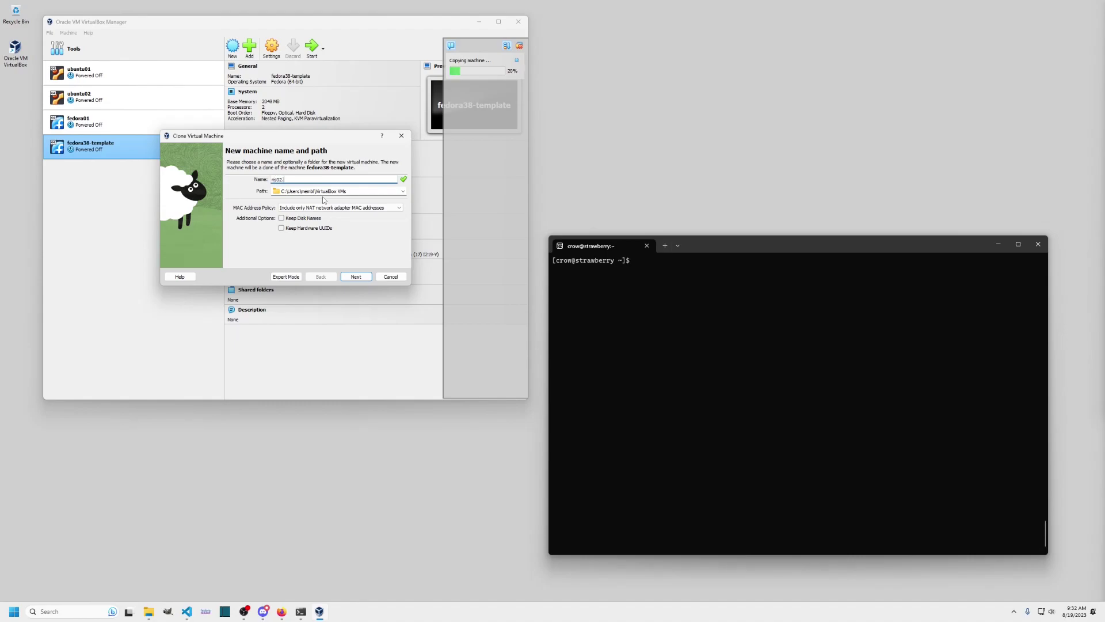
{"action": "type", "text": ".mylab.local"}
{"action": "left_click", "coordinate": [301, 208]}
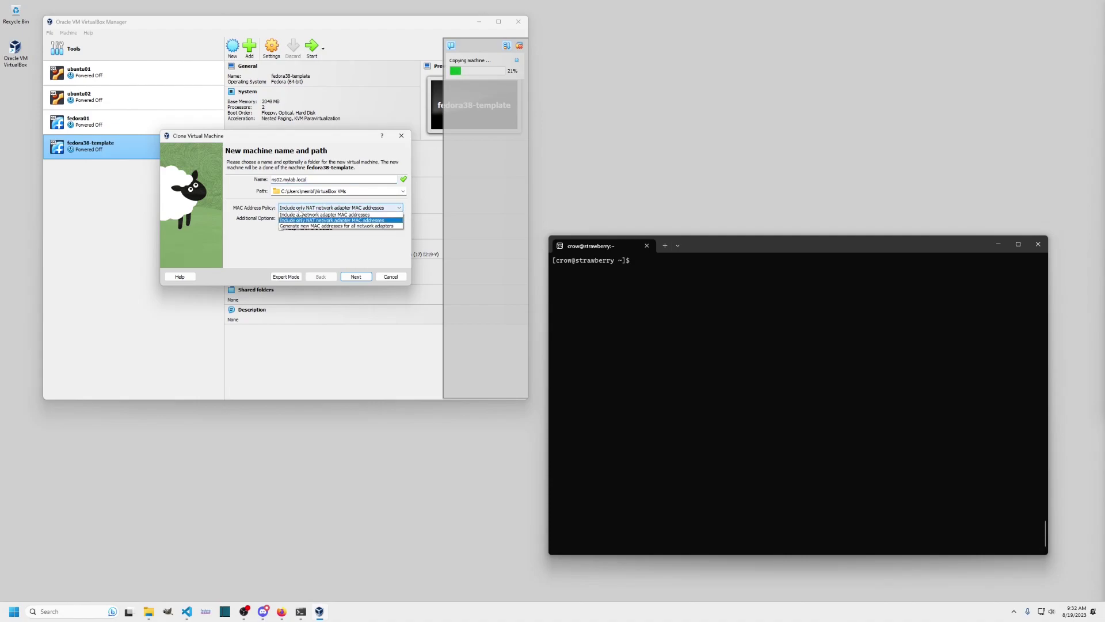
{"action": "left_click", "coordinate": [336, 226]}
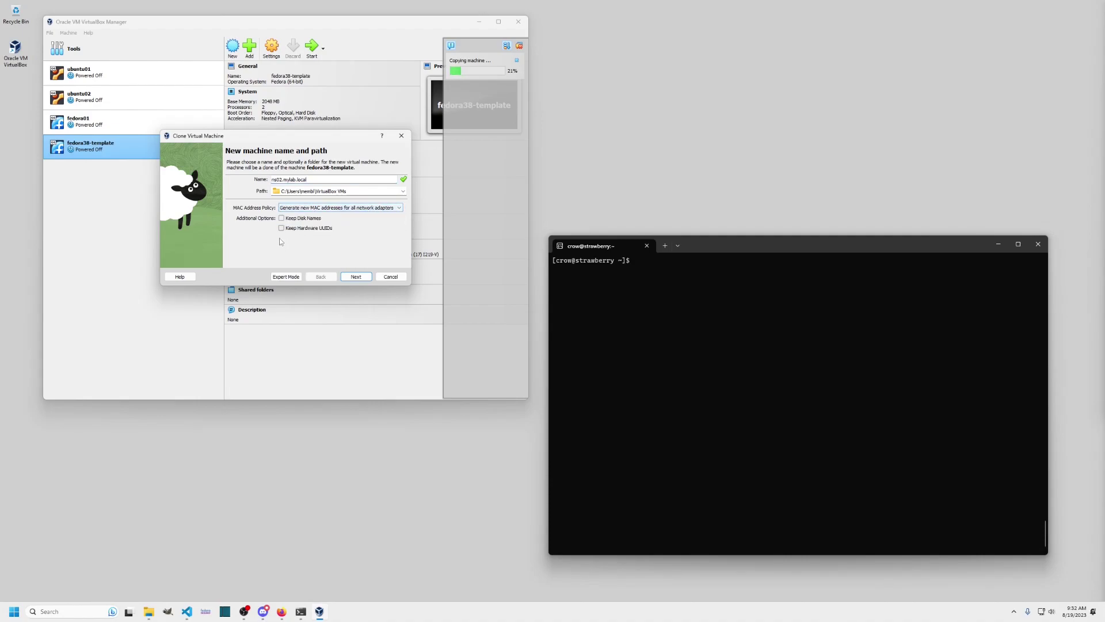
{"action": "left_click", "coordinate": [362, 276]}
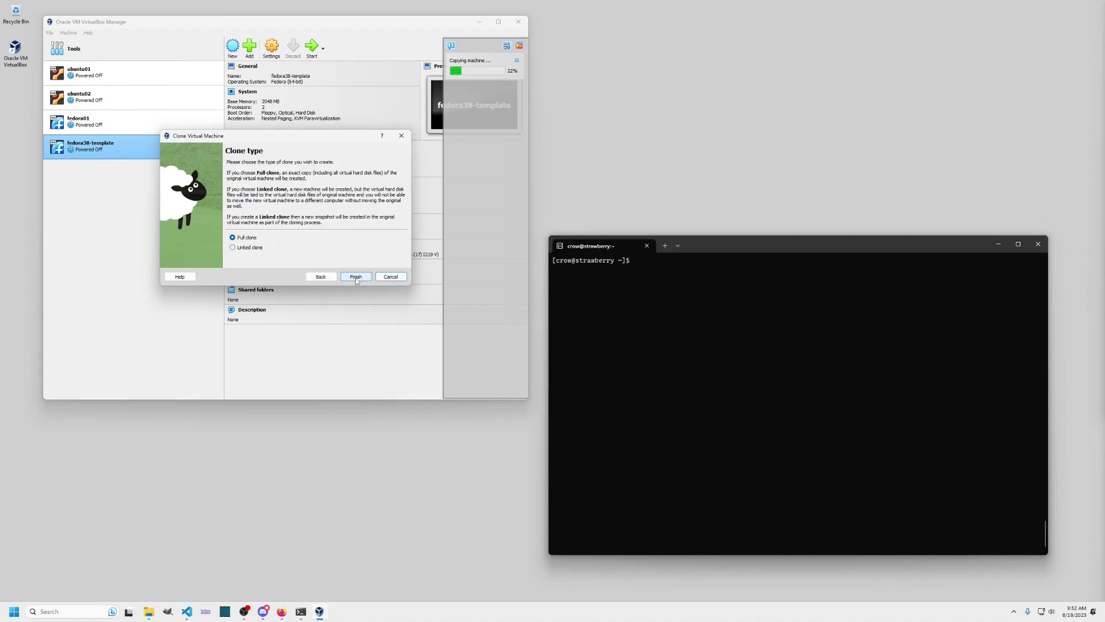
{"action": "left_click", "coordinate": [355, 277]}
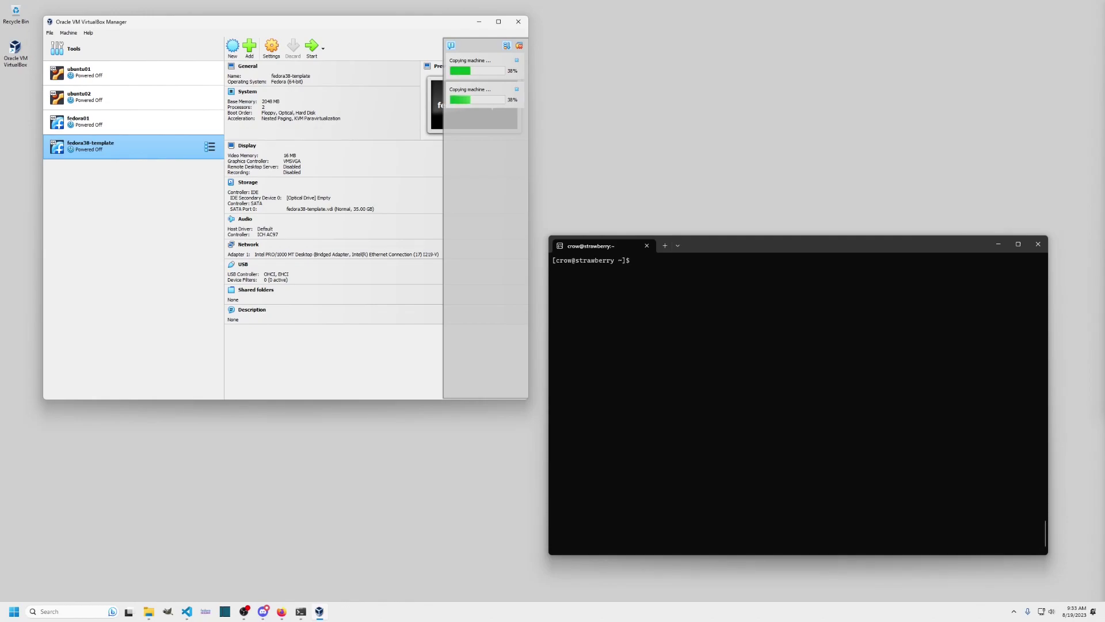
- Create a full clone of fedora38-template named web01.mylab.local with new MAC addresses for all network adapters
{"action": "right_click", "coordinate": [99, 148]}
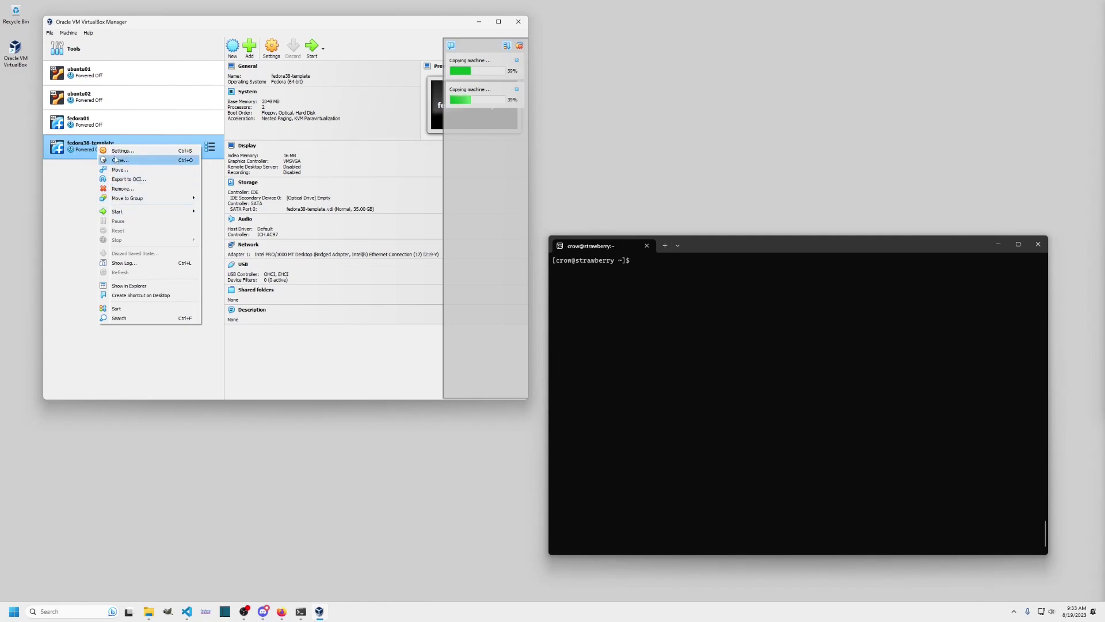
{"action": "left_click", "coordinate": [118, 160]}
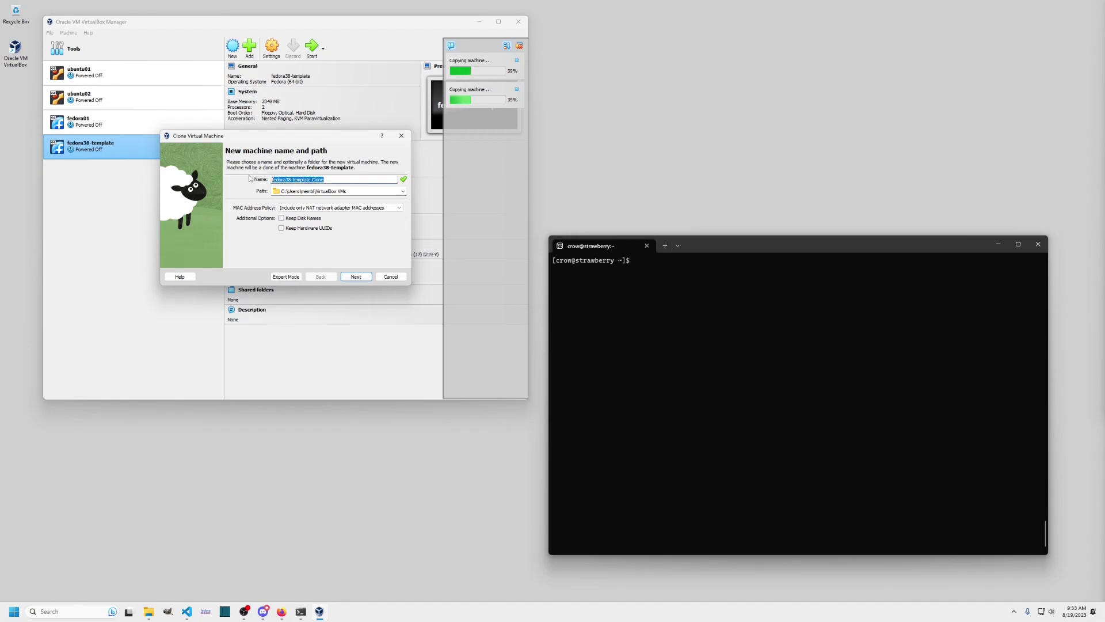
{"action": "type", "text": "web01.mylab.loca"}
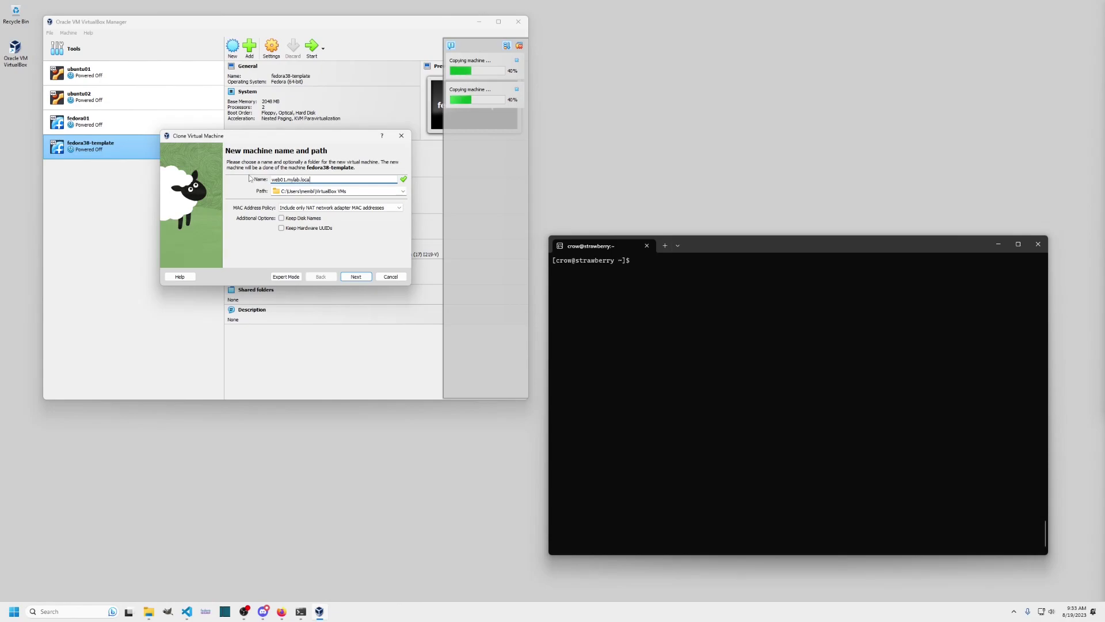
{"action": "key", "text": "BackSpace"}
{"action": "left_click", "coordinate": [357, 277]}
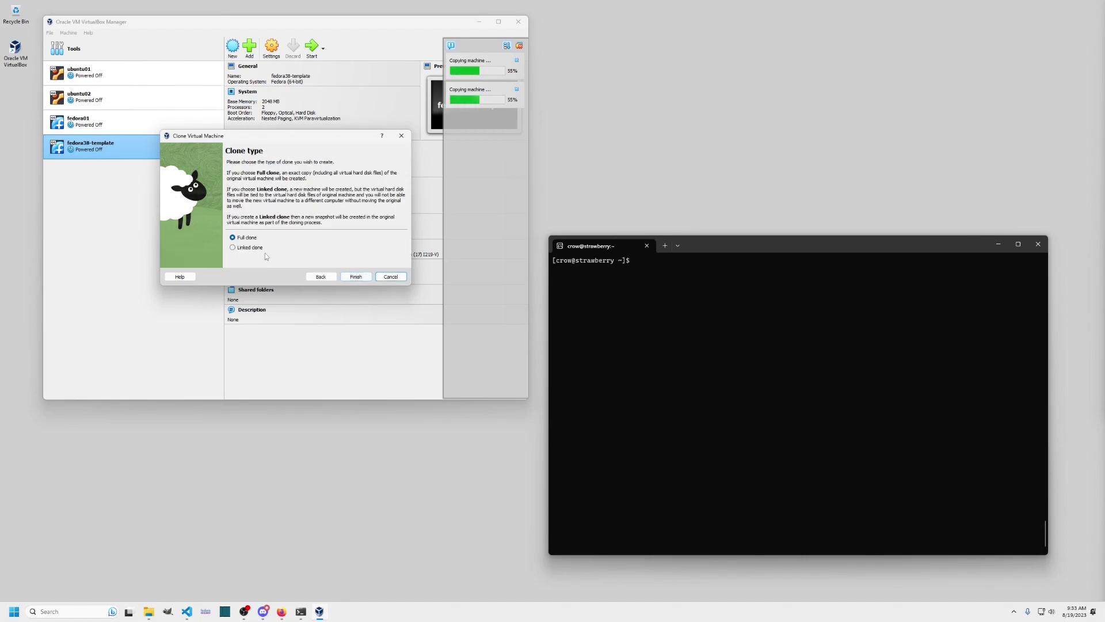
{"action": "left_click", "coordinate": [321, 277]}
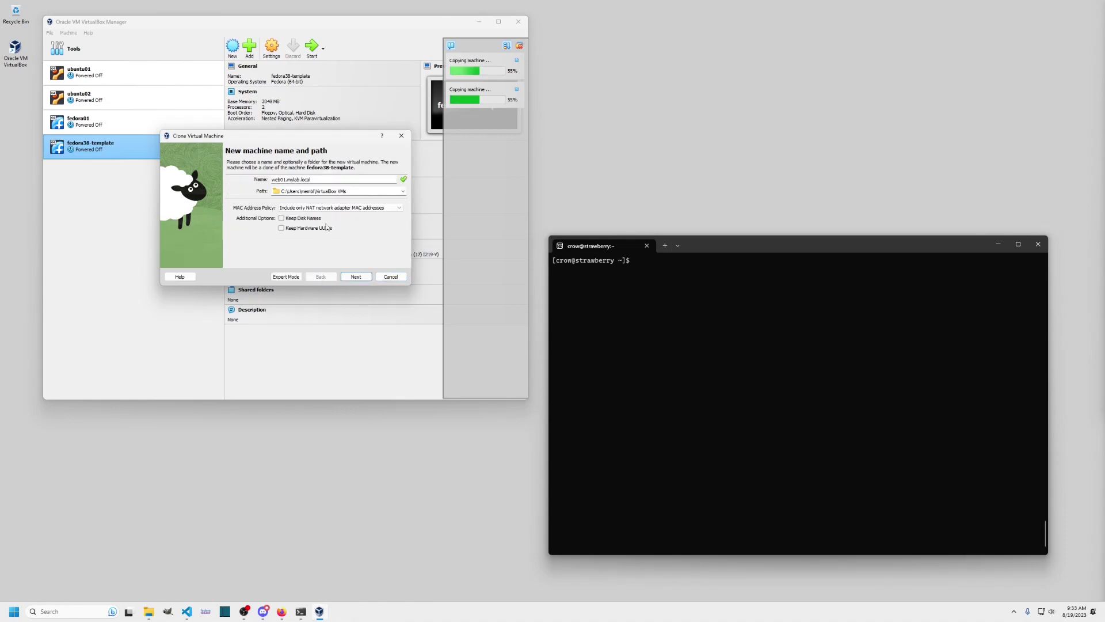
{"action": "left_click", "coordinate": [340, 207]}
{"action": "left_click", "coordinate": [317, 228]}
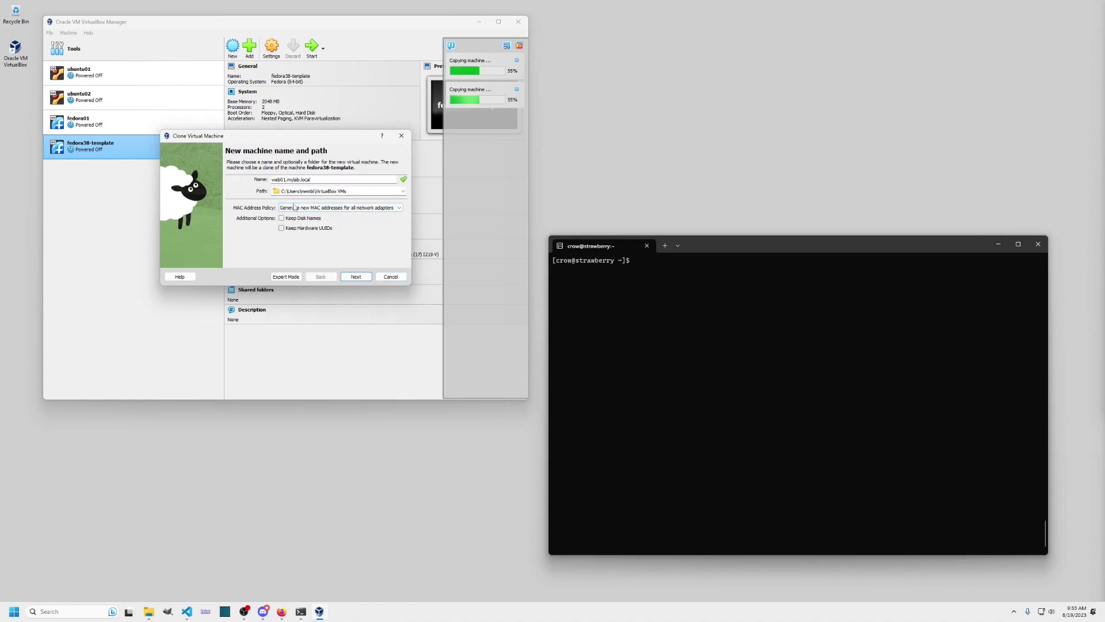
{"action": "left_click", "coordinate": [356, 277]}
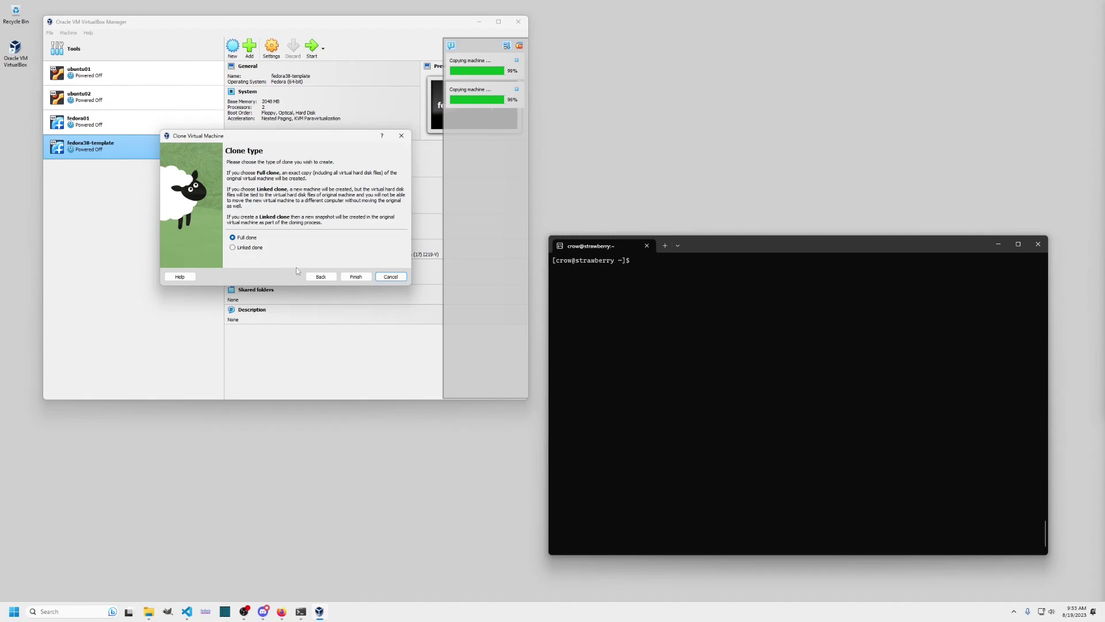
{"action": "left_click", "coordinate": [368, 279]}
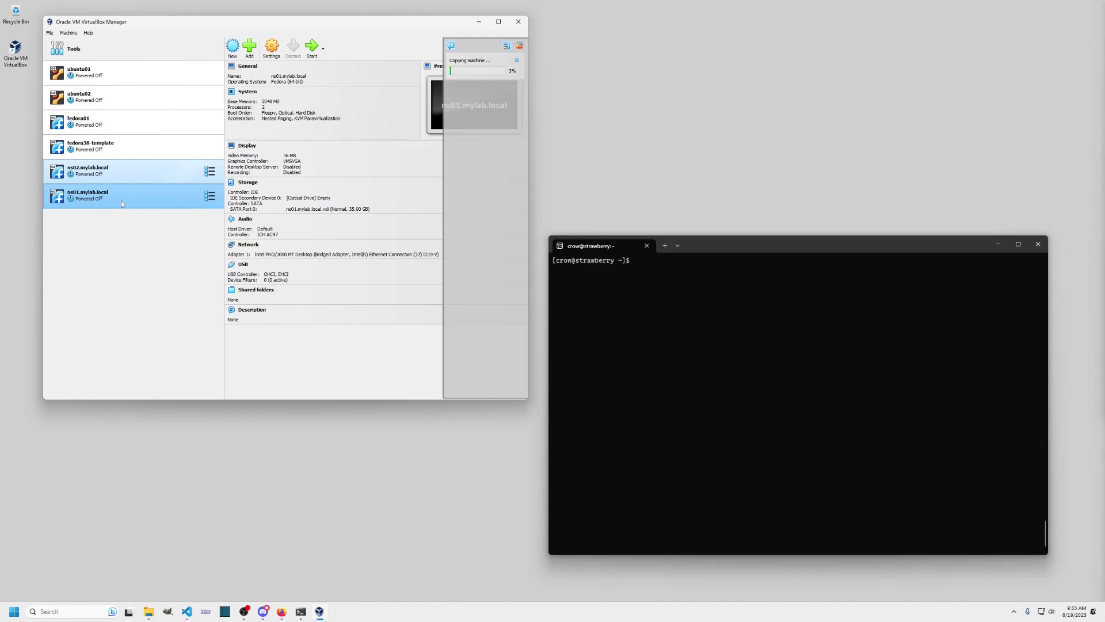
- Start the ns01.mylab.local and ns02.mylab.local virtual machines
{"action": "left_click", "coordinate": [122, 171]}
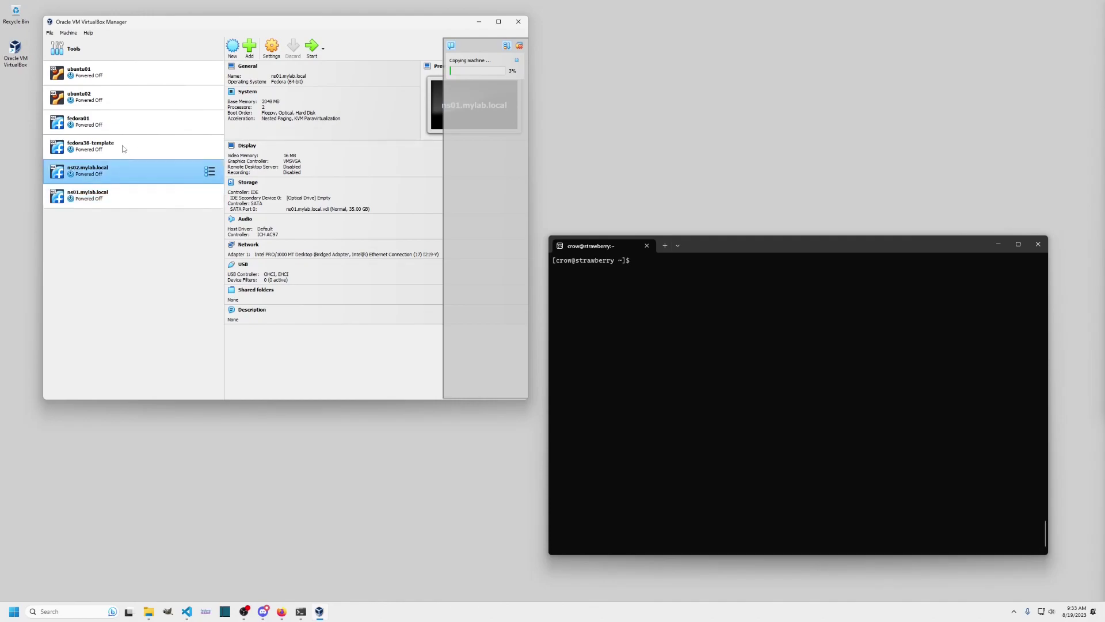
{"action": "left_click", "coordinate": [120, 172]}
{"action": "double_click", "coordinate": [89, 179]}
{"action": "left_click", "coordinate": [161, 198]}
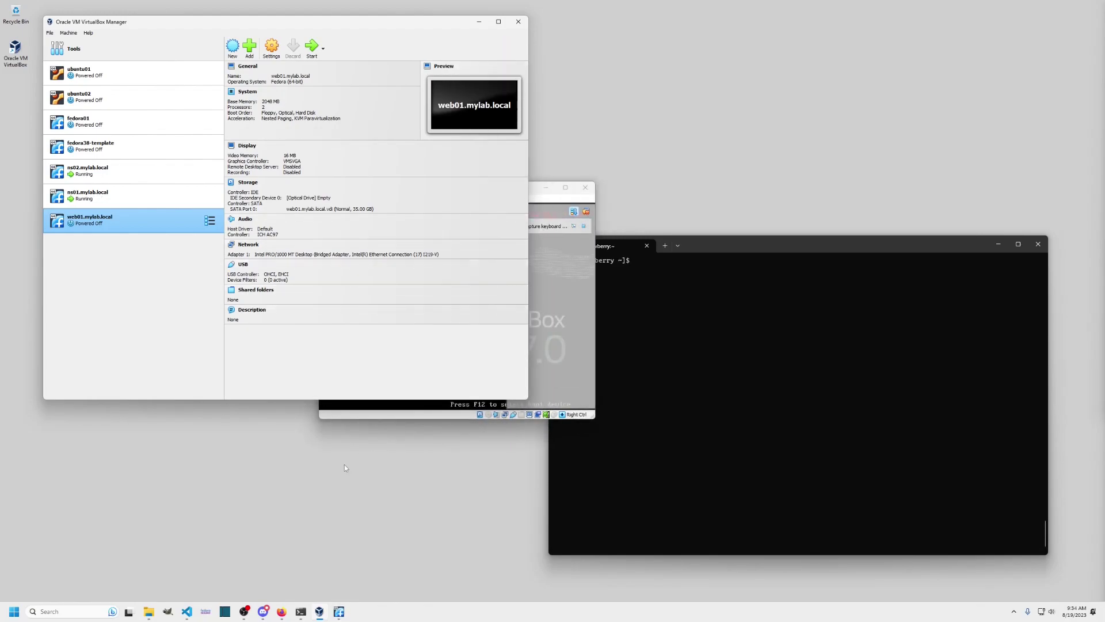
- Enlarge and rearrange the ns01 and ns02 console windows so both are readable, and dismiss their notifications
{"action": "left_click_drag", "start_coordinate": [548, 186], "coordinate": [919, 179]}
{"action": "left_click_drag", "start_coordinate": [548, 190], "coordinate": [821, 377]}
{"action": "left_click_drag", "start_coordinate": [827, 175], "coordinate": [229, 87]}
{"action": "left_click_drag", "start_coordinate": [669, 375], "coordinate": [585, 274]}
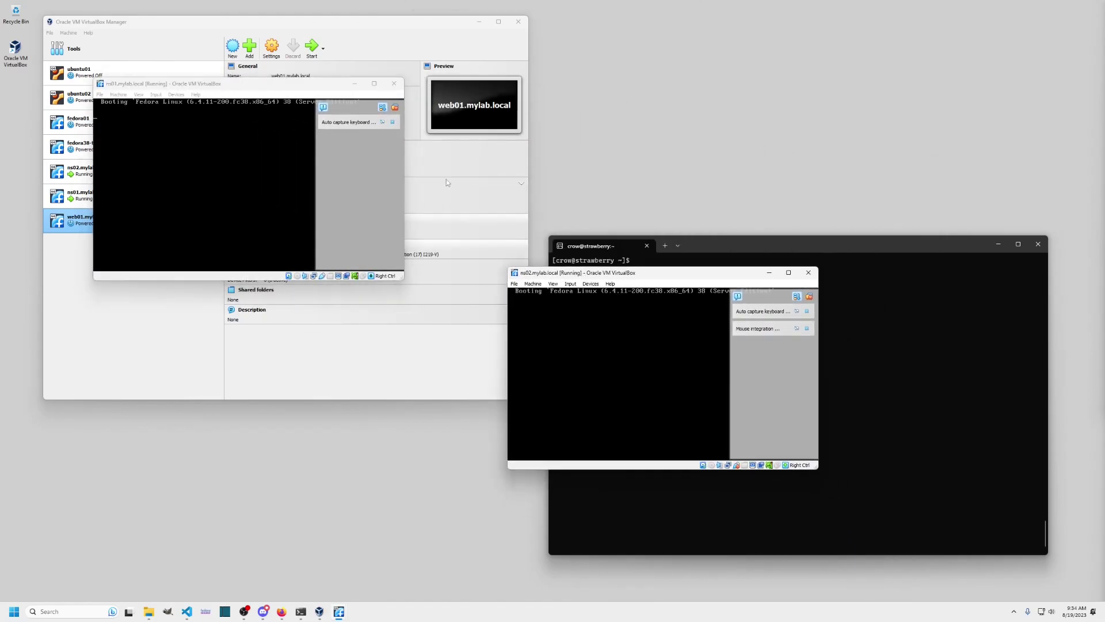
{"action": "left_click", "coordinate": [300, 88]}
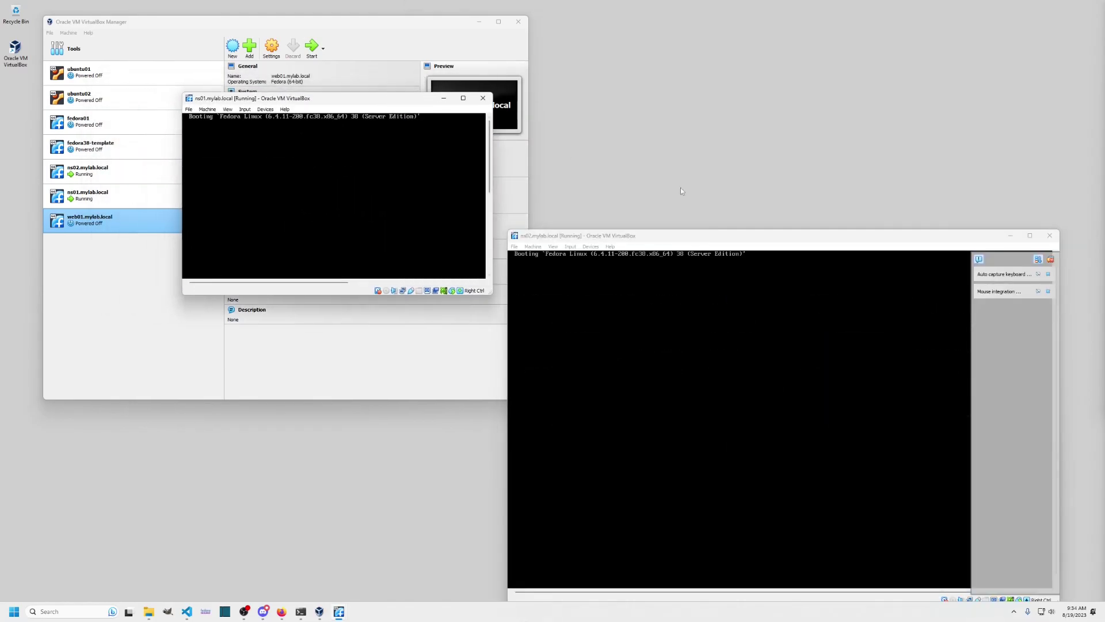
{"action": "left_click", "coordinate": [1051, 258]}
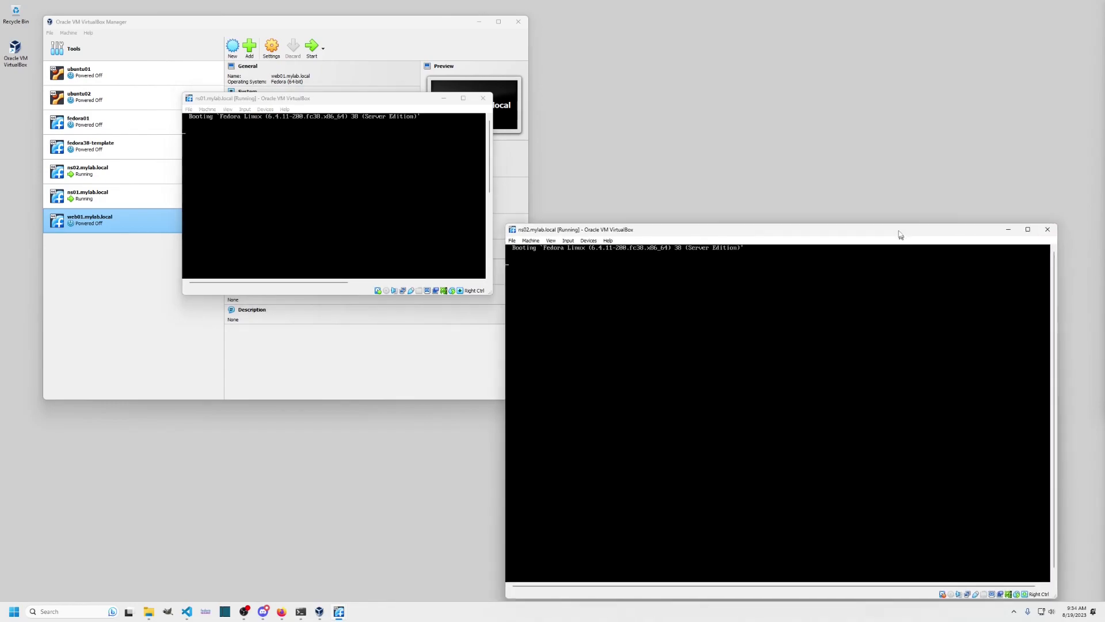
{"action": "left_click_drag", "start_coordinate": [367, 101], "coordinate": [287, 38]}
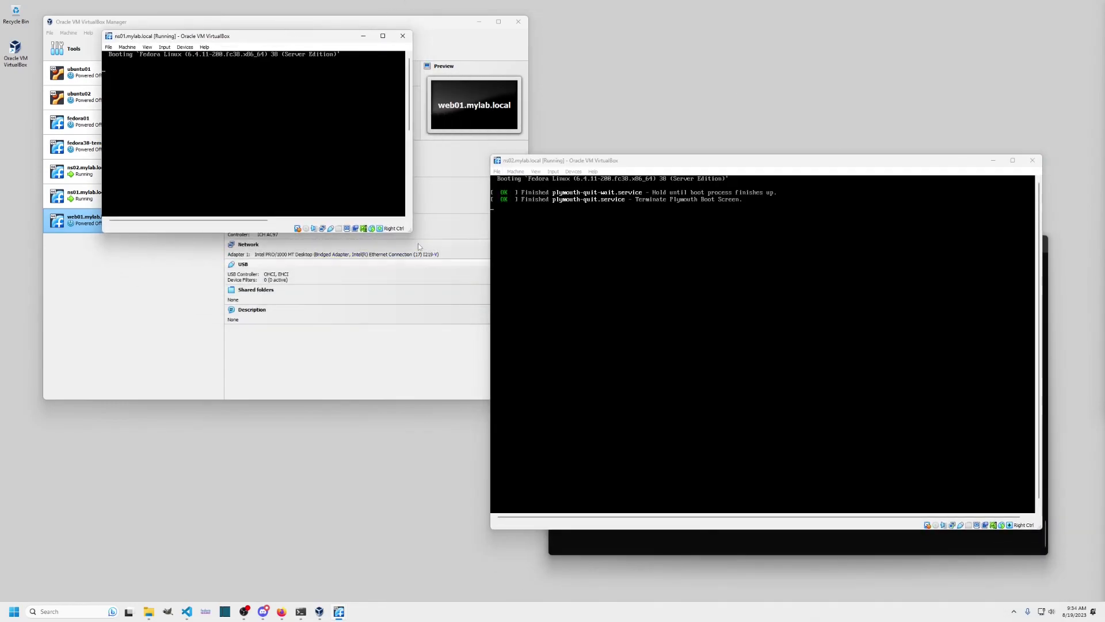
{"action": "left_click_drag", "start_coordinate": [409, 232], "coordinate": [597, 388]}
{"action": "left_click", "coordinate": [610, 403]}
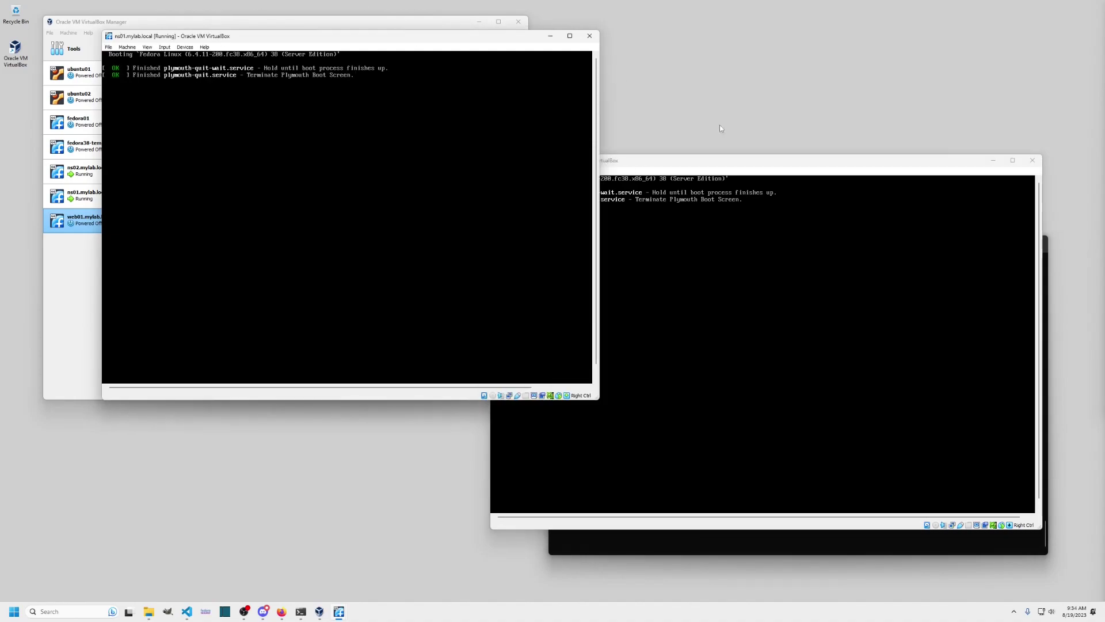
- Log in at the ns02 console with the administrator username and account password
{"action": "type", "text": "tkcadmin"}
{"action": "key", "text": "Return"}
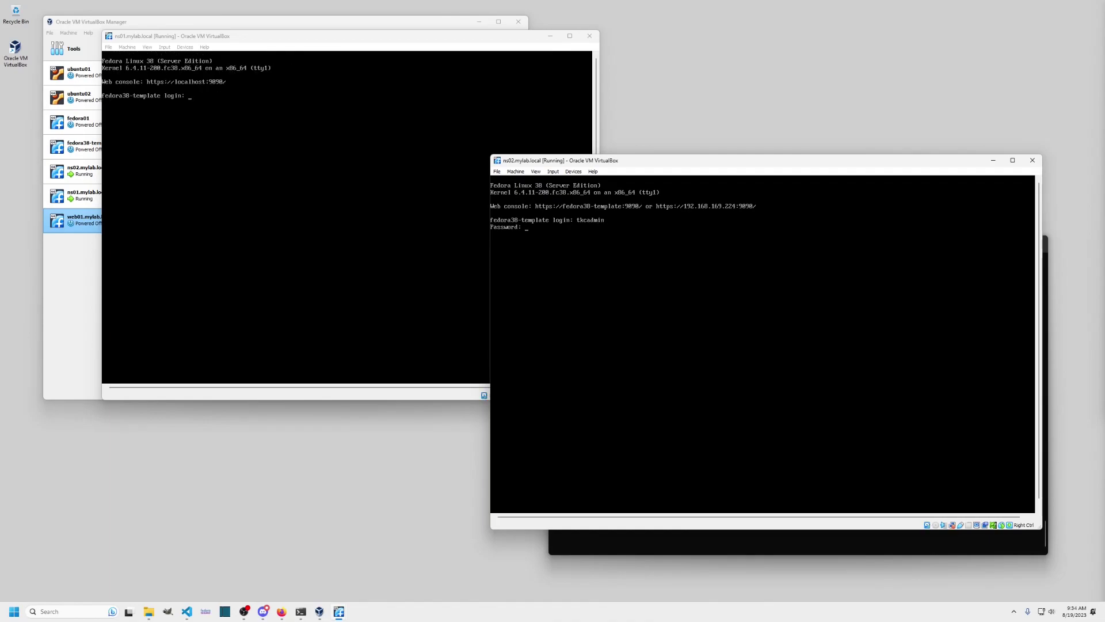
{"action": "key", "text": "Return"}
- Set the hostname with "sudo hostnamectl set-hostname ns02.mylab.local" and authenticate with the sudo password
{"action": "type", "text": "sudo hostnamect"}
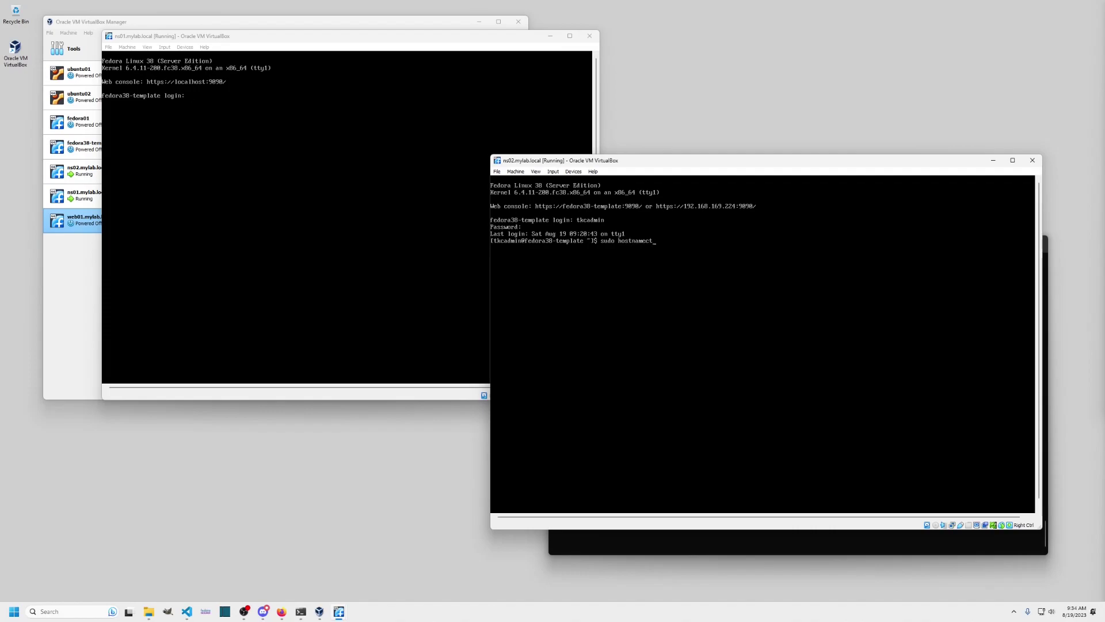
{"action": "type", "text": "l -set"}
{"action": "type", "text": "et-"}
{"action": "type", "text": ".mylab.l"}
{"action": "type", "text": "ocal"}
{"action": "key", "text": "Return"}
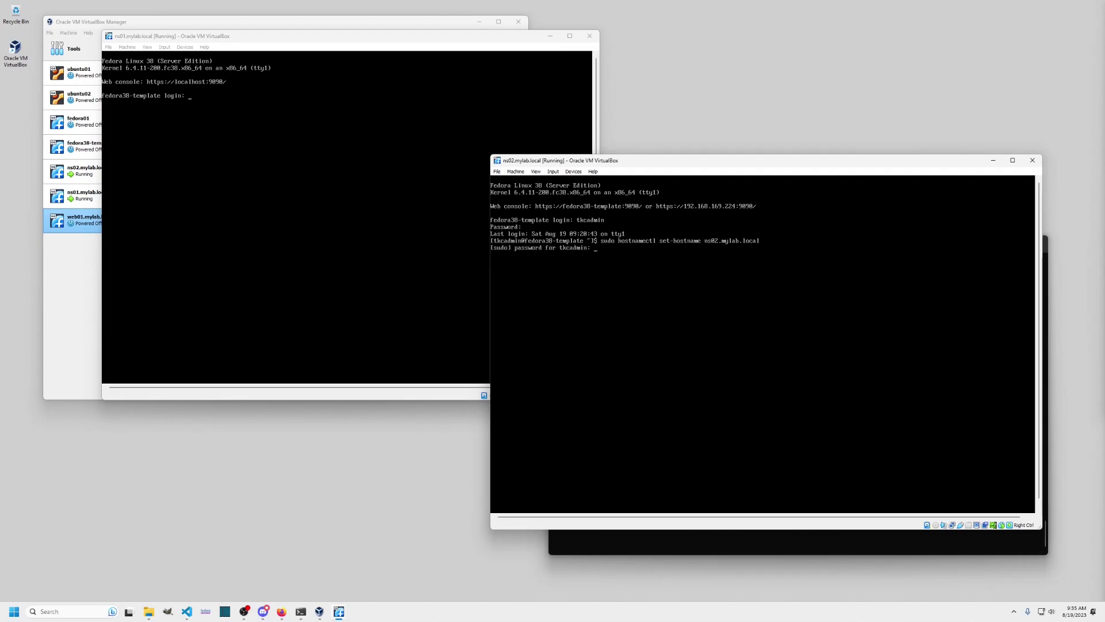
{"action": "key", "text": "Return"}
- Run "sudo nmtui" on ns02 and open the enp0s3 Ethernet connection for editing
{"action": "type", "text": "sudo nmtui"}
{"action": "key", "text": "Return"}
{"action": "key", "text": "Return"}
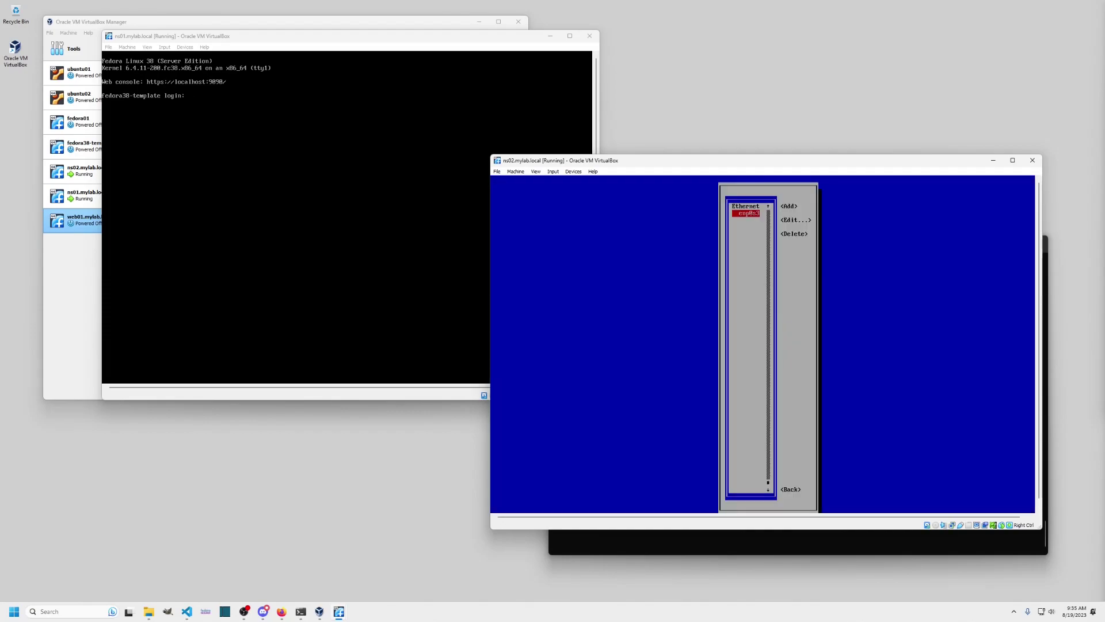
{"action": "key", "text": "Tab"}
{"action": "key", "text": "Tab"}
{"action": "key", "text": "Return"}
- Expand the IPv4 configuration of enp0s3 and set its method to Manual
{"action": "key", "text": "Tab"}
{"action": "key", "text": "Tab"}
{"action": "key", "text": "Tab"}
{"action": "key", "text": "Tab"}
{"action": "key", "text": "Tab"}
{"action": "key", "text": "Return"}
{"action": "key", "text": "shift+Tab"}
{"action": "key", "text": "Return"}
{"action": "key", "text": "Down"}
{"action": "key", "text": "Down"}
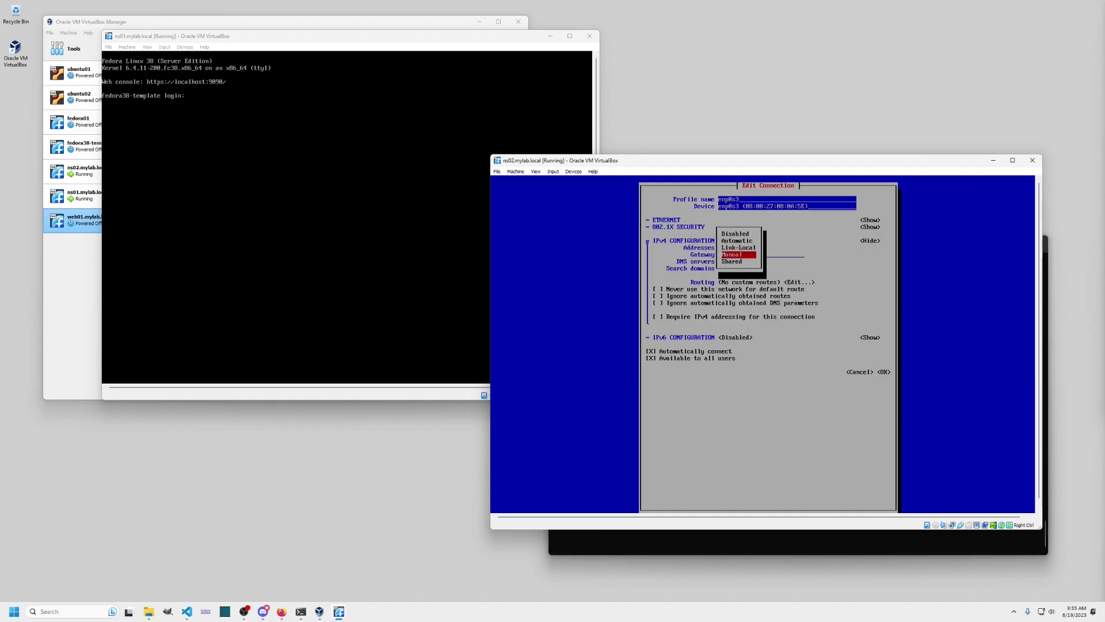
{"action": "key", "text": "Return"}
- Add the static IPv4 address 192.168.169.10/24 to the enp0s3 connection
{"action": "key", "text": "Tab"}
{"action": "key", "text": "Tab"}
{"action": "key", "text": "Return"}
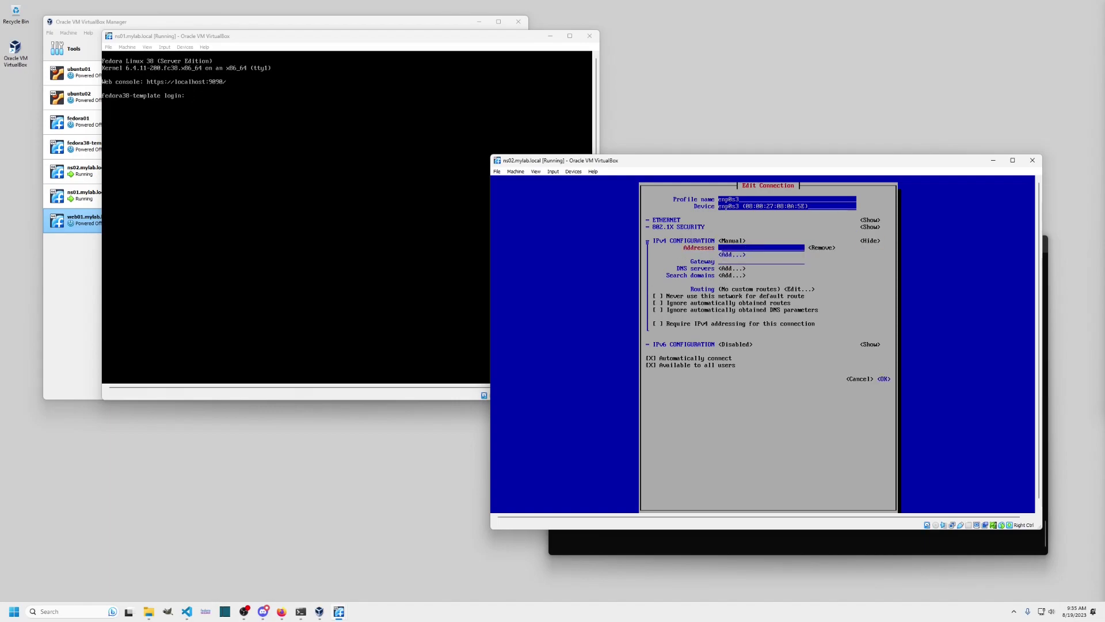
{"action": "key", "text": "shift+Tab"}
{"action": "key", "text": "shift+Tab"}
{"action": "key", "text": "shift+Tab"}
{"action": "key", "text": "Tab"}
{"action": "key", "text": "Tab"}
{"action": "key", "text": "Tab"}
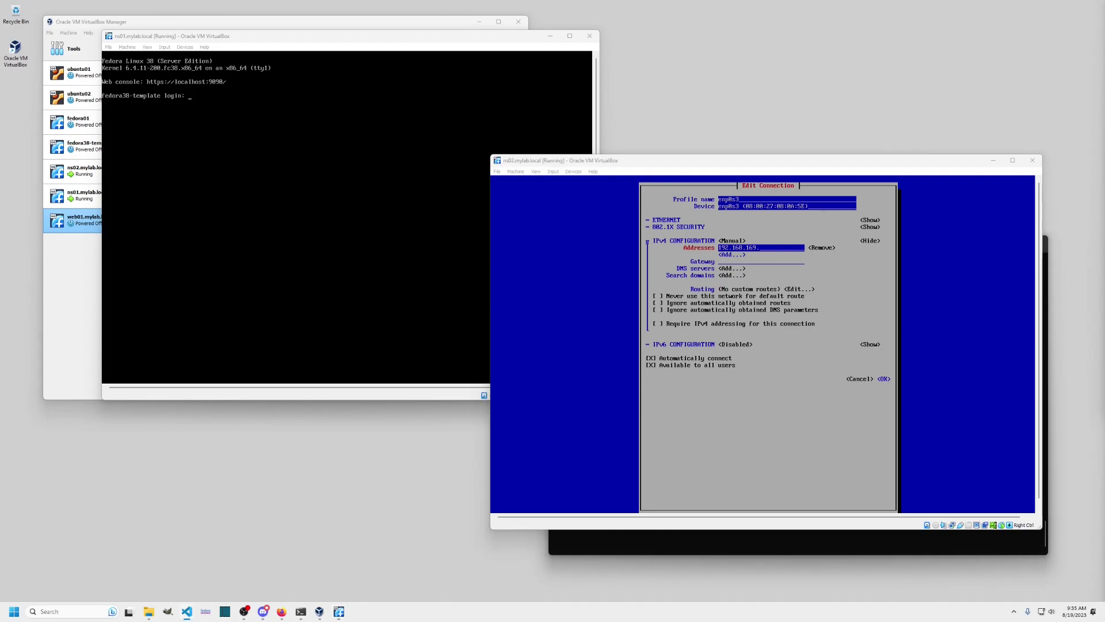
{"action": "left_click", "coordinate": [626, 550]}
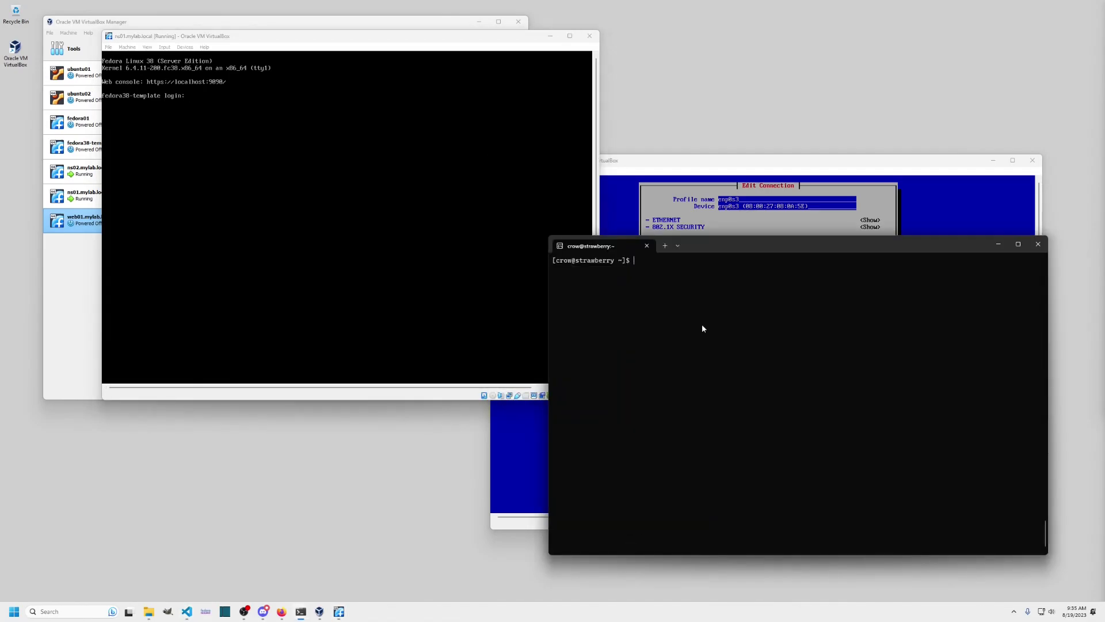
{"action": "left_click", "coordinate": [785, 160]}
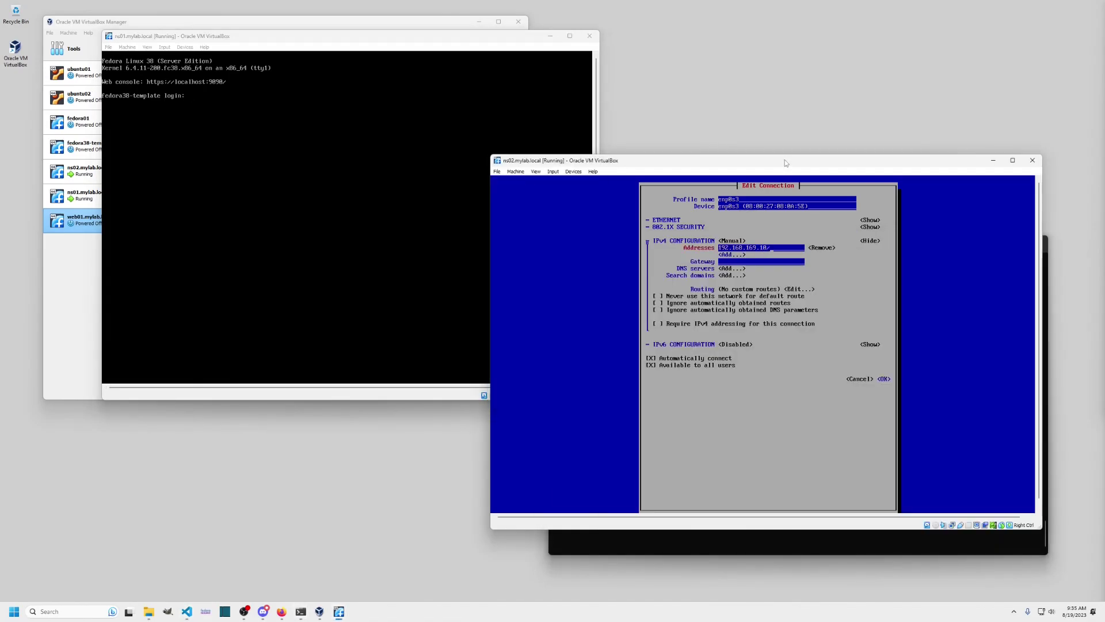
- Set the IPv4 gateway of enp0s3 to 192.168.169.1
{"action": "key", "text": "Tab"}
{"action": "key", "text": "Tab"}
{"action": "type", "text": "192.1698"}
{"action": "type", "text": "1"}
- Add 8.8.8.8 and 8.8.4.4 as DNS servers for the enp0s3 connection
{"action": "key", "text": "Tab"}
{"action": "key", "text": "Return"}
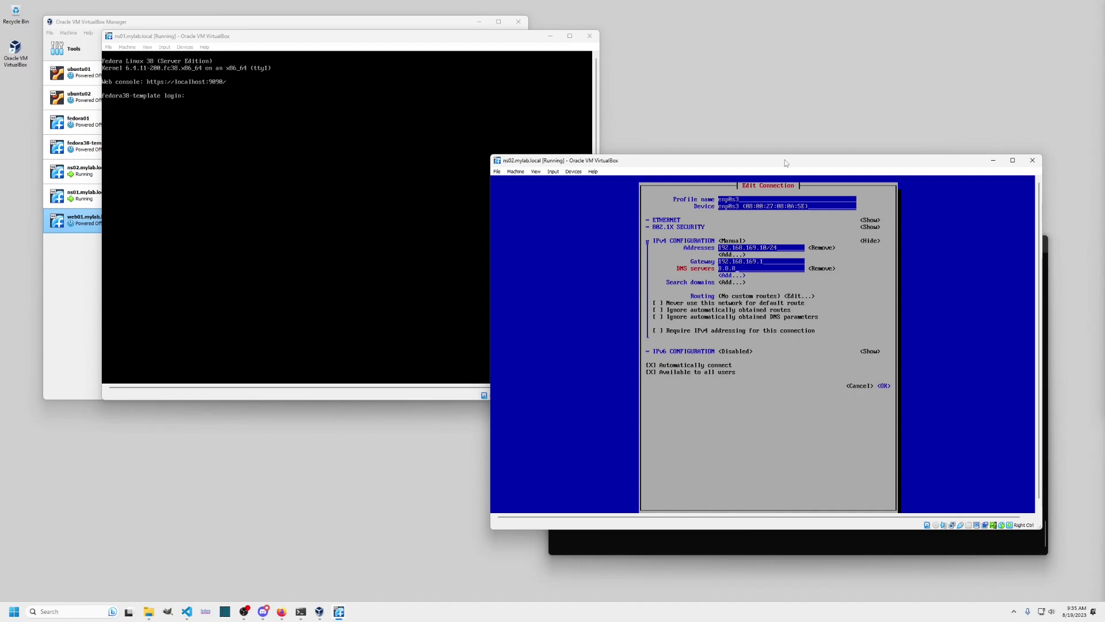
{"action": "key", "text": "Tab"}
{"action": "key", "text": "Tab"}
{"action": "key", "text": "Return"}
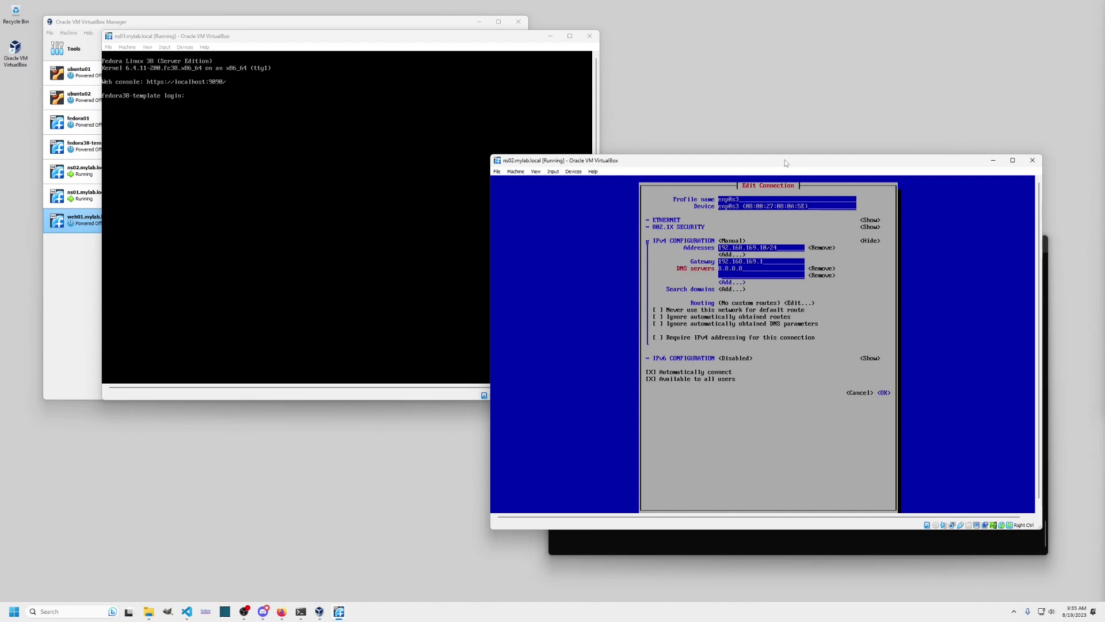
{"action": "type", "text": "8.8.4.4"}
- Add mylab.local as a search domain for the enp0s3 connection
{"action": "key", "text": "Tab"}
{"action": "key", "text": "Tab"}
{"action": "key", "text": "Tab"}
{"action": "key", "text": "Return"}
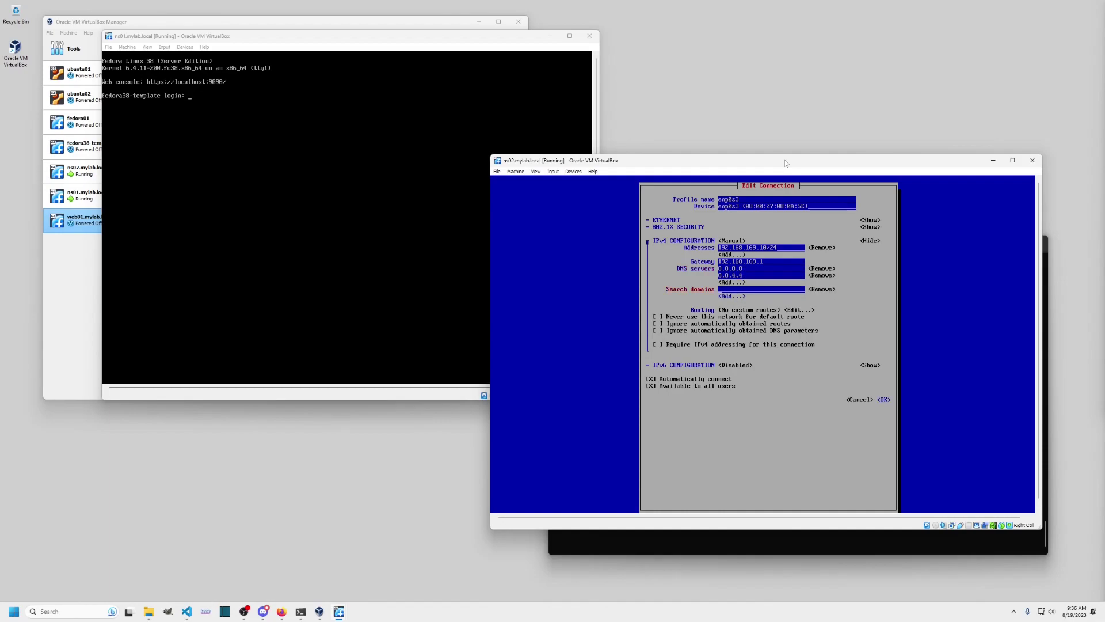
{"action": "type", "text": "mylab.lco"}
{"action": "key", "text": "BackSpace"}
{"action": "type", "text": "ocal"}
- Save the edited enp0s3 connection with its manual IPv4 settings
{"action": "key", "text": "Tab"}
{"action": "key", "text": "Tab"}
{"action": "key", "text": "Tab"}
{"action": "key", "text": "Tab"}
{"action": "key", "text": "Tab"}
{"action": "key", "text": "Tab"}
{"action": "key", "text": "Tab"}
{"action": "key", "text": "Tab"}
{"action": "key", "text": "Tab"}
{"action": "key", "text": "Tab"}
{"action": "key", "text": "Tab"}
{"action": "key", "text": "Tab"}
{"action": "key", "text": "Tab"}
{"action": "key", "text": "Return"}
- Leave the connection list and quit nmtui
{"action": "key", "text": "Tab"}
{"action": "key", "text": "Tab"}
{"action": "key", "text": "Tab"}
{"action": "key", "text": "Tab"}
{"action": "key", "text": "Return"}
{"action": "key", "text": "Down"}
{"action": "key", "text": "Down"}
{"action": "key", "text": "Down"}
{"action": "key", "text": "Tab"}
{"action": "key", "text": "Return"}
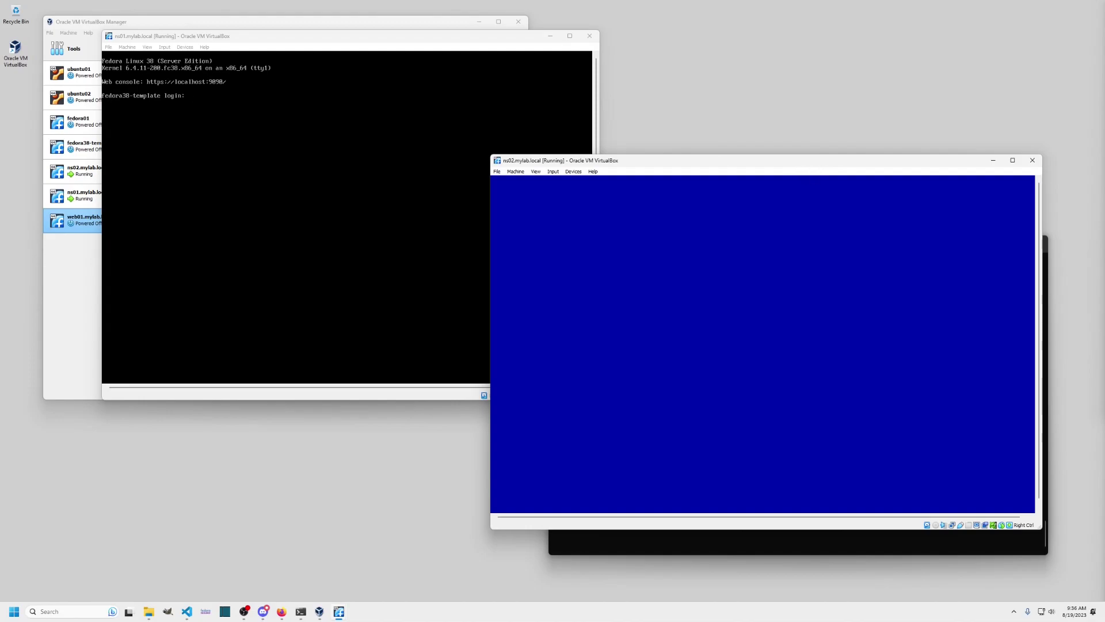
- Enlarge the ns02 console window, then clear the terminal and list the home directory with "ls -la"
{"action": "left_click_drag", "start_coordinate": [490, 155], "coordinate": [368, 74]}
{"action": "type", "text": "clear"}
{"action": "key", "text": "Return"}
{"action": "type", "text": "ls -la"}
{"action": "key", "text": "Return"}
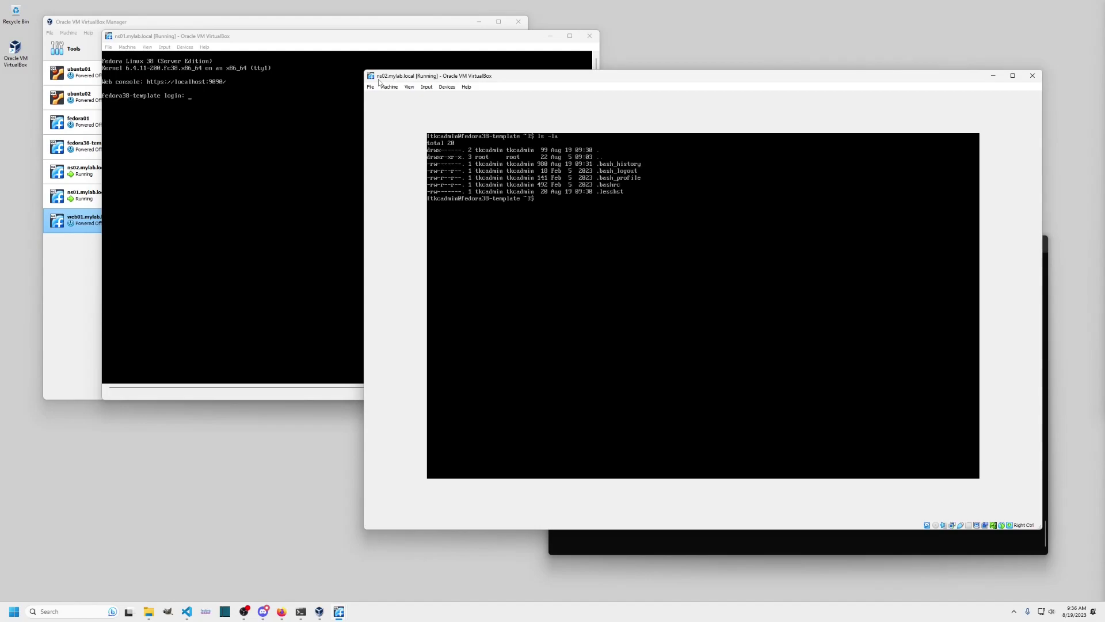
- Check the ns02 machine's hostname and its network addresses with "hostname" and "ip addr"
{"action": "type", "text": "hostname"}
{"action": "key", "text": "Return"}
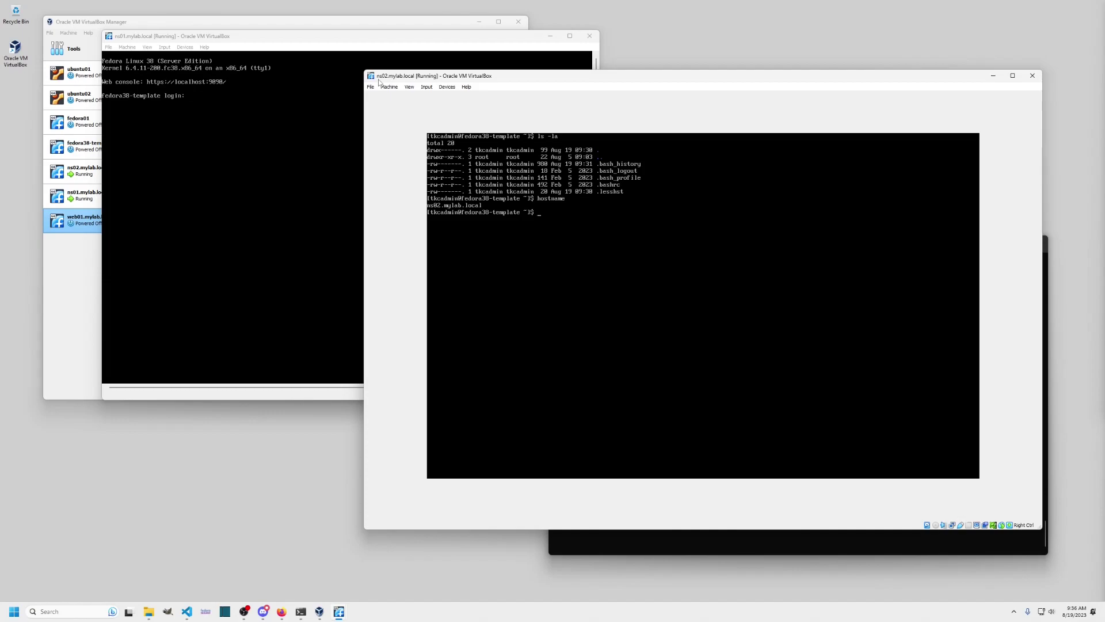
{"action": "type", "text": "ip addr"}
{"action": "key", "text": "Return"}
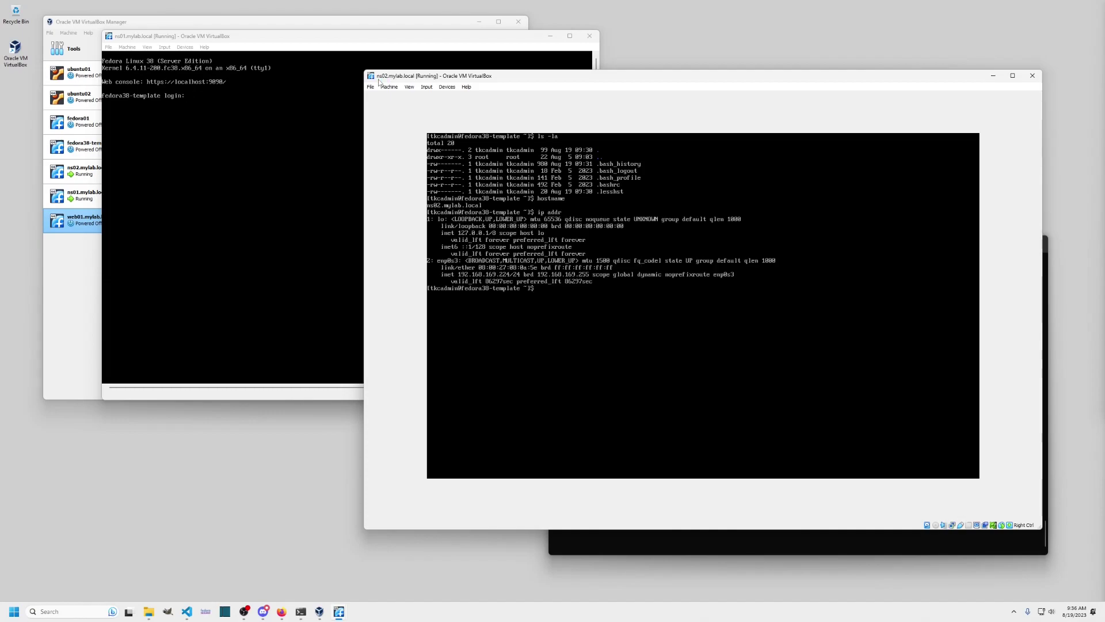
- Start nmtui on ns02 and open the enp0s3 connection for editing
{"action": "type", "text": "nmtui"}
{"action": "key", "text": "Return"}
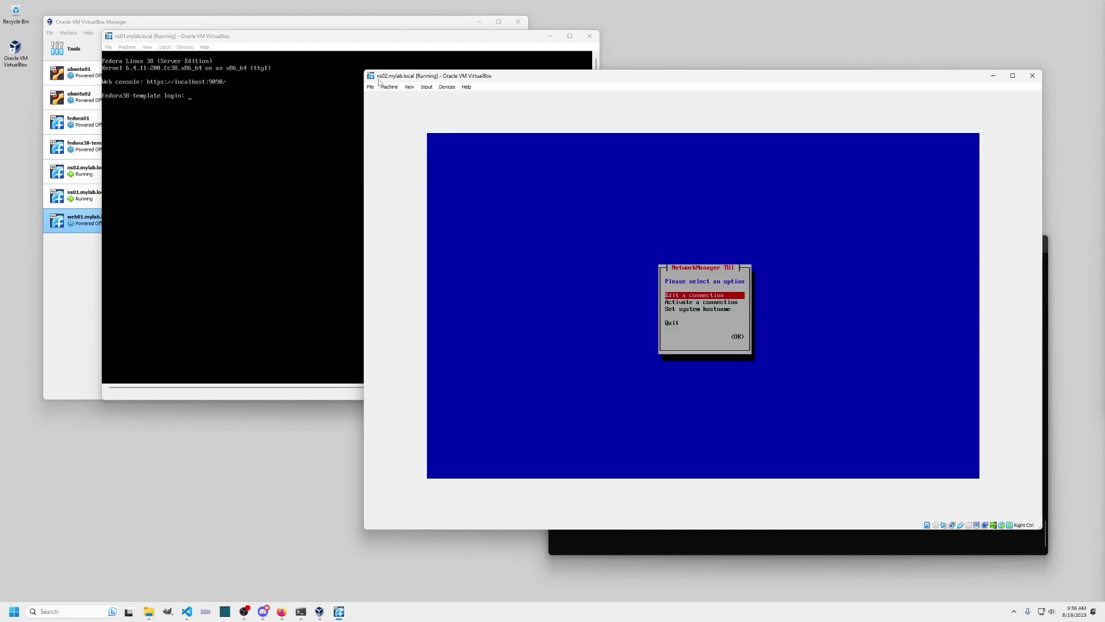
{"action": "key", "text": "Return"}
{"action": "key", "text": "Tab"}
{"action": "key", "text": "Tab"}
{"action": "key", "text": "Return"}
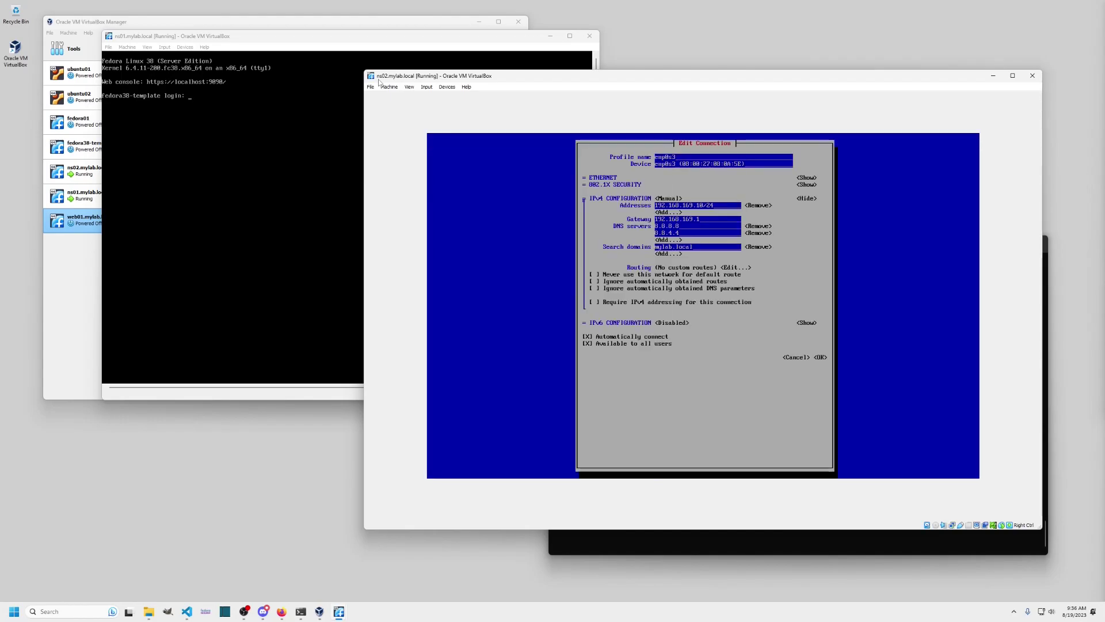
- Change the enp0s3 IPv4 address on ns02 to 192.168.169.11/24 and save the connection
{"action": "key", "text": "Tab"}
{"action": "key", "text": "Tab"}
{"action": "key", "text": "Tab"}
{"action": "key", "text": "Tab"}
{"action": "key", "text": "Tab"}
{"action": "key", "text": "Tab"}
{"action": "key", "text": "Tab"}
{"action": "key", "text": "Tab"}
{"action": "key", "text": "Tab"}
{"action": "key", "text": "Tab"}
{"action": "key", "text": "Tab"}
{"action": "key", "text": "Tab"}
{"action": "key", "text": "Tab"}
{"action": "key", "text": "Tab"}
{"action": "key", "text": "Tab"}
{"action": "key", "text": "Tab"}
{"action": "key", "text": "Tab"}
{"action": "key", "text": "Tab"}
{"action": "key", "text": "Tab"}
{"action": "key", "text": "Tab"}
{"action": "key", "text": "Tab"}
{"action": "key", "text": "Tab"}
{"action": "key", "text": "Tab"}
{"action": "key", "text": "Tab"}
{"action": "key", "text": "Tab"}
{"action": "key", "text": "Return"}
- Go back from the ns02 connection list and quit nmtui
{"action": "key", "text": "Tab"}
{"action": "key", "text": "Tab"}
{"action": "key", "text": "Tab"}
{"action": "key", "text": "Tab"}
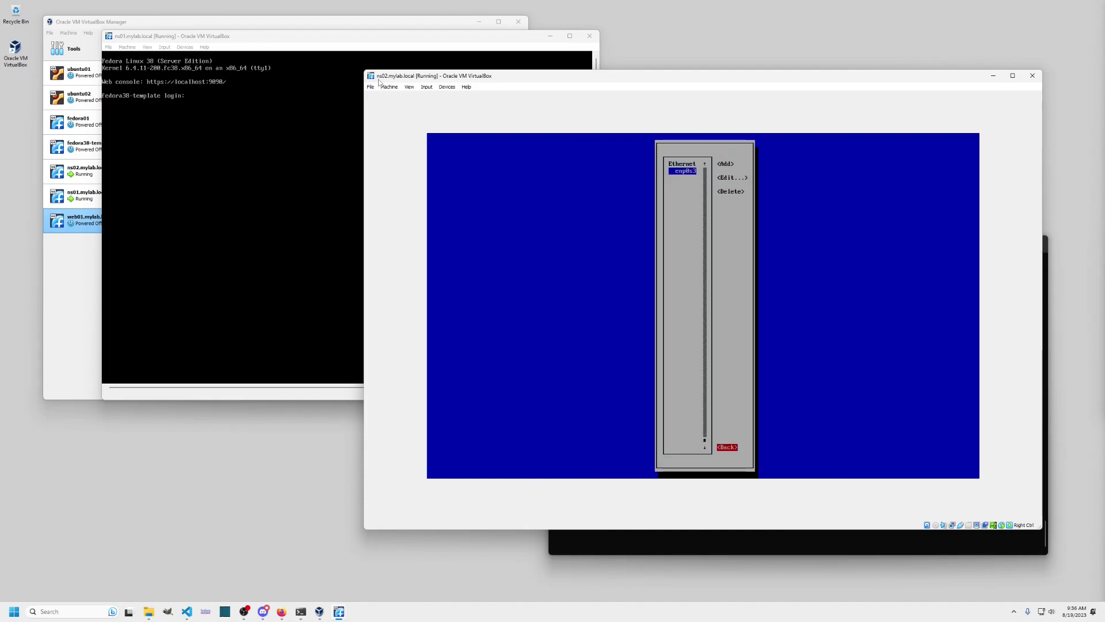
{"action": "key", "text": "Return"}
{"action": "key", "text": "Down"}
{"action": "key", "text": "Down"}
{"action": "key", "text": "Down"}
{"action": "key", "text": "Return"}
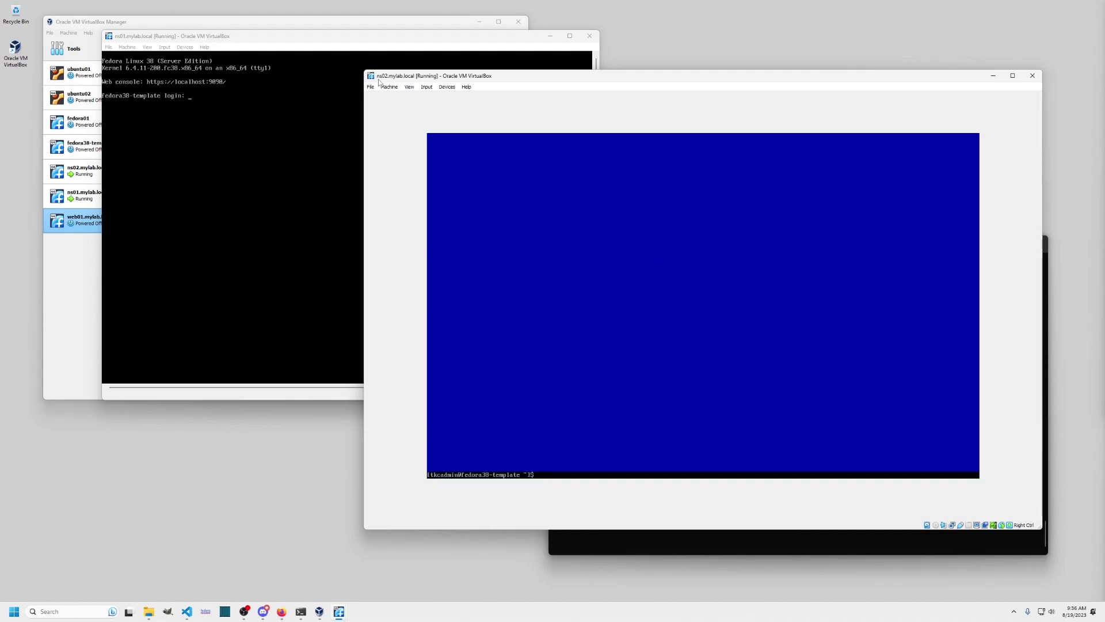
- List the ns02 network connections with "nmcli con show" and inspect the interface addresses with "ip addr"
{"action": "type", "text": "nmcli con show"}
{"action": "key", "text": "Return"}
{"action": "type", "text": "nmc"}
{"action": "key", "text": "BackSpace"}
{"action": "key", "text": "BackSpace"}
{"action": "key", "text": "BackSpace"}
{"action": "type", "text": "ip addr"}
{"action": "key", "text": "Return"}
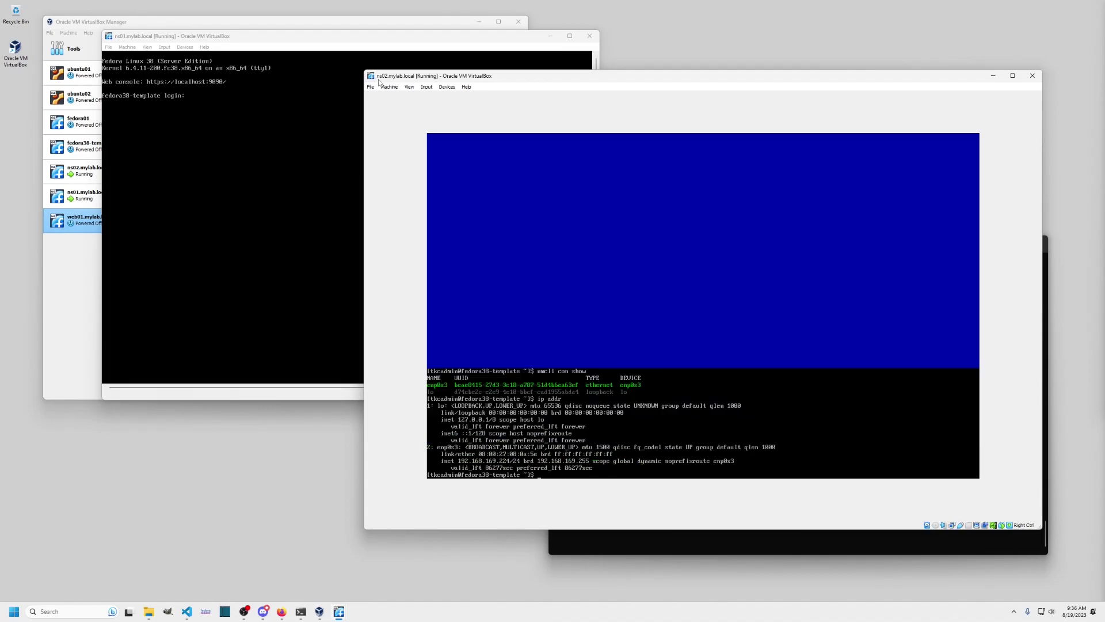
- Reactivate the connection with "nmcli con up enp0s3" on ns02 and check its address with "ip addr"
{"action": "type", "text": "nmcli con up enp0s3"}
{"action": "key", "text": "Return"}
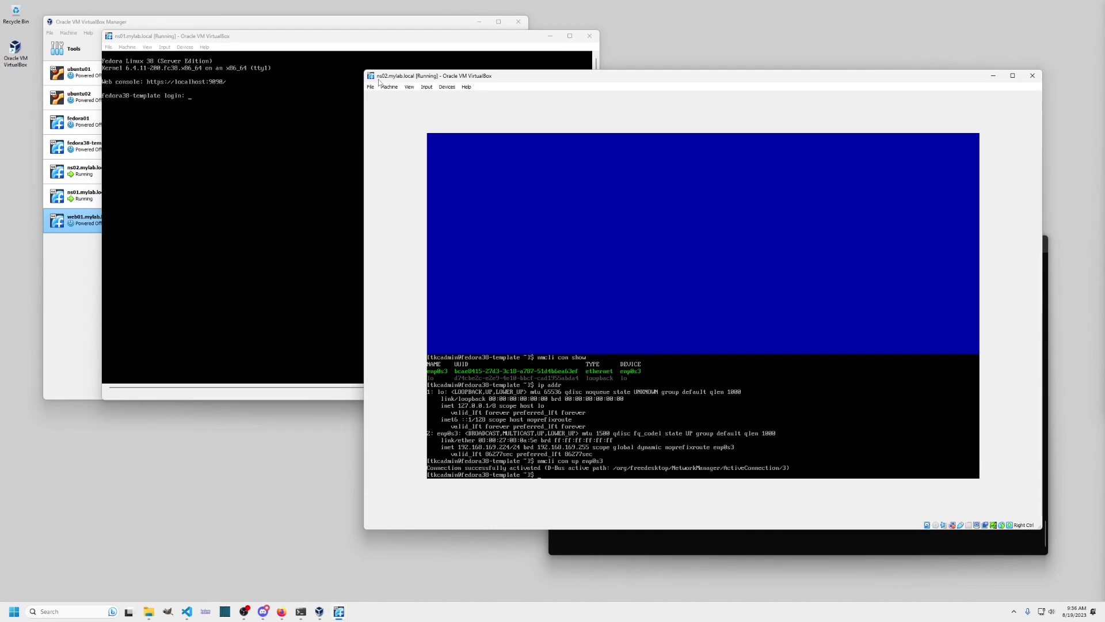
{"action": "type", "text": "ip addr"}
{"action": "key", "text": "Return"}
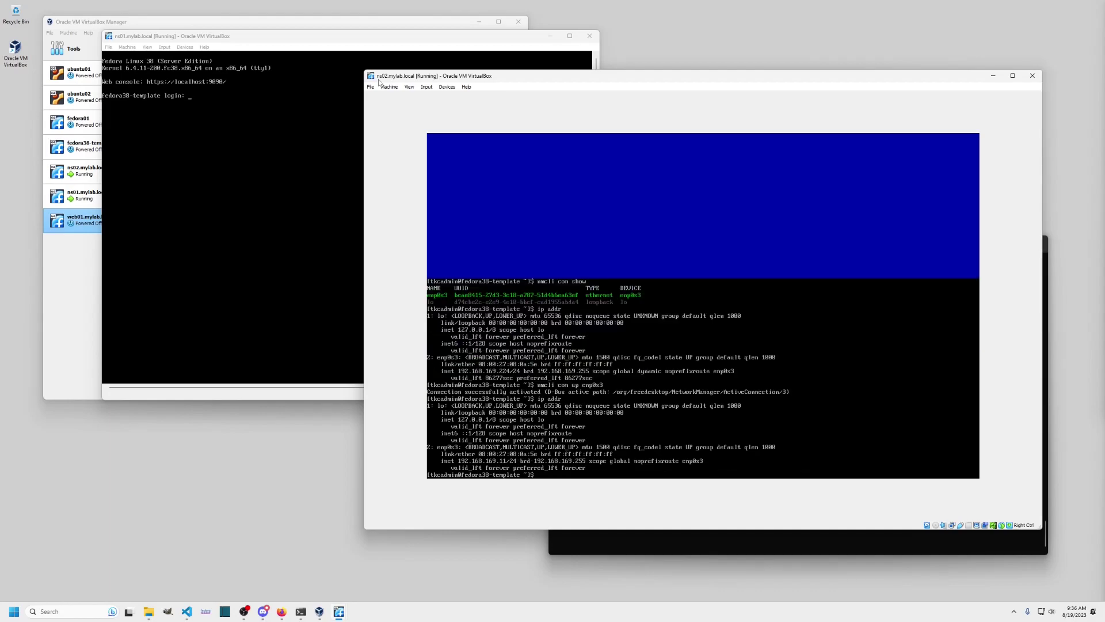
- Shut down ns02 with "sudo shutdown -h now" and close its console window
{"action": "type", "text": "sudo shutdown -h now"}
{"action": "key", "text": "Return"}
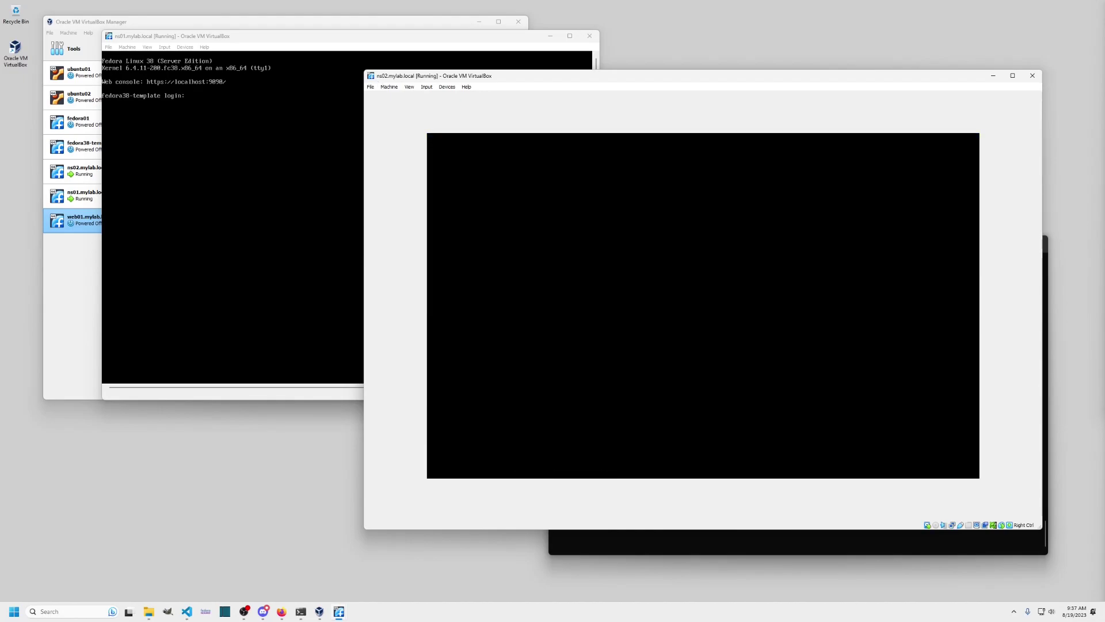
{"action": "left_click", "coordinate": [1032, 76]}
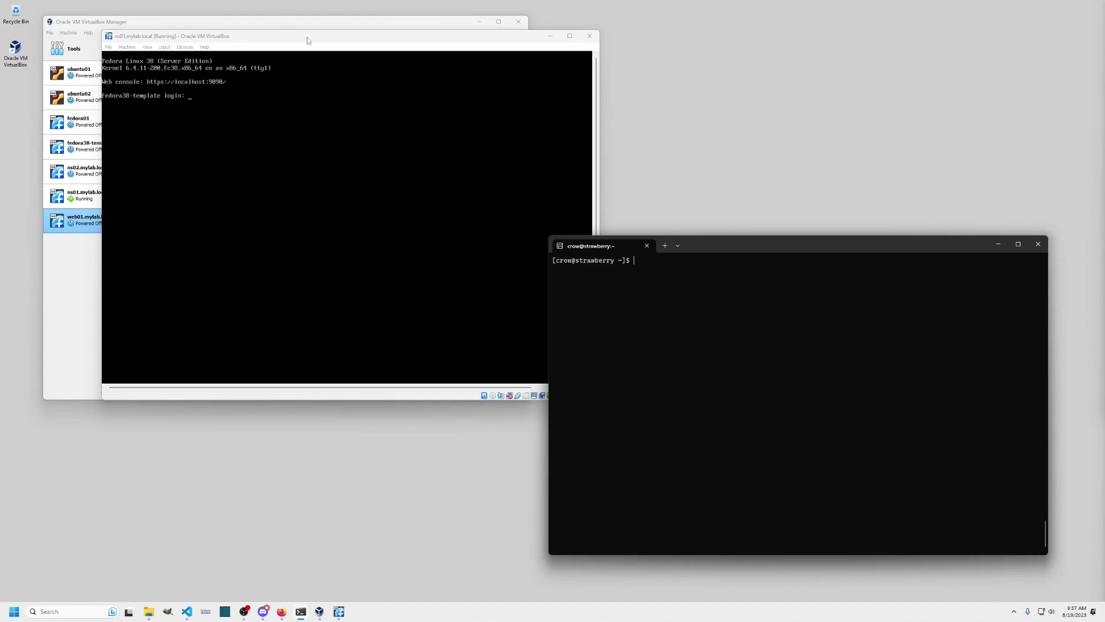
- Bring the ns01.mylab.local console to the front and log in as tkcadmin with the account password
{"action": "left_click_drag", "start_coordinate": [308, 41], "coordinate": [334, 44]}
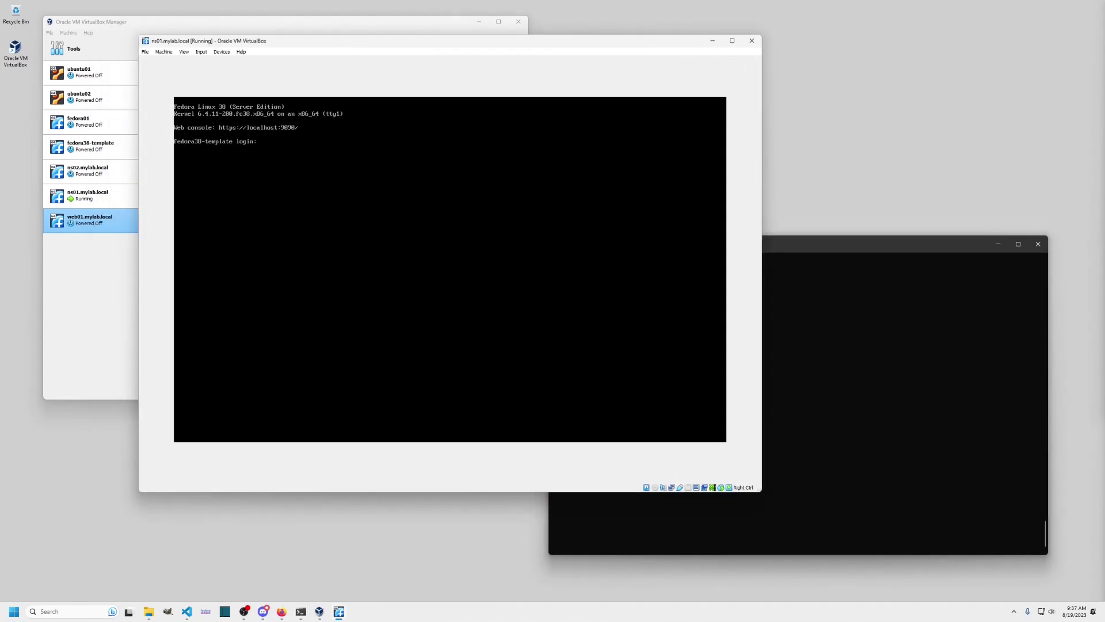
{"action": "type", "text": "tkcadmin"}
{"action": "key", "text": "Return"}
- Set the hostname to ns01.mylab.local using "sudo hostnamectl set-hostname", authenticating with the sudo password
{"action": "type", "text": "sudo hostname"}
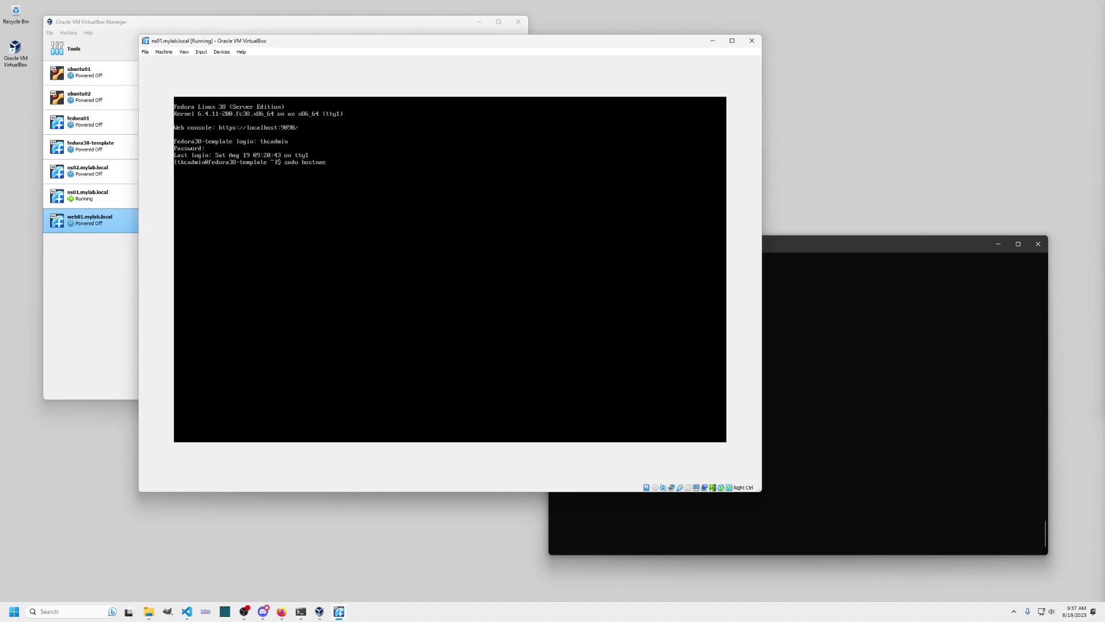
{"action": "type", "text": "ctl set-hostnam"}
{"action": "type", "text": "e ns0"}
{"action": "type", "text": "1.myalb"}
{"action": "key", "text": "BackSpace"}
{"action": "key", "text": "BackSpace"}
{"action": "key", "text": "BackSpace"}
{"action": "key", "text": "BackSpace"}
{"action": "type", "text": "lab.local"}
{"action": "key", "text": "Return"}
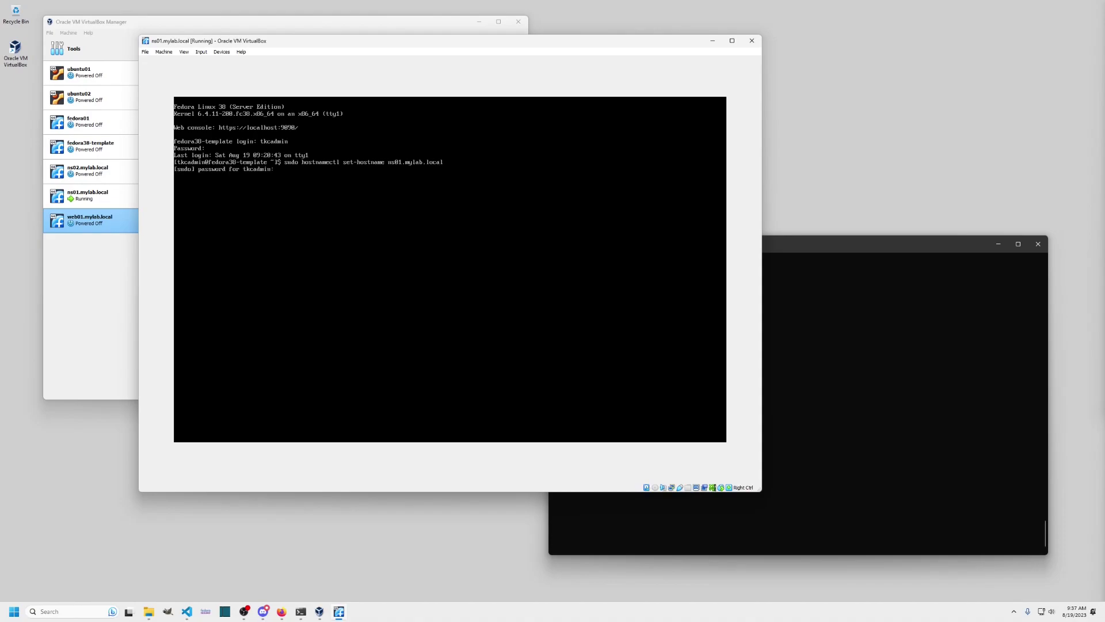
{"action": "key", "text": "Return"}
- Run "sudo nmtui" on ns01 and open the enp0s3 connection for editing
{"action": "type", "text": "sudo nmtui"}
{"action": "key", "text": "Return"}
{"action": "key", "text": "Return"}
{"action": "key", "text": "Tab"}
{"action": "key", "text": "Tab"}
{"action": "key", "text": "Return"}
- Switch the enp0s3 IPv4 configuration to Manual, expand its settings and add an empty address entry
{"action": "key", "text": "Tab"}
{"action": "key", "text": "Tab"}
{"action": "key", "text": "Tab"}
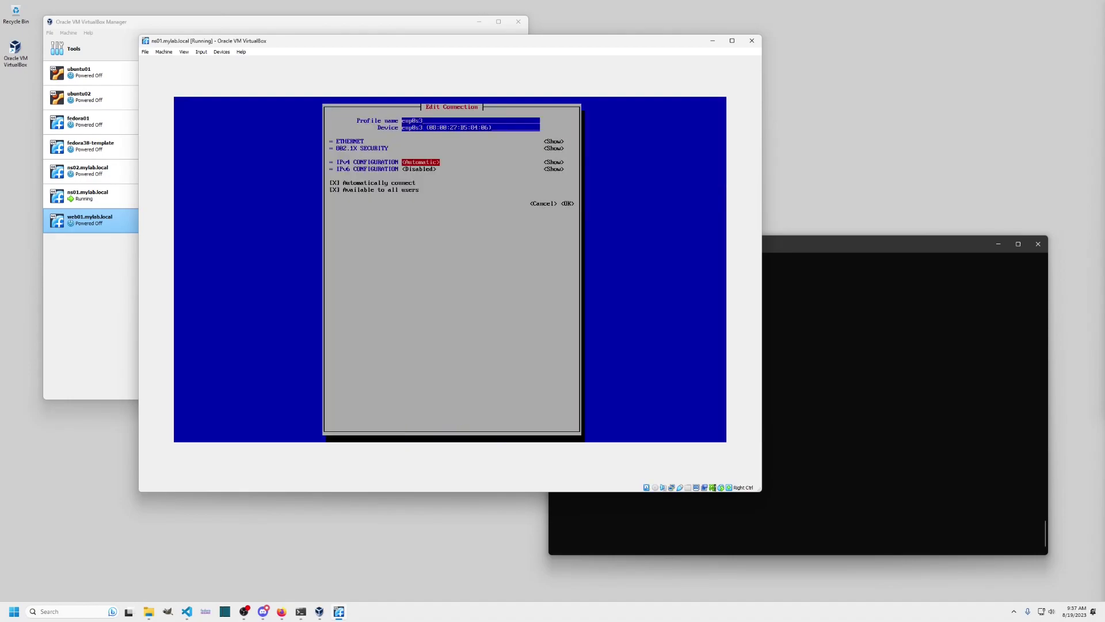
{"action": "key", "text": "Return"}
{"action": "key", "text": "Down"}
{"action": "key", "text": "Down"}
{"action": "key", "text": "Return"}
{"action": "key", "text": "Tab"}
{"action": "key", "text": "Return"}
{"action": "key", "text": "Tab"}
{"action": "key", "text": "Return"}
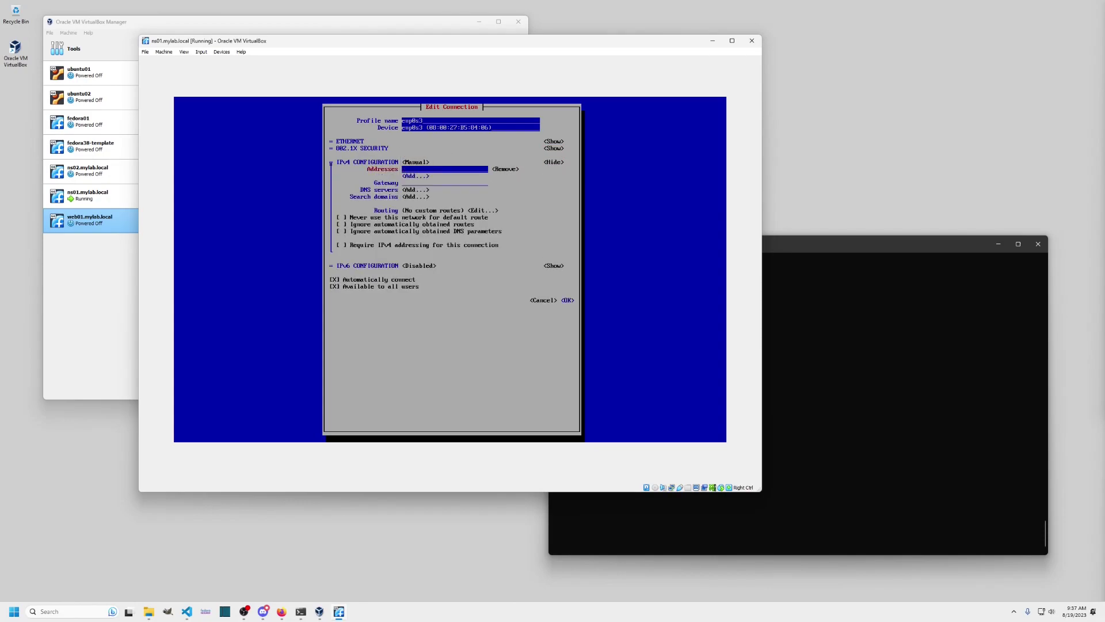
- Set the IPv4 address to 192.168.169.10/24 and the gateway to 192.168.169.1
{"action": "key", "text": "Tab"}
{"action": "key", "text": "Tab"}
{"action": "key", "text": "Tab"}
{"action": "key", "text": "Tab"}
{"action": "key", "text": "shift+Tab"}
{"action": "key", "text": "Tab"}
{"action": "key", "text": "Tab"}
{"action": "key", "text": "Tab"}
{"action": "key", "text": "Tab"}
{"action": "type", "text": "192.168.169.10"}
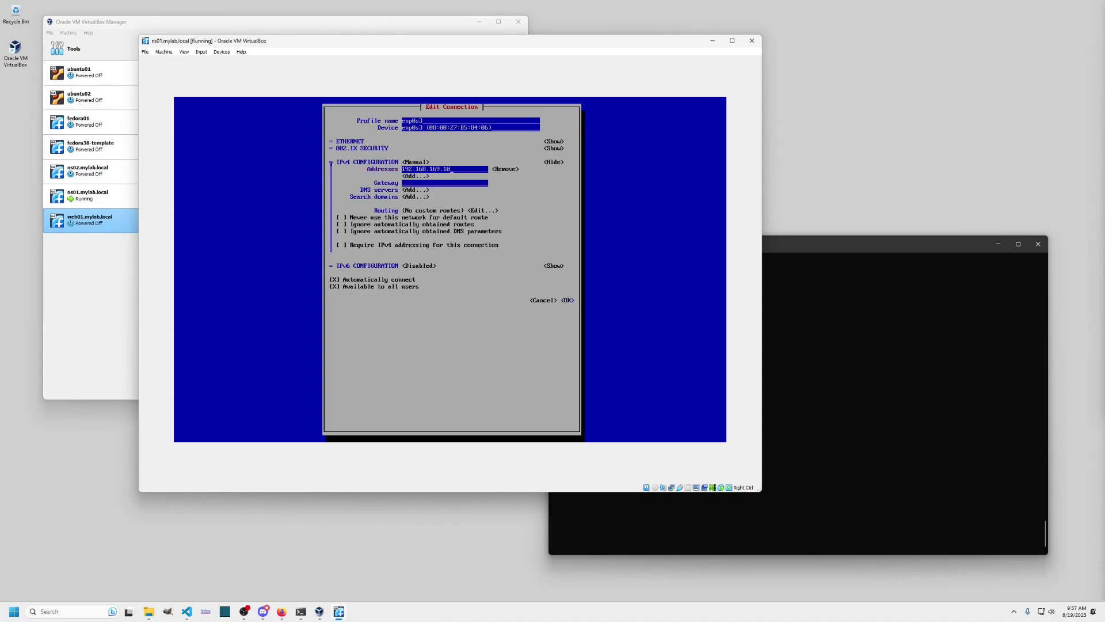
{"action": "type", "text": "/24"}
{"action": "key", "text": "Tab"}
{"action": "key", "text": "Tab"}
{"action": "key", "text": "Tab"}
{"action": "type", "text": "192.168.169"}
- Add 8.8.8.8 and 8.8.4.4 as DNS servers for the connection
{"action": "key", "text": "Tab"}
{"action": "key", "text": "Return"}
{"action": "type", "text": "8.8.8.8"}
{"action": "key", "text": "Tab"}
{"action": "key", "text": "Tab"}
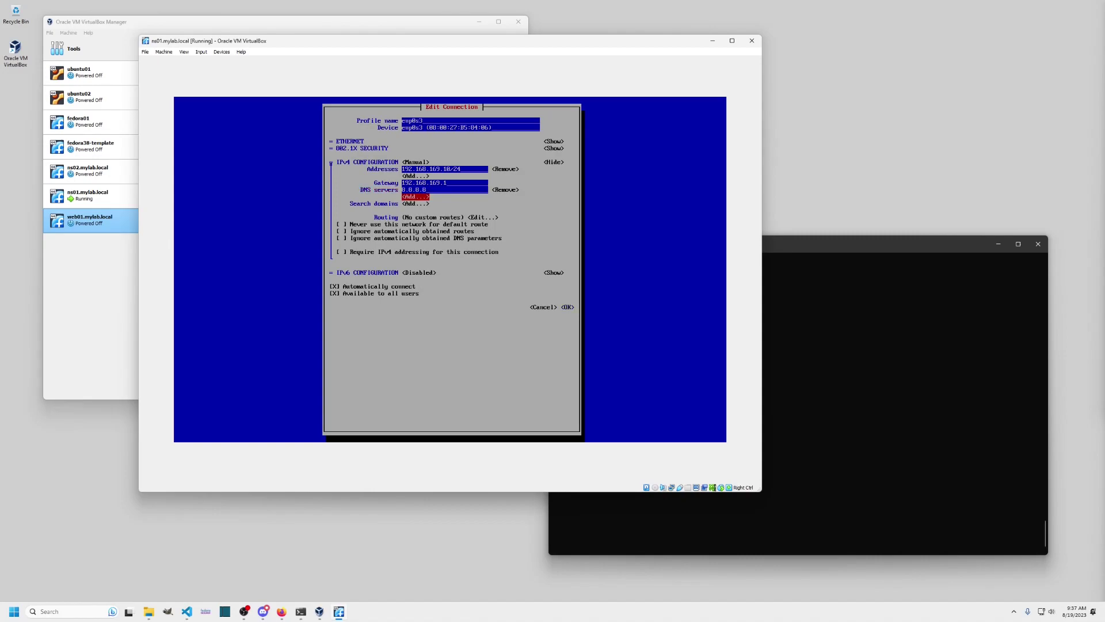
{"action": "key", "text": "Return"}
{"action": "type", "text": "8.8.4.4"}
- Add mylab.local as a search domain for ns01's enp0s3 connection
{"action": "key", "text": "Tab"}
{"action": "key", "text": "Tab"}
{"action": "key", "text": "Return"}
{"action": "type", "text": "mylab.local"}
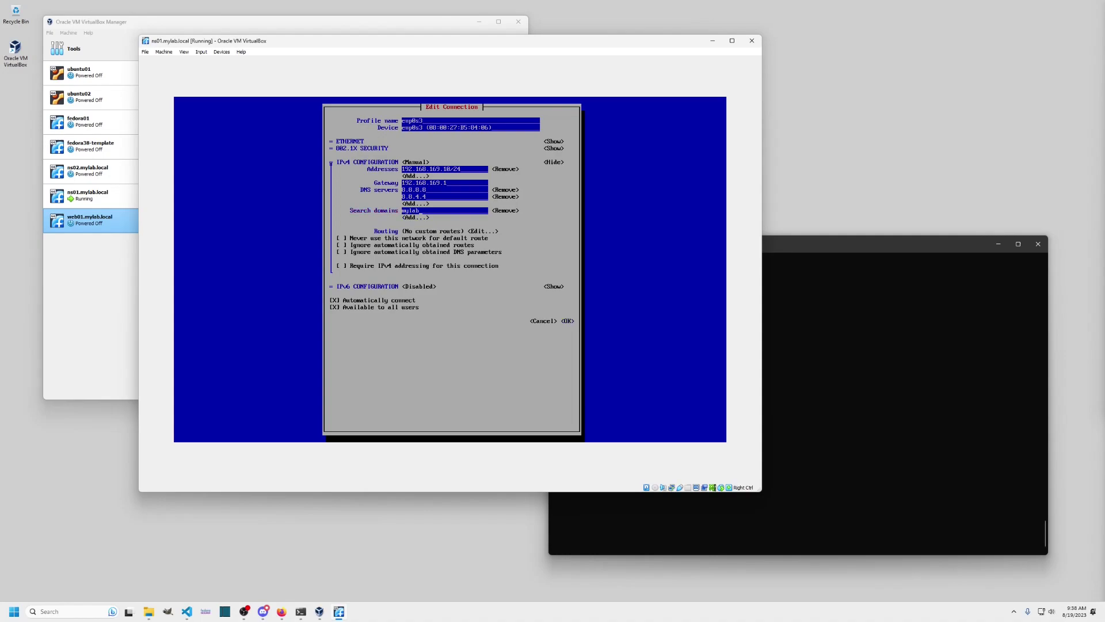
- Save the edited enp0s3 connection on ns01
{"action": "key", "text": "Tab"}
{"action": "key", "text": "Tab"}
{"action": "key", "text": "Tab"}
{"action": "key", "text": "Tab"}
{"action": "key", "text": "Tab"}
{"action": "key", "text": "Tab"}
{"action": "key", "text": "Tab"}
{"action": "key", "text": "Tab"}
{"action": "key", "text": "Tab"}
{"action": "key", "text": "Tab"}
{"action": "key", "text": "Tab"}
{"action": "key", "text": "Tab"}
{"action": "key", "text": "Tab"}
{"action": "key", "text": "Return"}
- Leave the ns01 connection list and quit nmtui to return to the shell
{"action": "key", "text": "Tab"}
{"action": "key", "text": "Tab"}
{"action": "key", "text": "Tab"}
{"action": "key", "text": "Return"}
{"action": "key", "text": "Down"}
{"action": "key", "text": "Down"}
{"action": "key", "text": "Down"}
{"action": "key", "text": "Tab"}
{"action": "key", "text": "Return"}
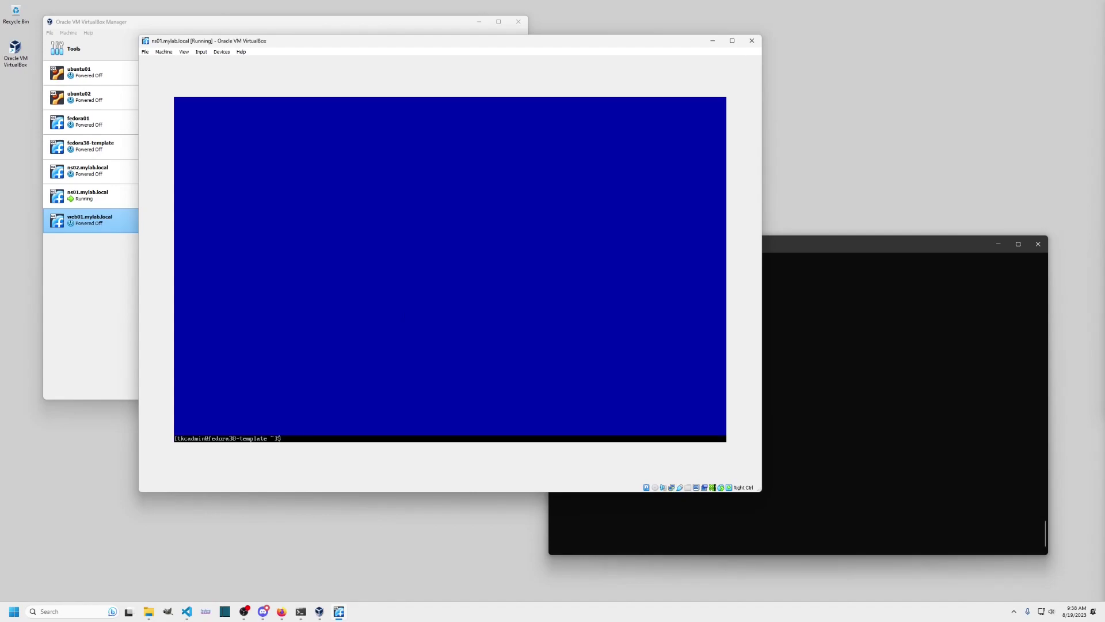
- Check the ns01 hostname with "hostname" and list its connections with "nmcli con show"
{"action": "type", "text": "sustname"}
{"action": "key", "text": "Return"}
{"action": "type", "text": "su"}
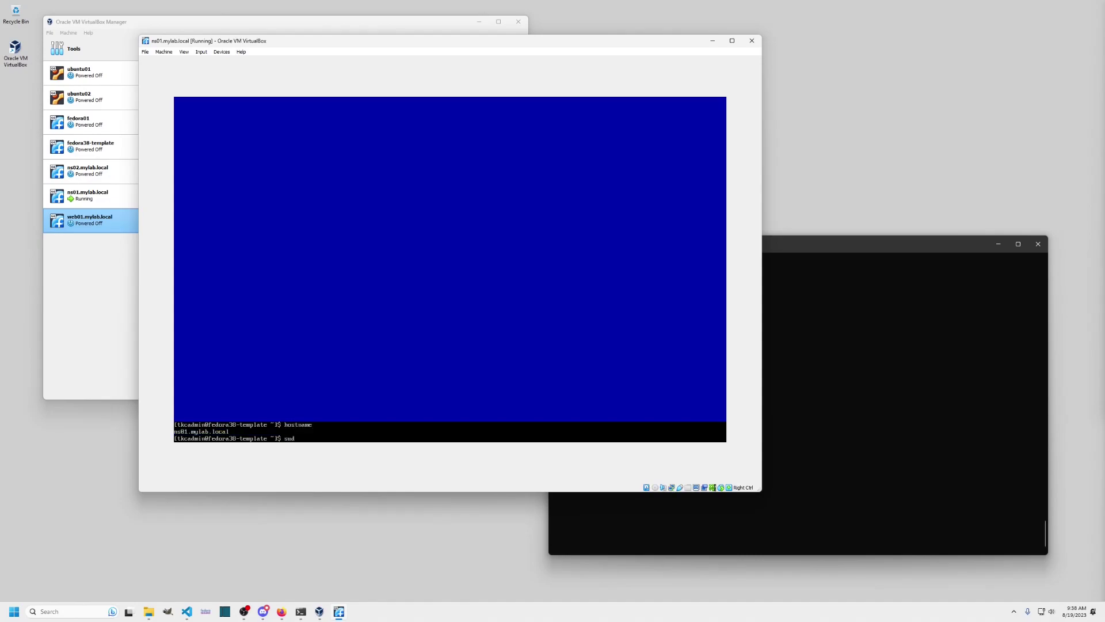
{"action": "key", "text": "BackSpace"}
{"action": "key", "text": "BackSpace"}
{"action": "type", "text": "nmcli con show"}
{"action": "key", "text": "Return"}
- Reactivate ns01's connection with "nmcli con up enp0s3" and check the interface address with "ip addr"
{"action": "type", "text": "nm"}
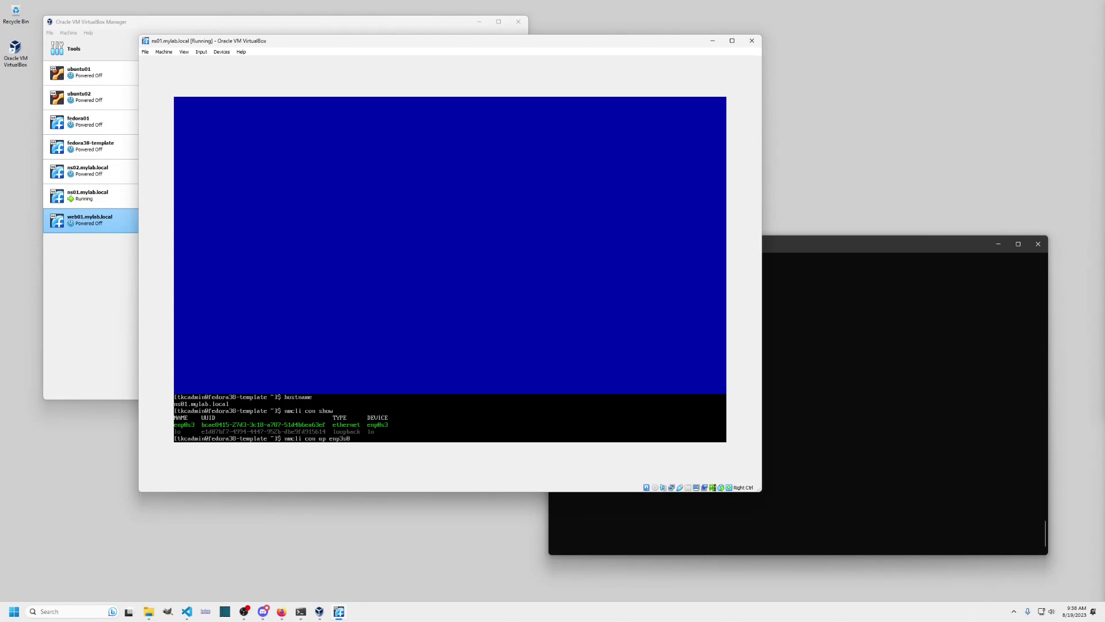
{"action": "key", "text": "BackSpace"}
{"action": "key", "text": "BackSpace"}
{"action": "key", "text": "Return"}
{"action": "type", "text": "ip"}
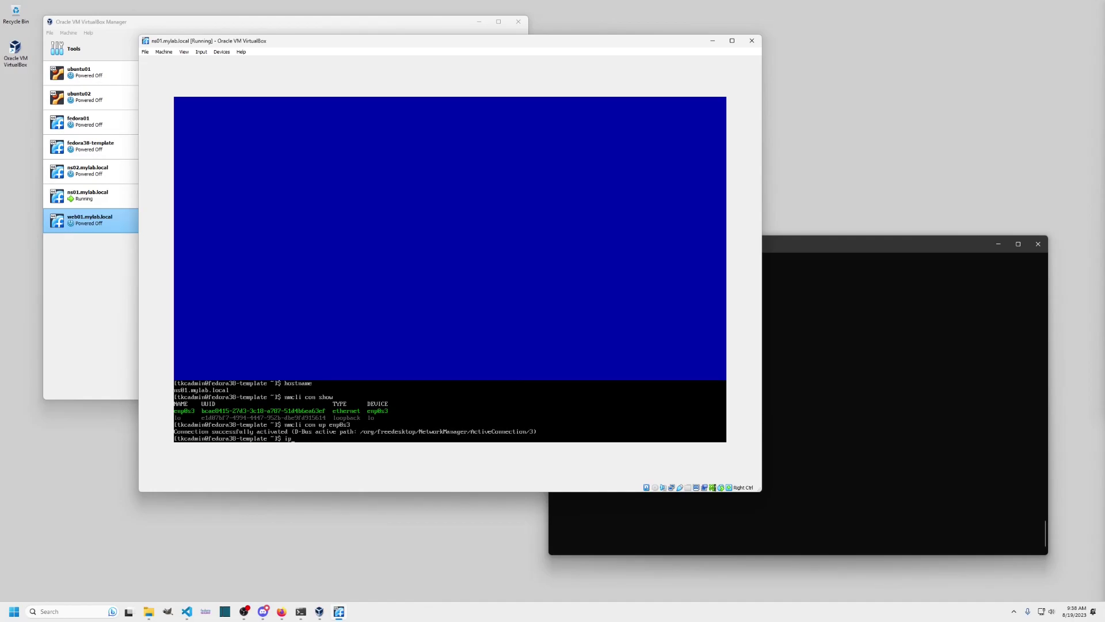
{"action": "type", "text": " addr"}
{"action": "key", "text": "Return"}
- Ping 192.168.169.1 from ns01 to test its network connectivity, stopping the ping after a few replies
{"action": "type", "text": "ping 192.168.169."}
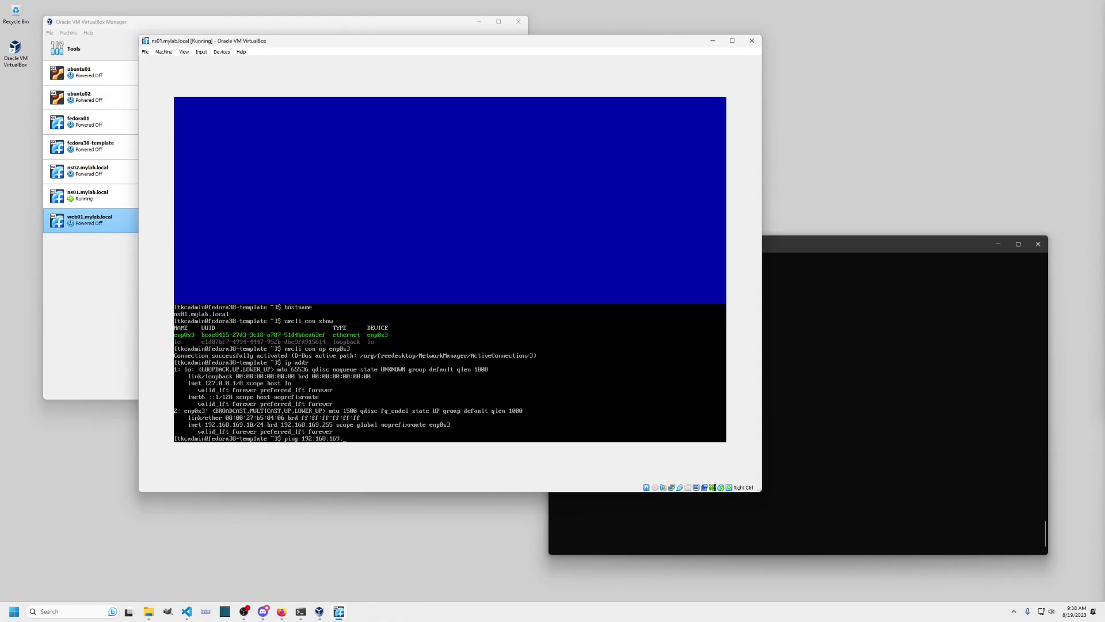
{"action": "type", "text": "1"}
{"action": "key", "text": "Return"}
{"action": "key", "text": "ctrl+c"}
- Power off ns01 with "sudo shutdown -h -P now" and select the fedora38-template machine in the VirtualBox Manager
{"action": "type", "text": "shutdown"}
{"action": "key", "text": "ctrl+u"}
{"action": "type", "text": "sudo shutdown -h -P now"}
{"action": "key", "text": "Return"}
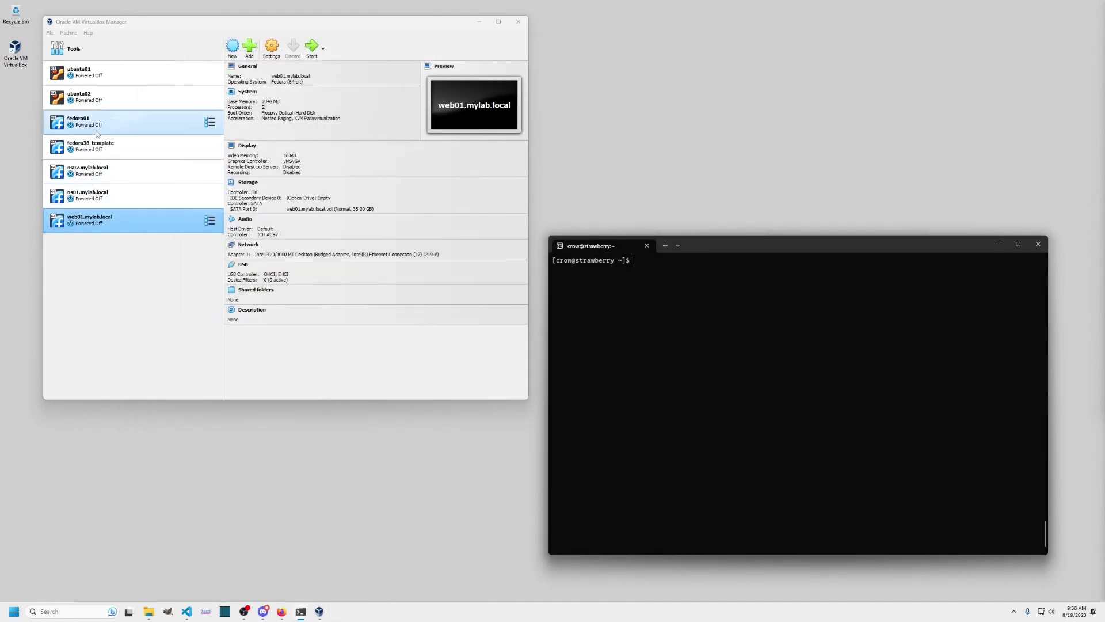
{"action": "left_click", "coordinate": [88, 148]}
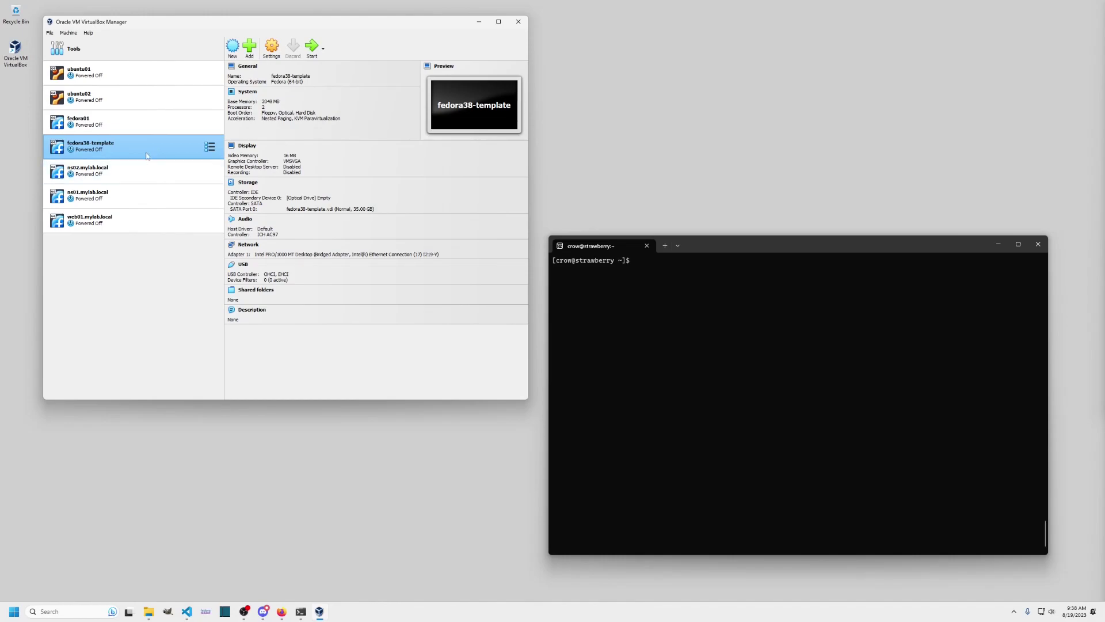